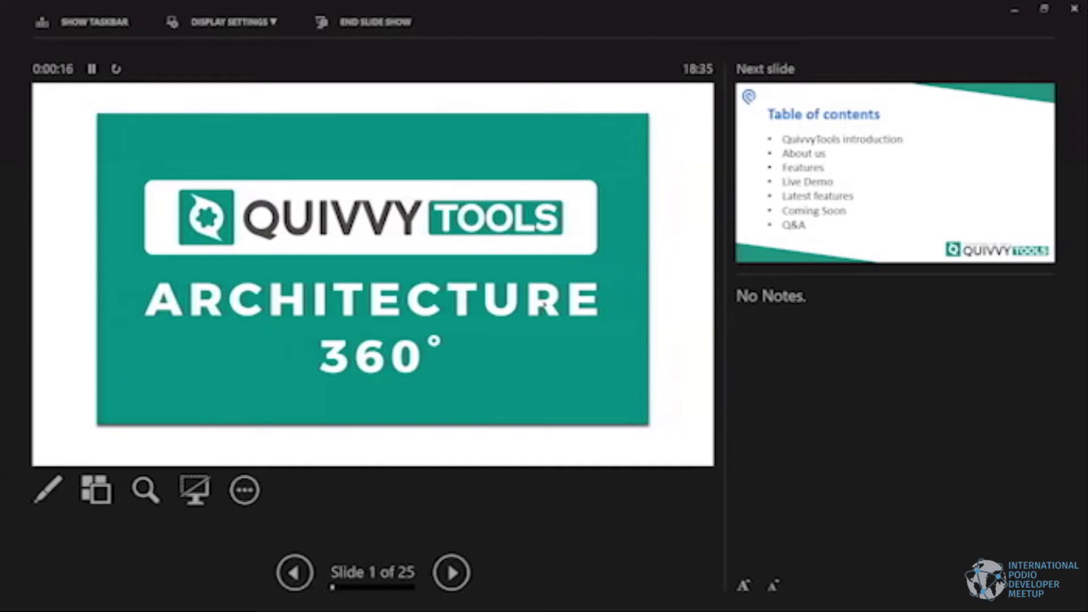
Advance the slideshow from the title slide to slide 2, Table of contents.
{"action": "key", "text": "Right"}
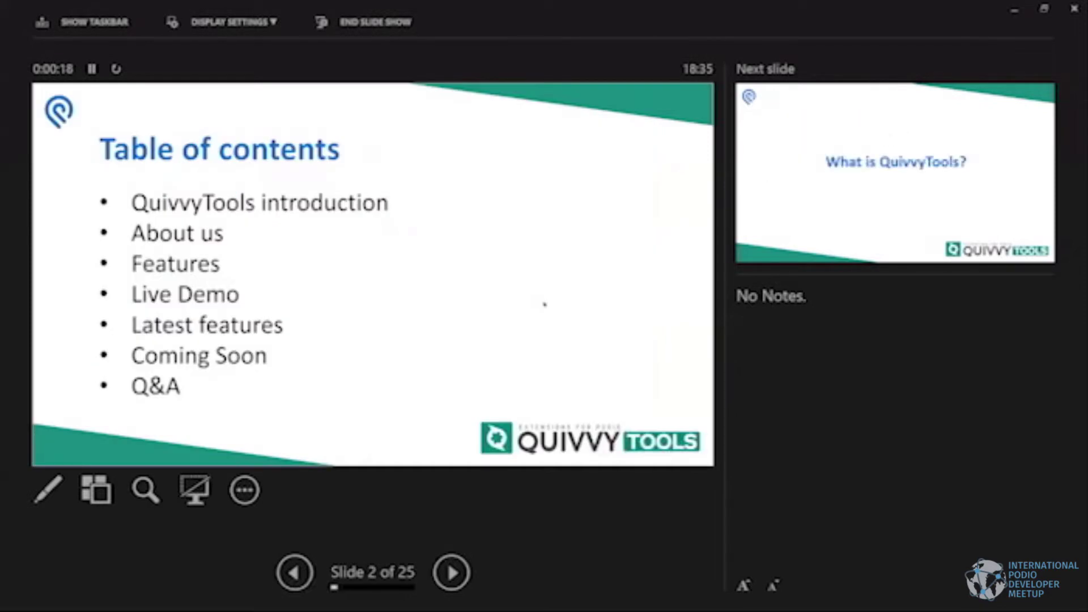
Step through What is QuivvyTools?, the Podio overview and The Team slides to slide 6, 'Who?'.
{"action": "key", "text": "Right"}
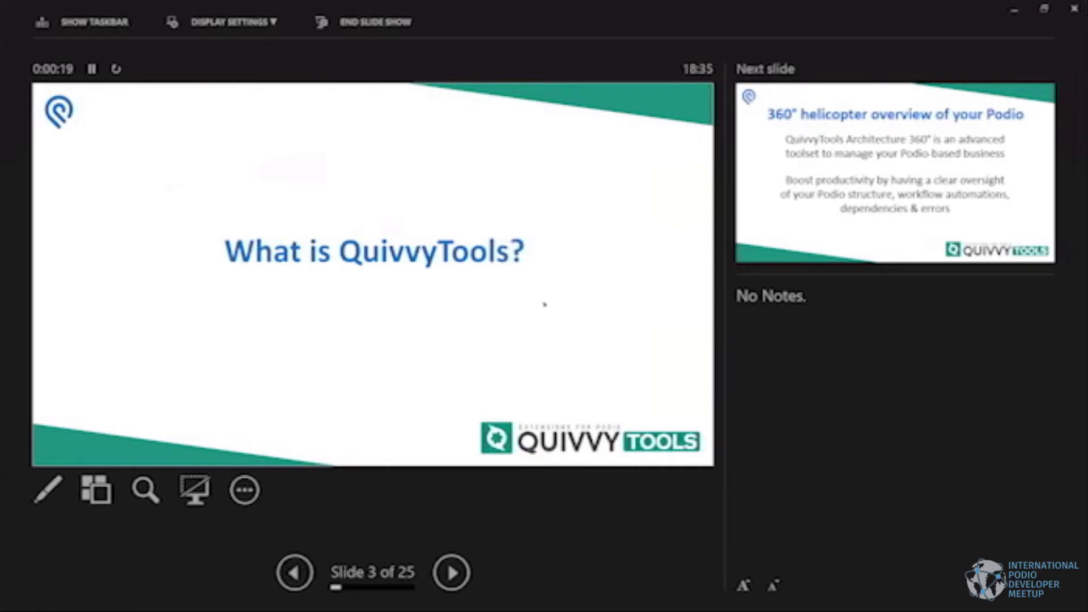
{"action": "key", "text": "Right"}
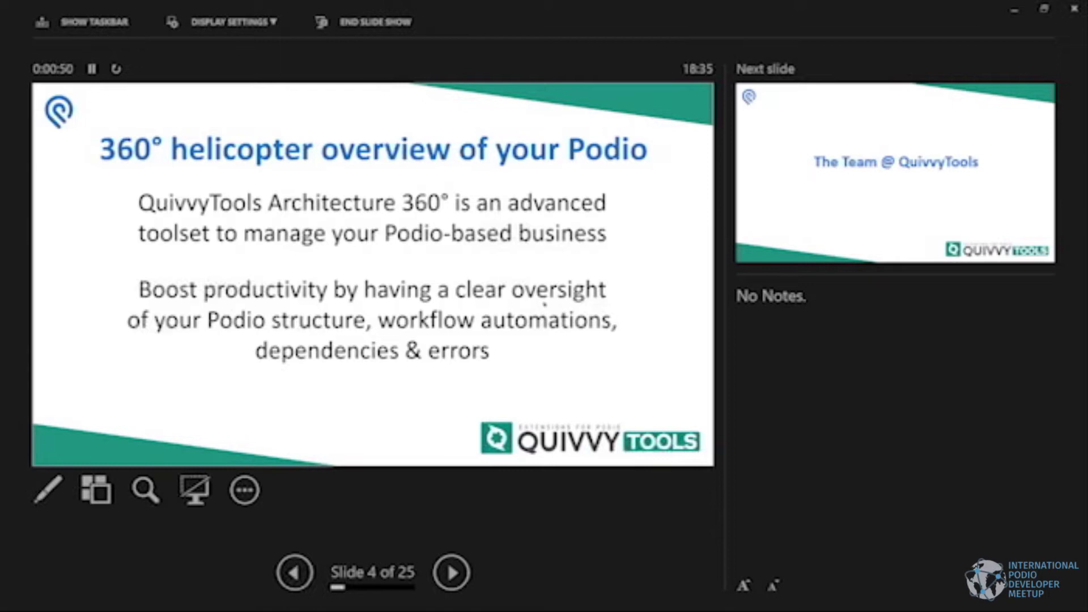
{"action": "key", "text": "Right"}
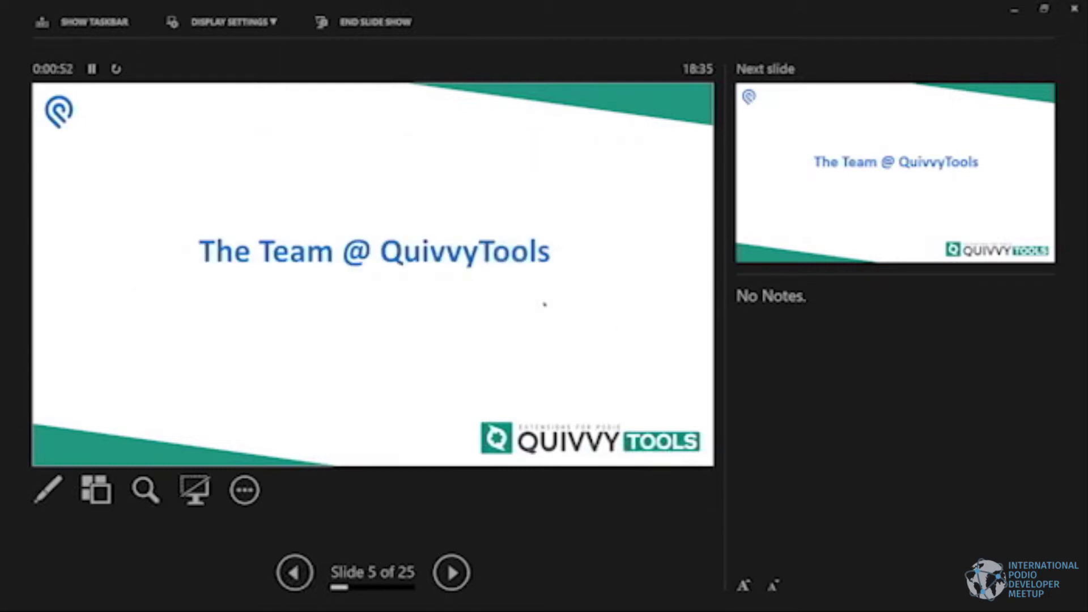
{"action": "key", "text": "Right"}
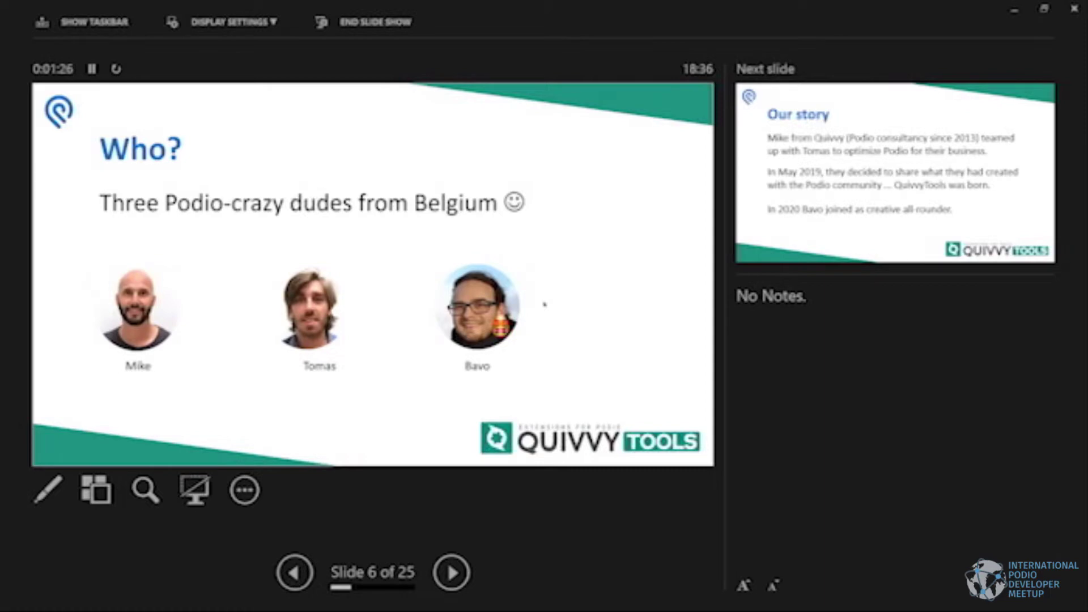
Show slide 7, 'Our story', with a brief return to 'Who?', then advance to slide 8.
{"action": "key", "text": "Right"}
{"action": "key", "text": "Left"}
{"action": "key", "text": "Right"}
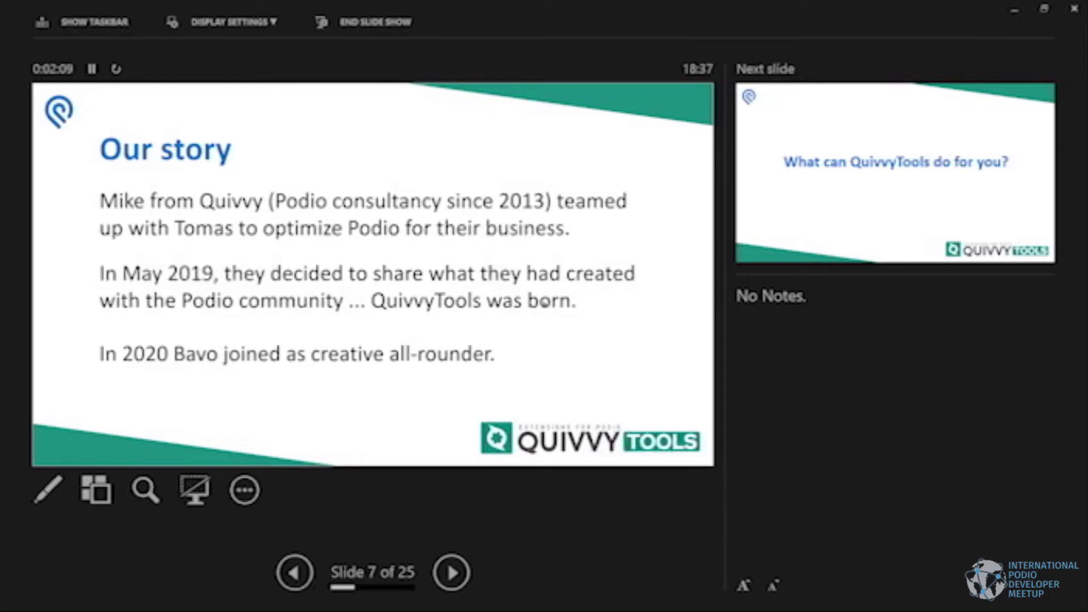
{"action": "key", "text": "Right"}
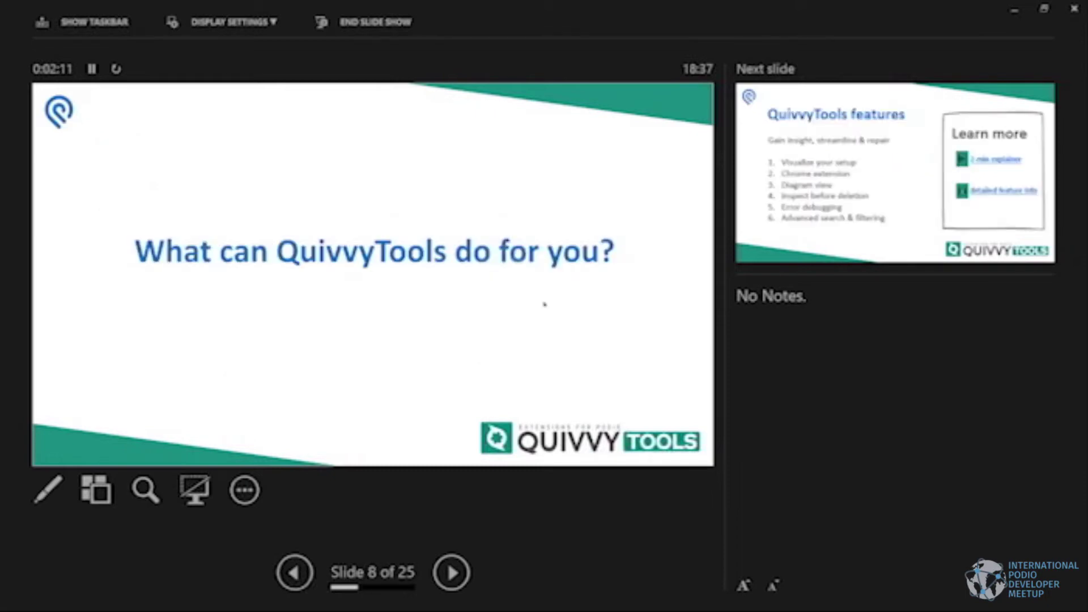
Present slide 9, 'QuivvyTools features', then advance to slide 10, 'Visualize your Podio setup'.
{"action": "key", "text": "Right"}
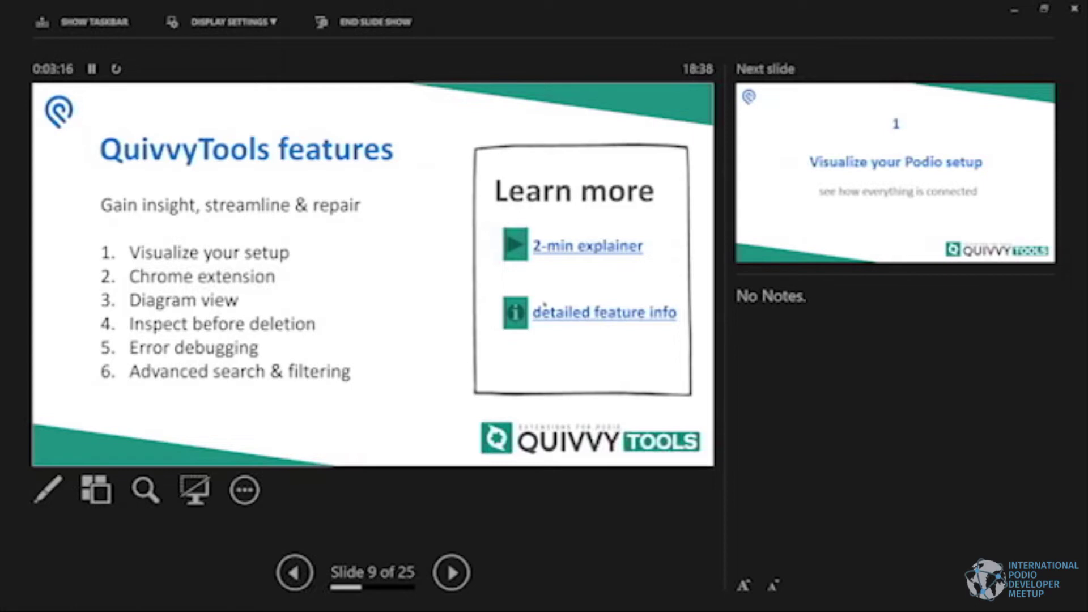
{"action": "key", "text": "Right"}
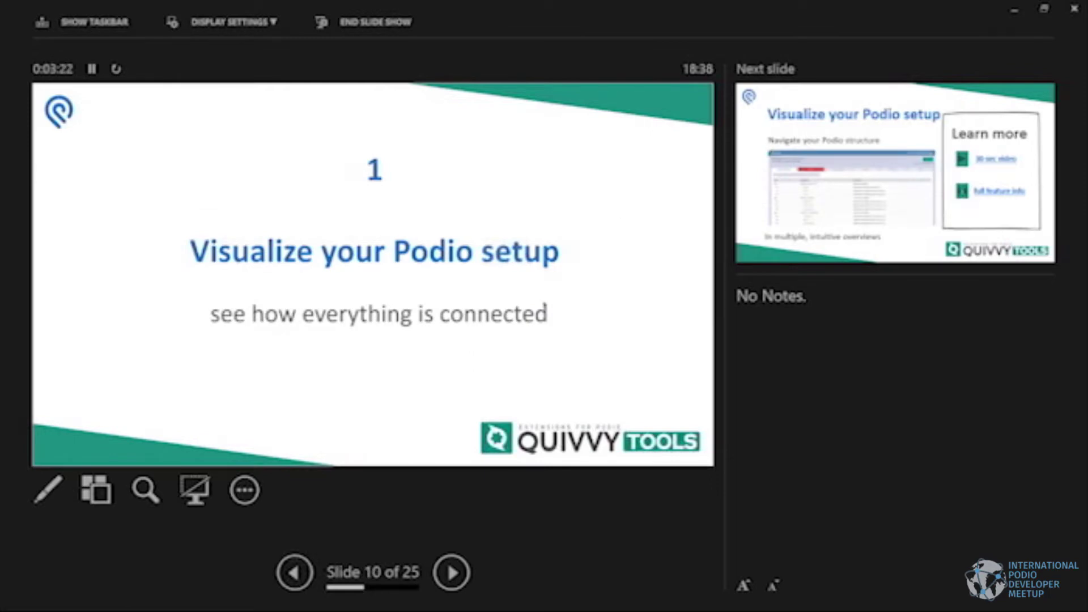
Show the Podio setup details slide, then reach slide 12, the 'Chrome extension' divider.
{"action": "key", "text": "Right"}
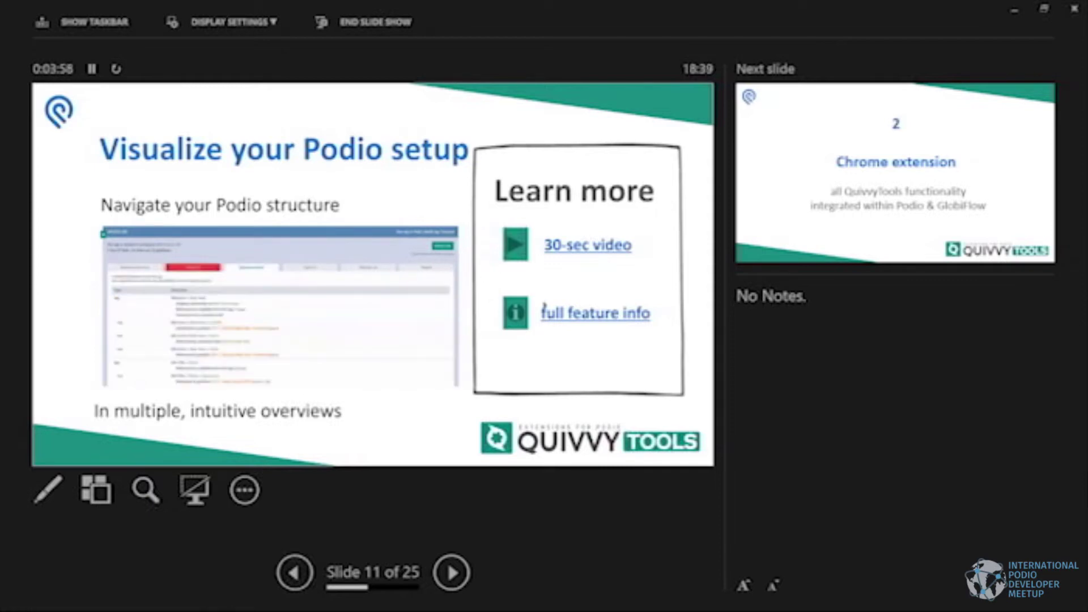
{"action": "key", "text": "Right"}
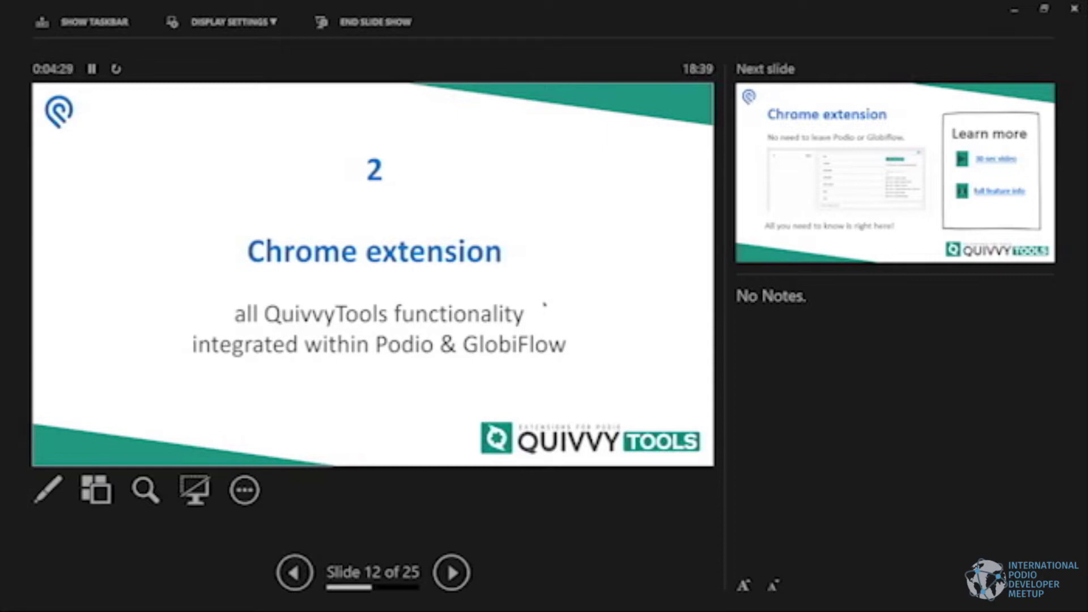
Step from the Chrome extension details through the Diagram view divider to slide 15, 'Diagram view'.
{"action": "key", "text": "Right"}
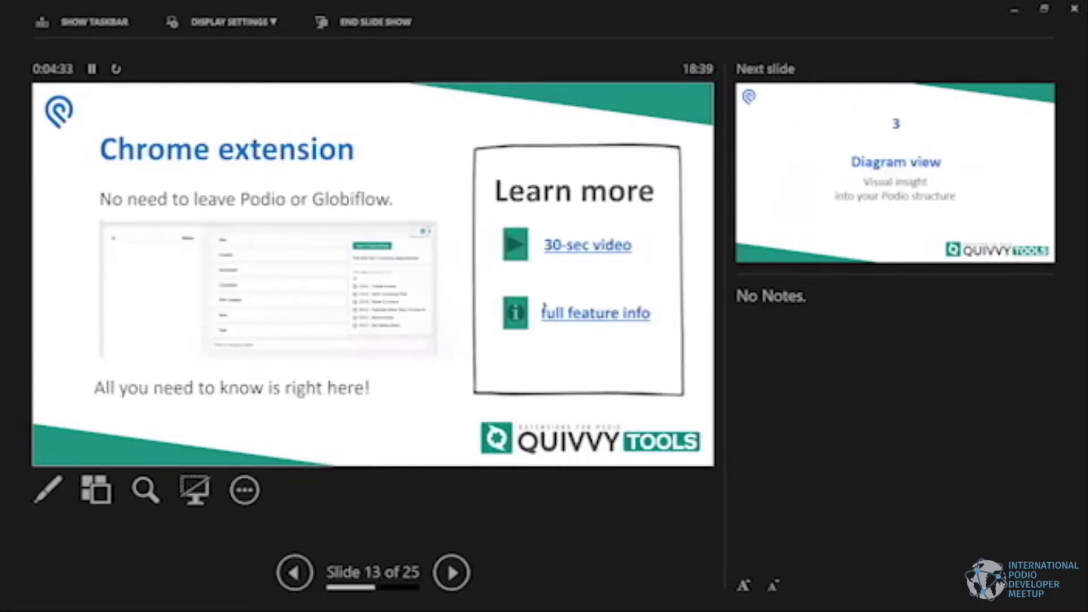
{"action": "key", "text": "Right"}
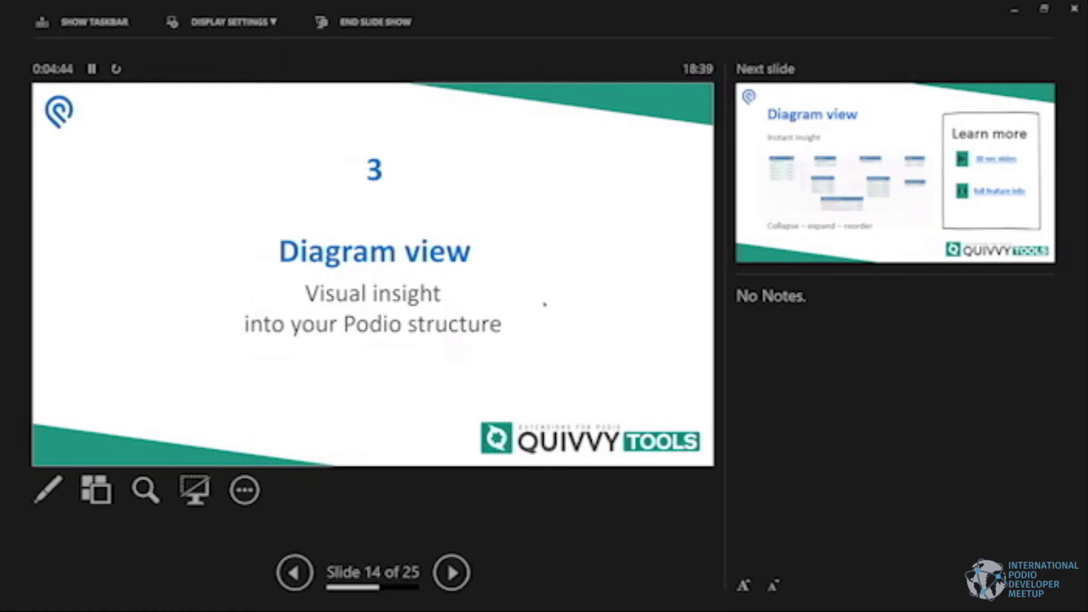
{"action": "key", "text": "Right"}
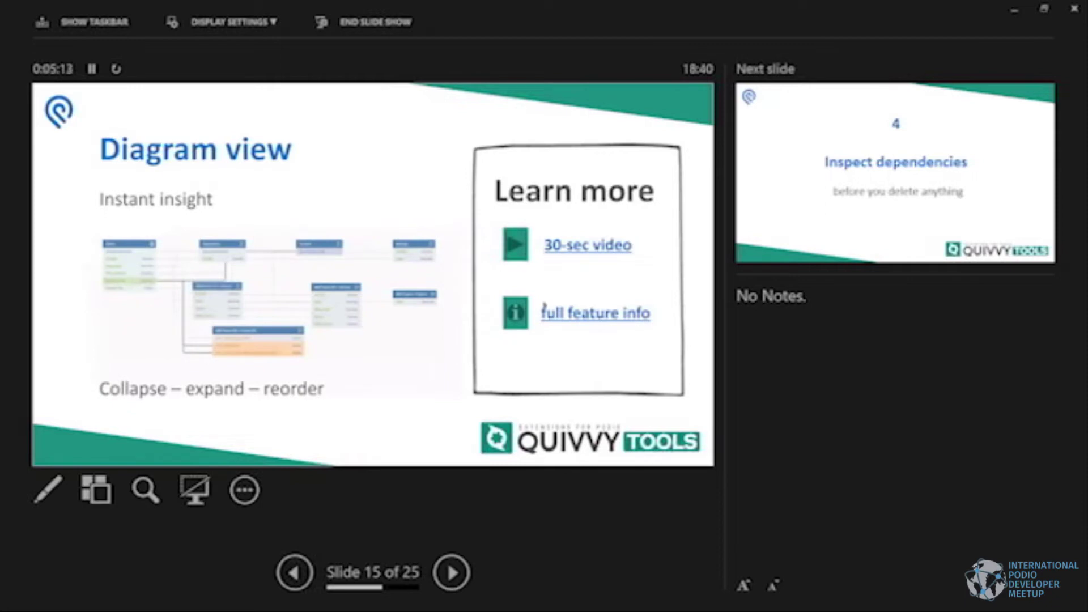
Present the Inspect dependencies slides, swapping to the connection diagram screenshot, then reach slide 18.
{"action": "key", "text": "Right"}
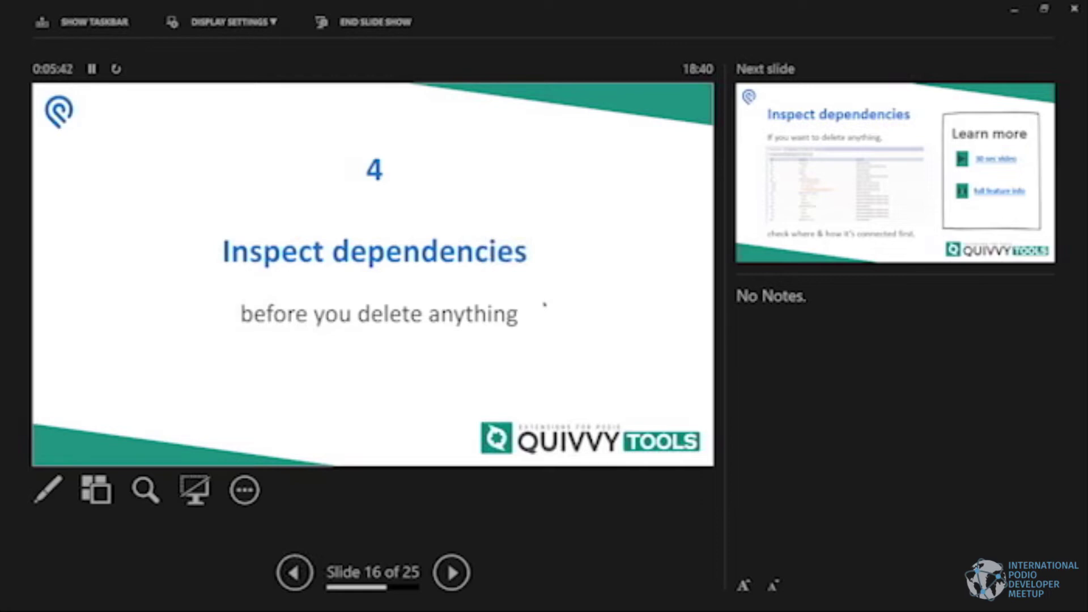
{"action": "key", "text": "Right"}
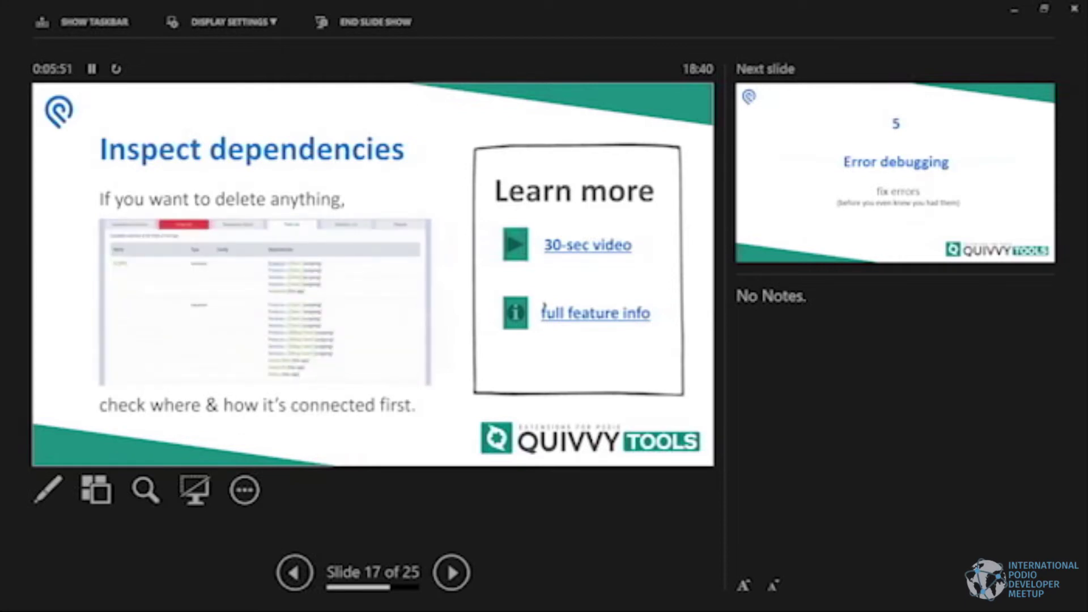
{"action": "key", "text": "Right"}
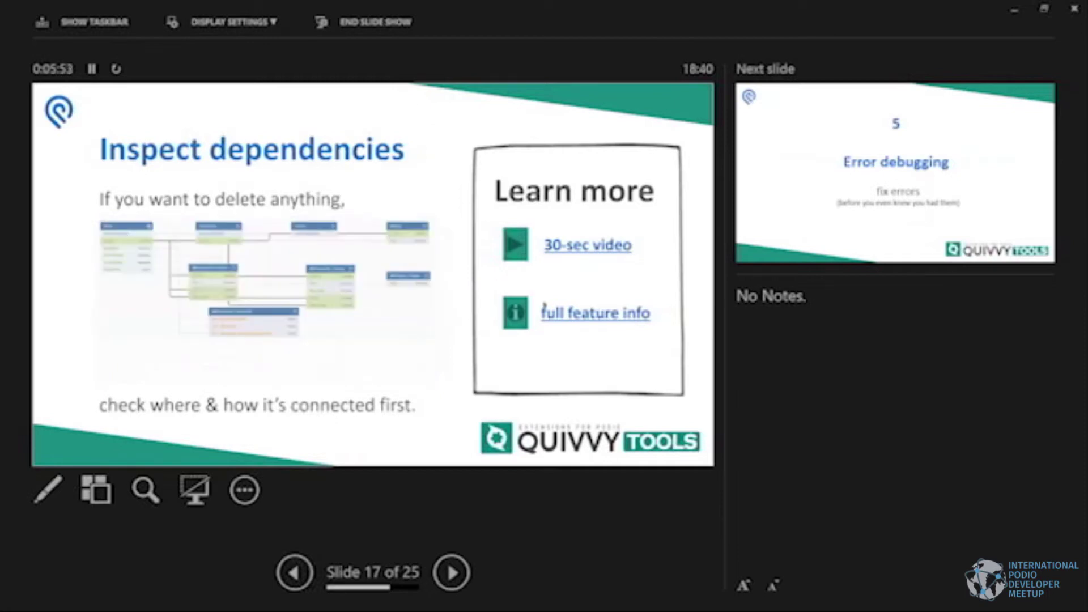
{"action": "key", "text": "Right"}
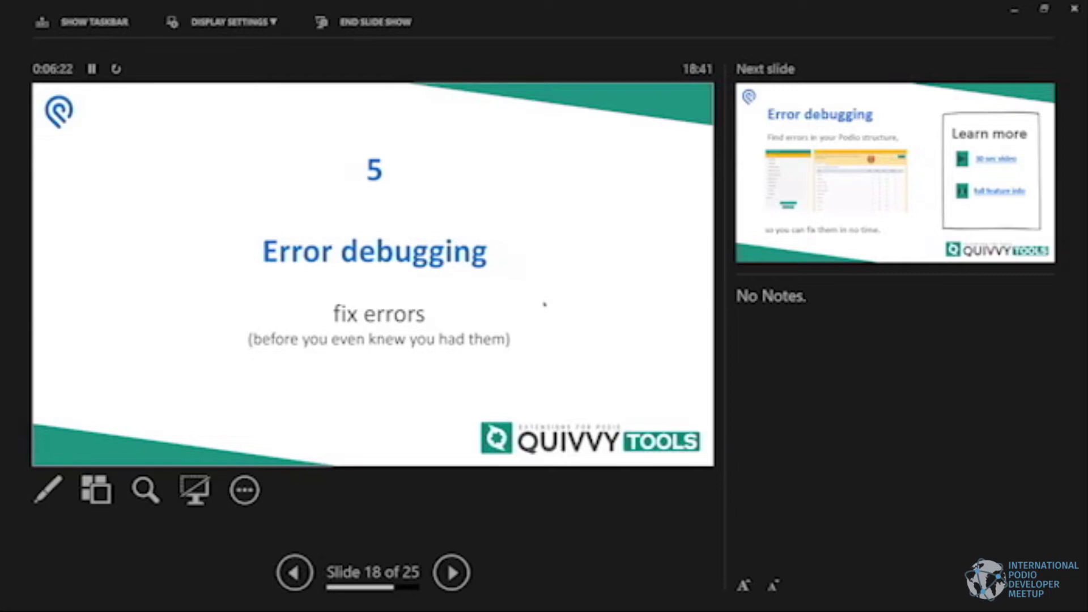
Advance to slide 19, the 'Error debugging' details slide with its Learn more links.
{"action": "key", "text": "Right"}
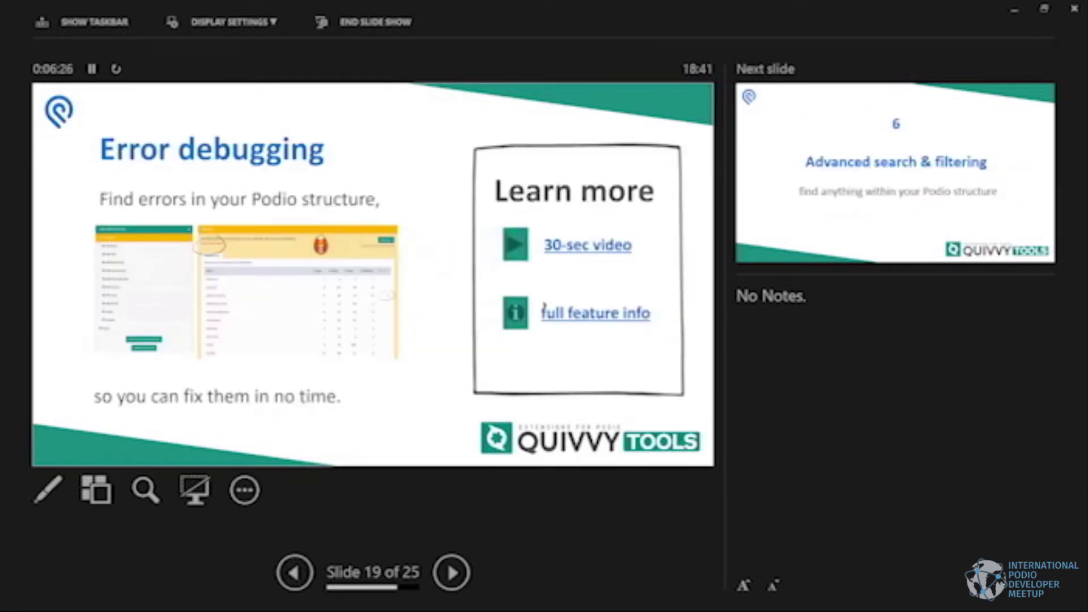
Pass the Advanced search & filtering divider to slide 21 and reveal its GlobiFlow ID point.
{"action": "key", "text": "Right"}
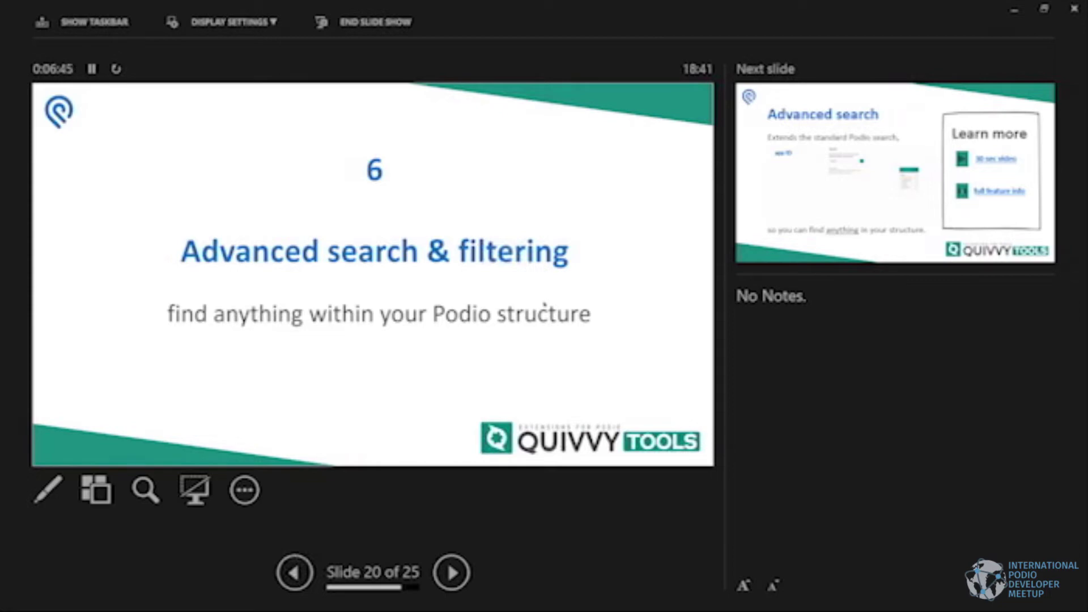
{"action": "key", "text": "Right"}
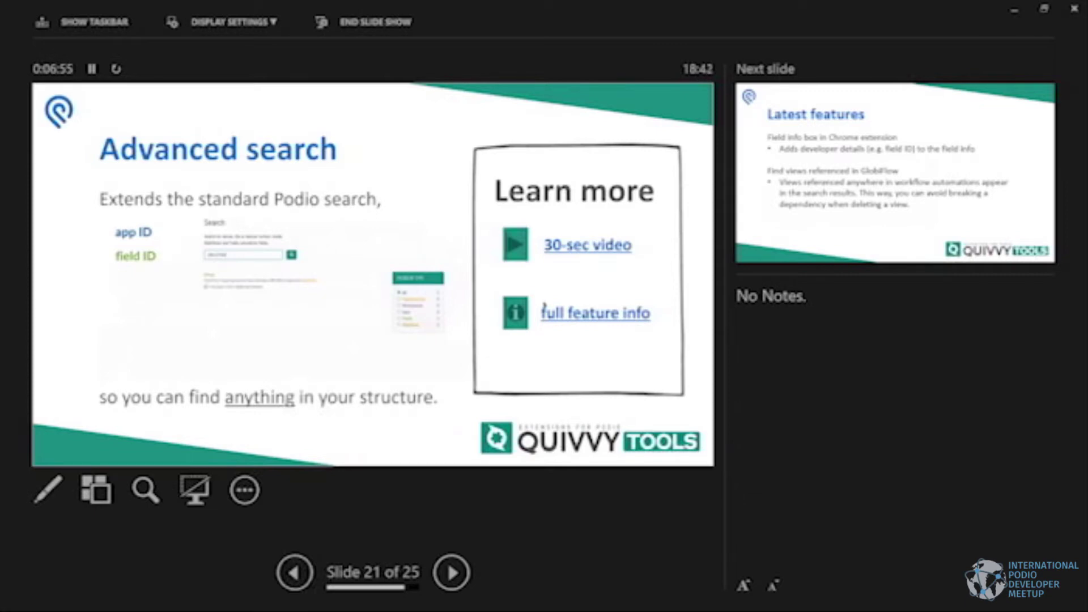
{"action": "key", "text": "Right"}
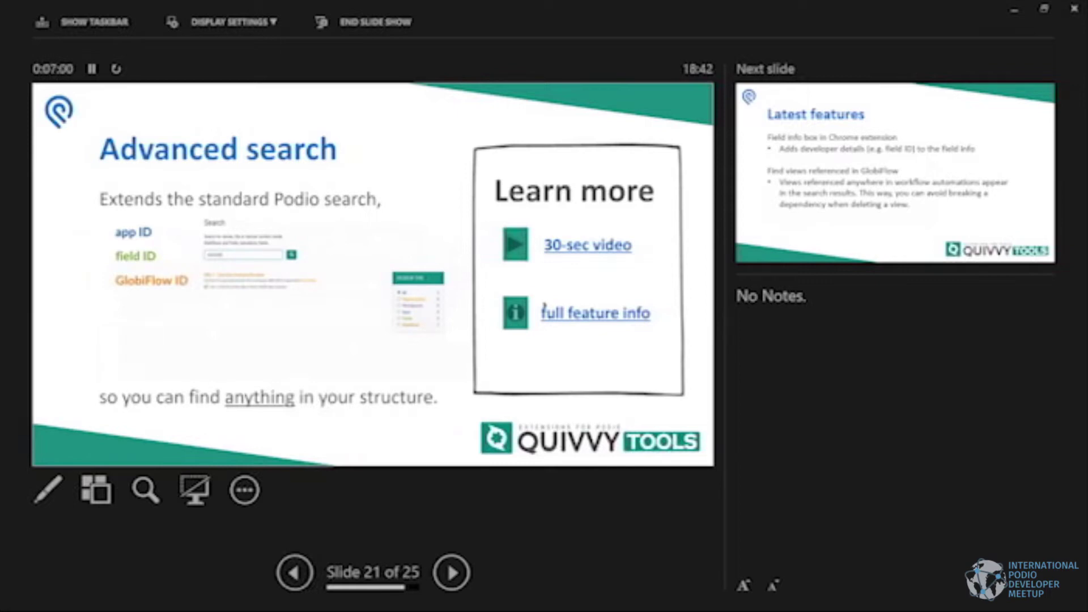
{"action": "key", "text": "Right"}
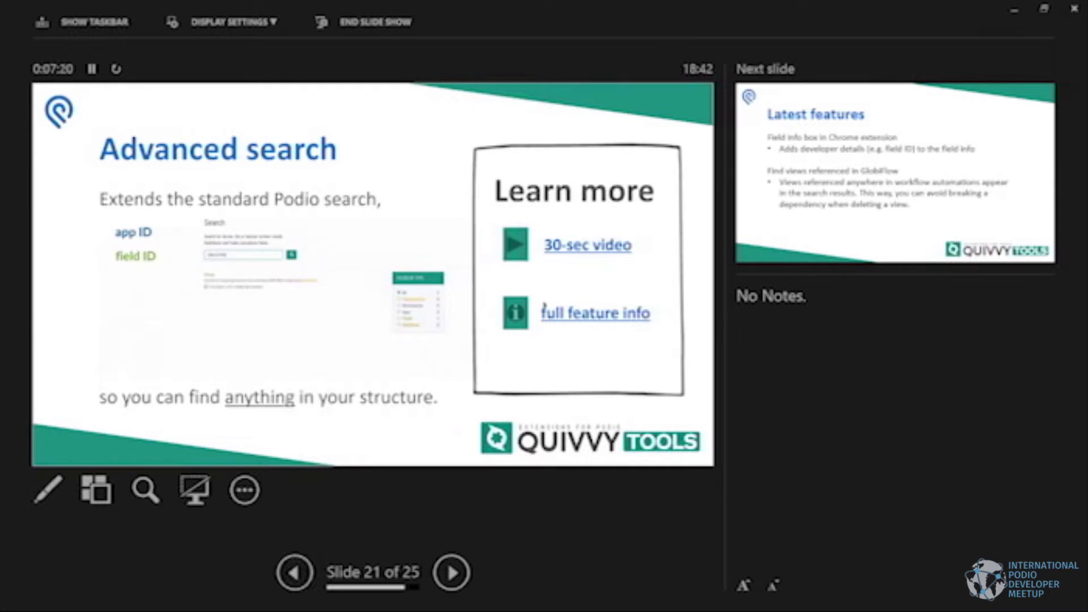
Advance to slide 22, 'Latest features', covering the field info box and GlobiFlow view references.
{"action": "key", "text": "Right"}
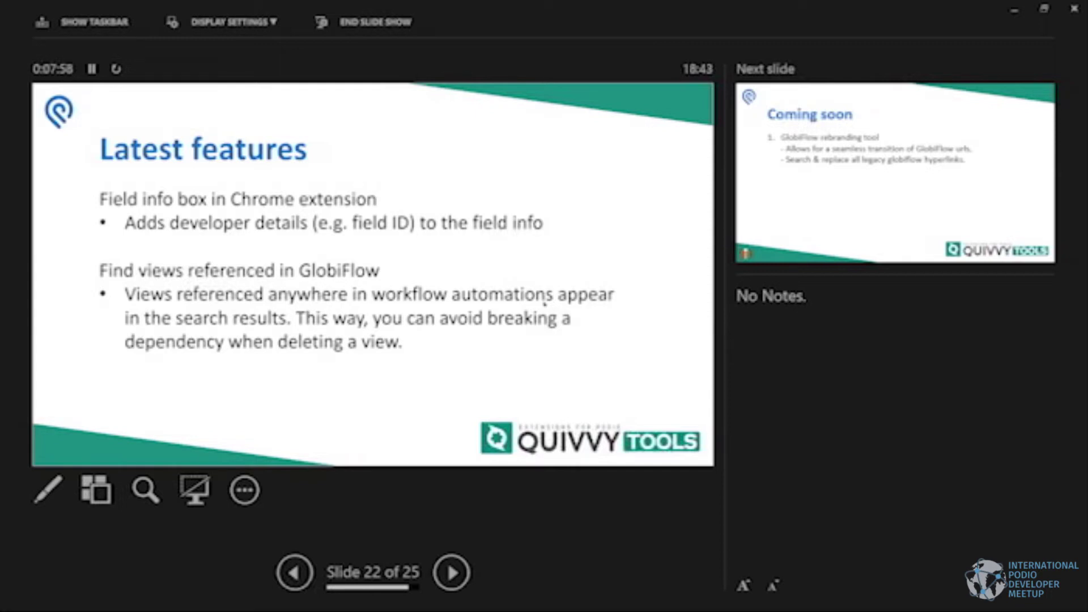
Advance the slide show to slide 23, 'Coming soon', about the GlobiFlow rebranding tool.
{"action": "key", "text": "Right"}
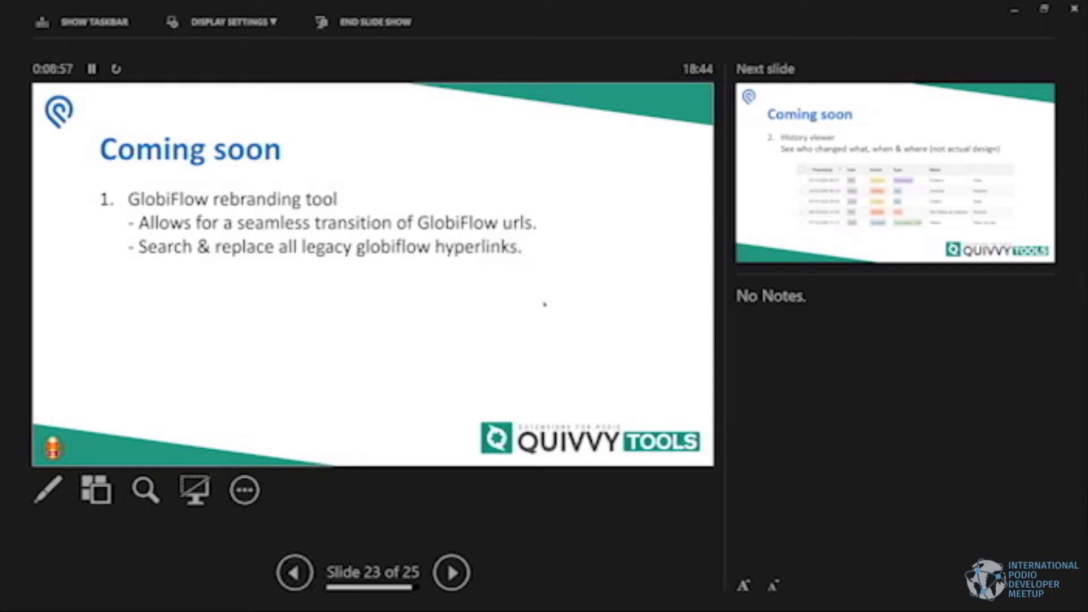
Advance past the History viewer slide to the final 'Find out more' slide 25.
{"action": "key", "text": "Right"}
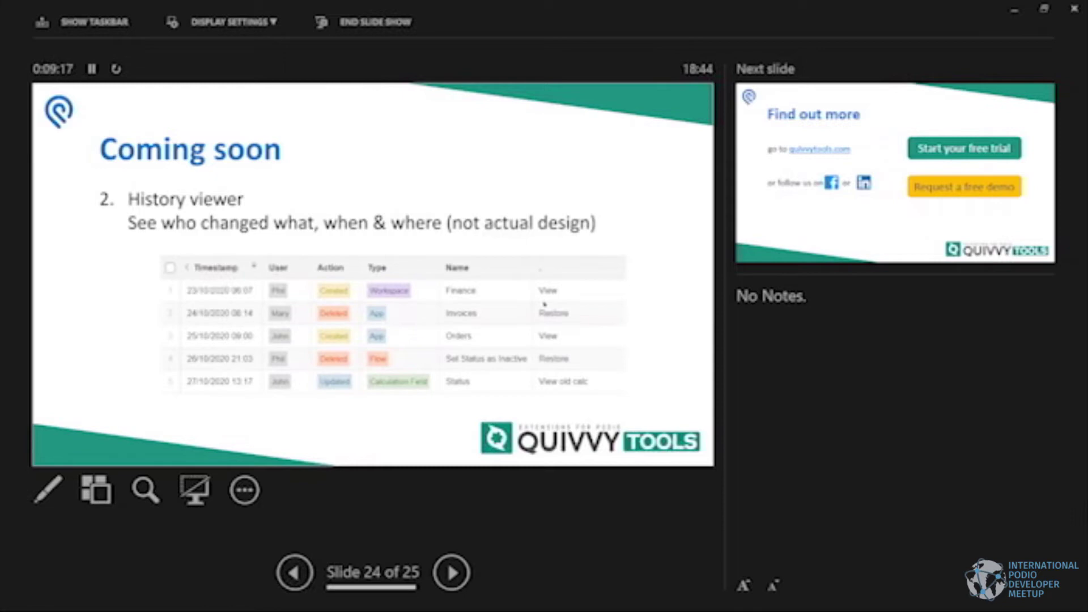
{"action": "key", "text": "Right"}
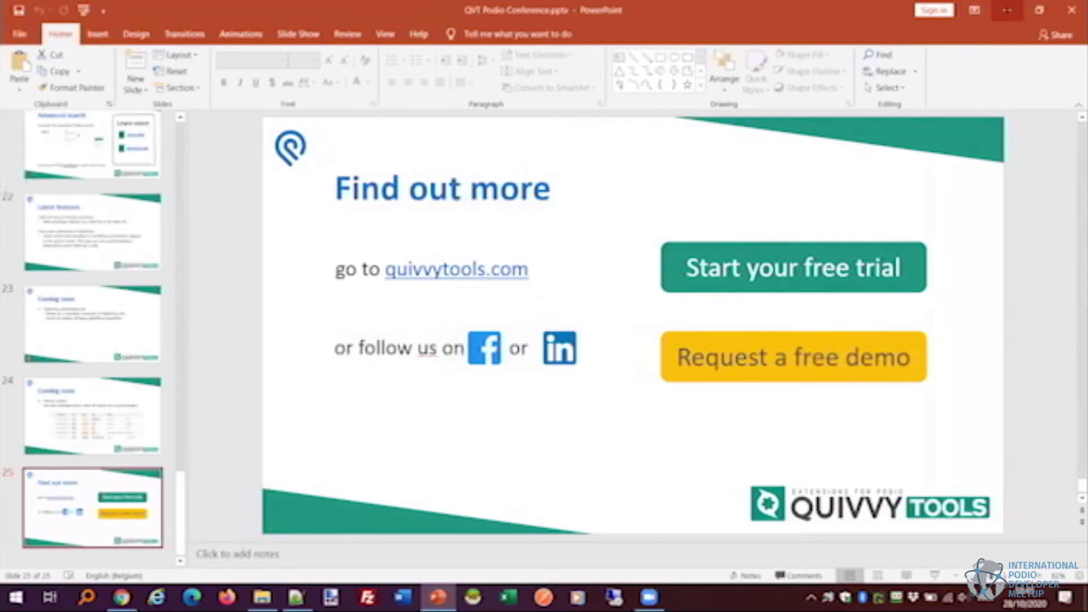
Minimize PowerPoint and bring up the Podio QVT [DEMO] workspace activity stream in Chrome.
{"action": "left_click", "coordinate": [1007, 10]}
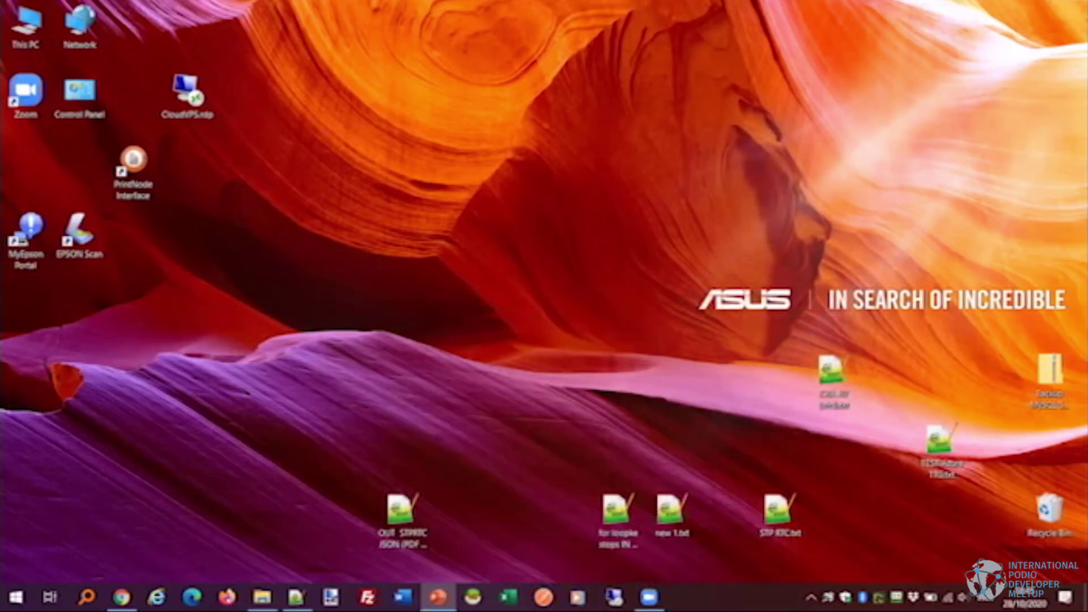
{"action": "left_click", "coordinate": [122, 597]}
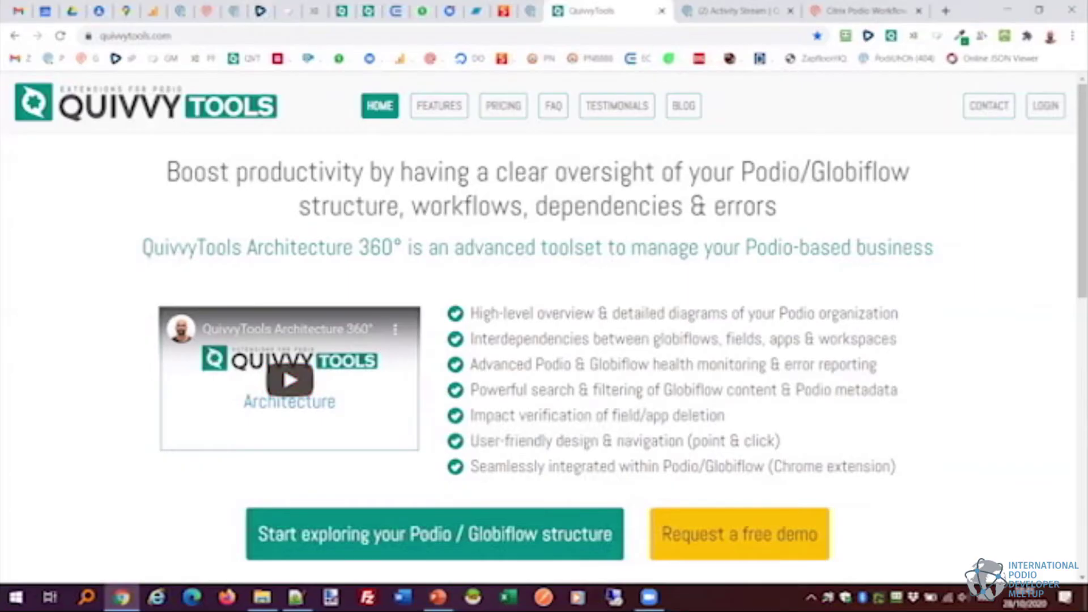
{"action": "left_click", "coordinate": [728, 7]}
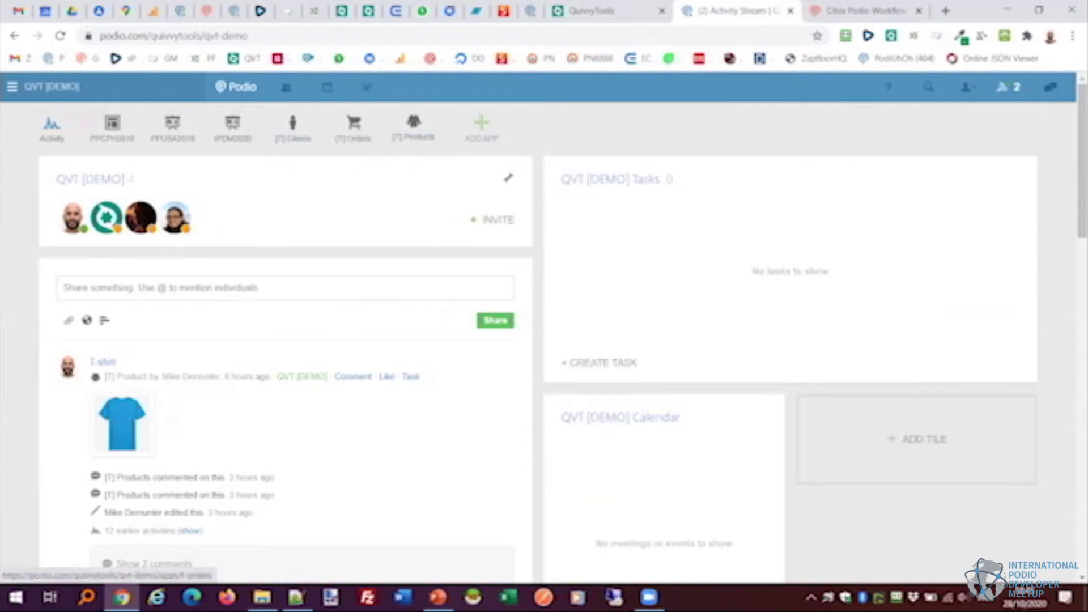
Open Podio's [T] Orders app listing three orders, then return to the QuivvyTools homepage.
{"action": "left_click", "coordinate": [350, 138]}
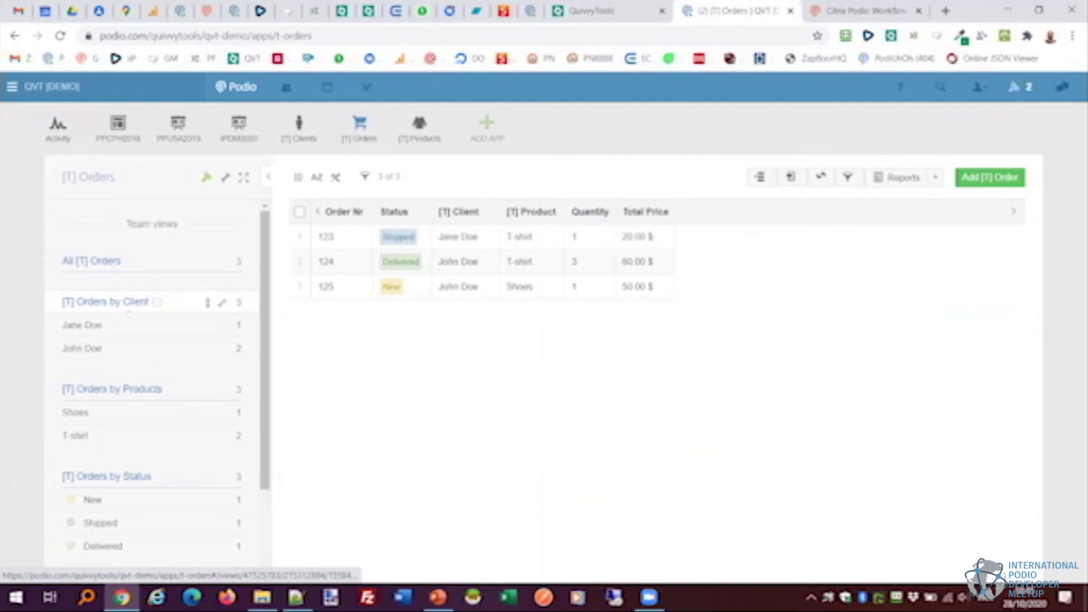
{"action": "left_click", "coordinate": [592, 11]}
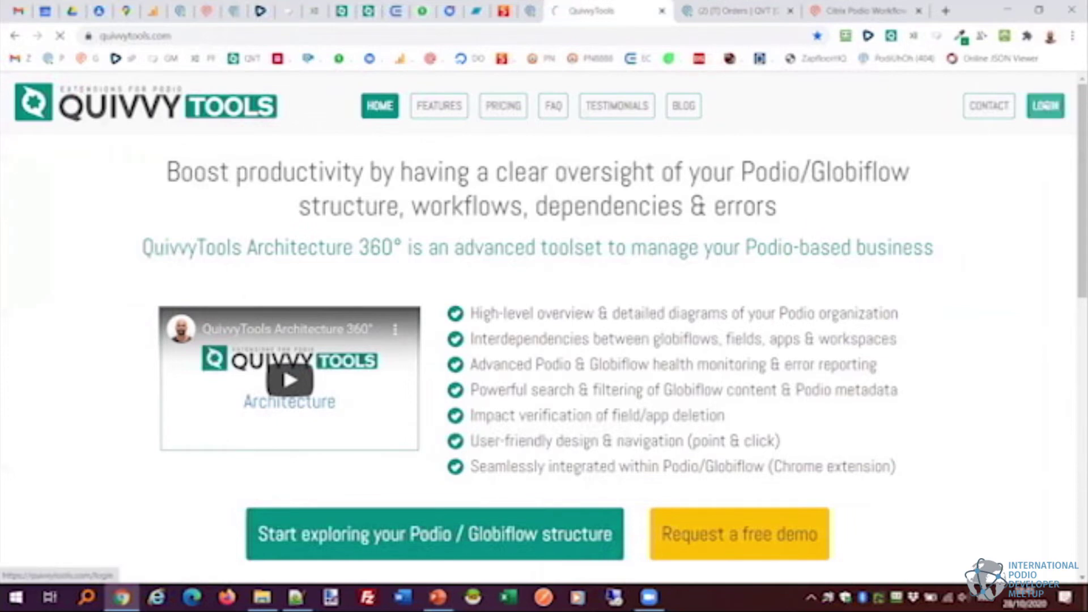
Log in, open the Zyprio Architecture overview, and expand QuivvyTools to list its QVT workspaces.
{"action": "left_click", "coordinate": [1046, 106]}
{"action": "left_click", "coordinate": [445, 106]}
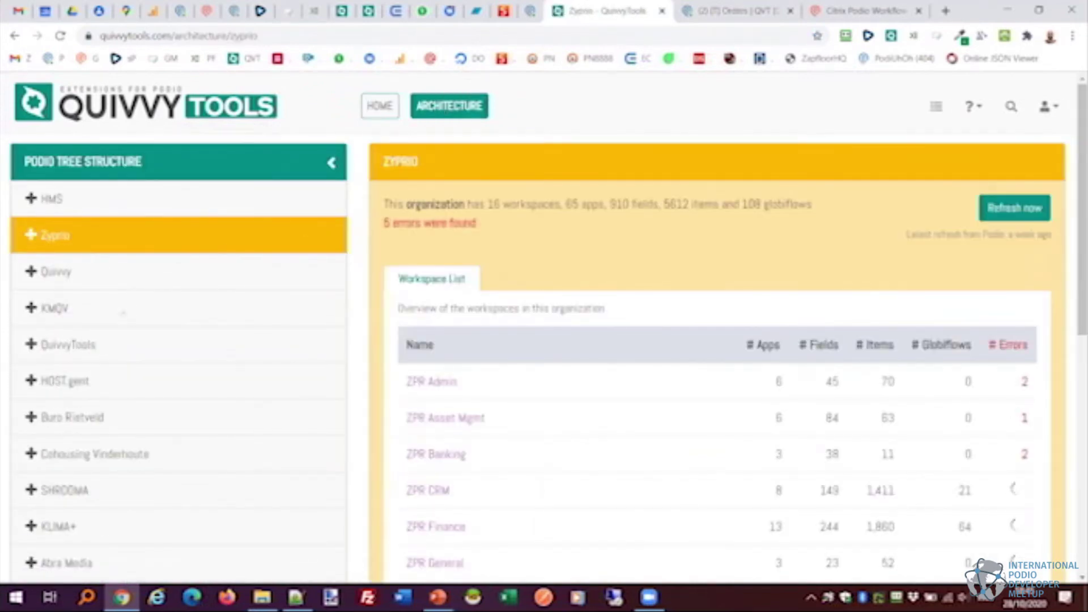
{"action": "scroll", "coordinate": [131, 321], "scroll_direction": "down", "scroll_amount": 6}
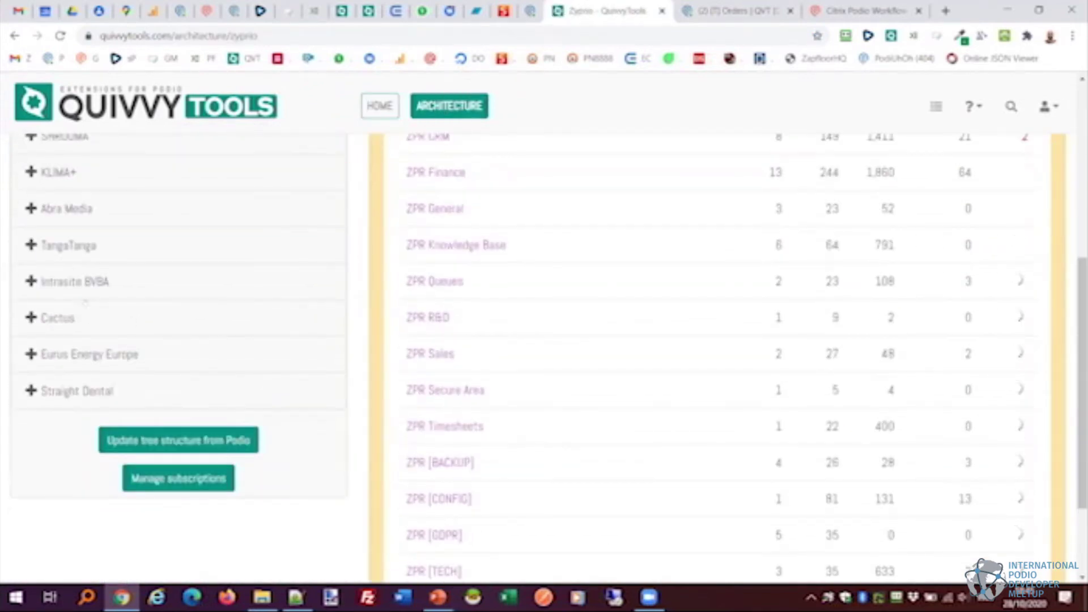
{"action": "scroll", "coordinate": [85, 301], "scroll_direction": "up", "scroll_amount": 2}
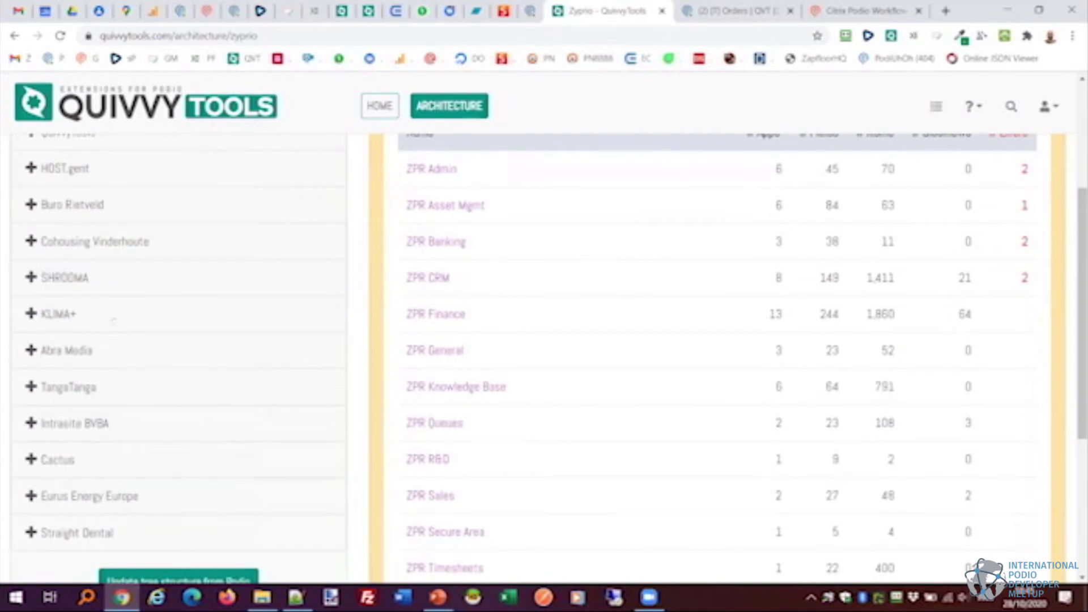
{"action": "scroll", "coordinate": [114, 321], "scroll_direction": "up", "scroll_amount": 3}
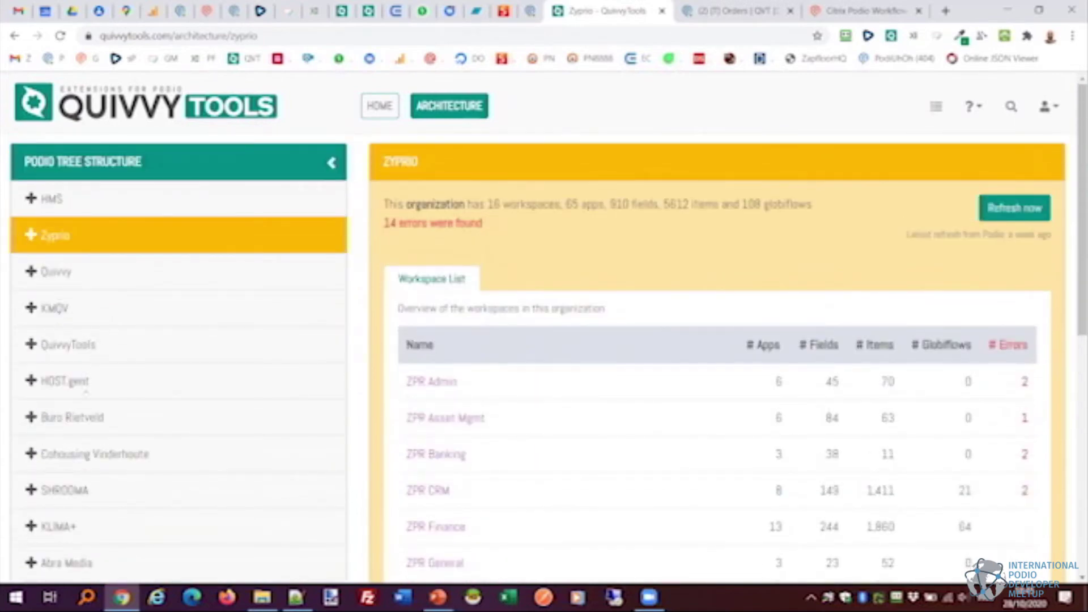
{"action": "left_click", "coordinate": [114, 344]}
{"action": "scroll", "coordinate": [167, 323], "scroll_direction": "down", "scroll_amount": 6}
{"action": "scroll", "coordinate": [167, 323], "scroll_direction": "down", "scroll_amount": 2}
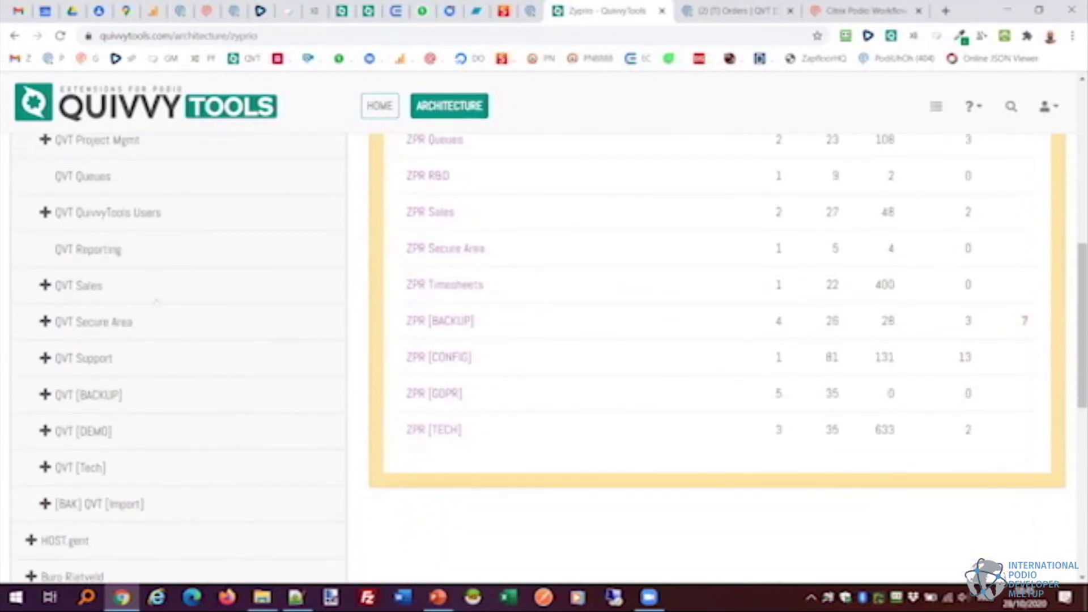
Open the QVT [DEMO] workspace summary and review its apps.
{"action": "left_click", "coordinate": [85, 431]}
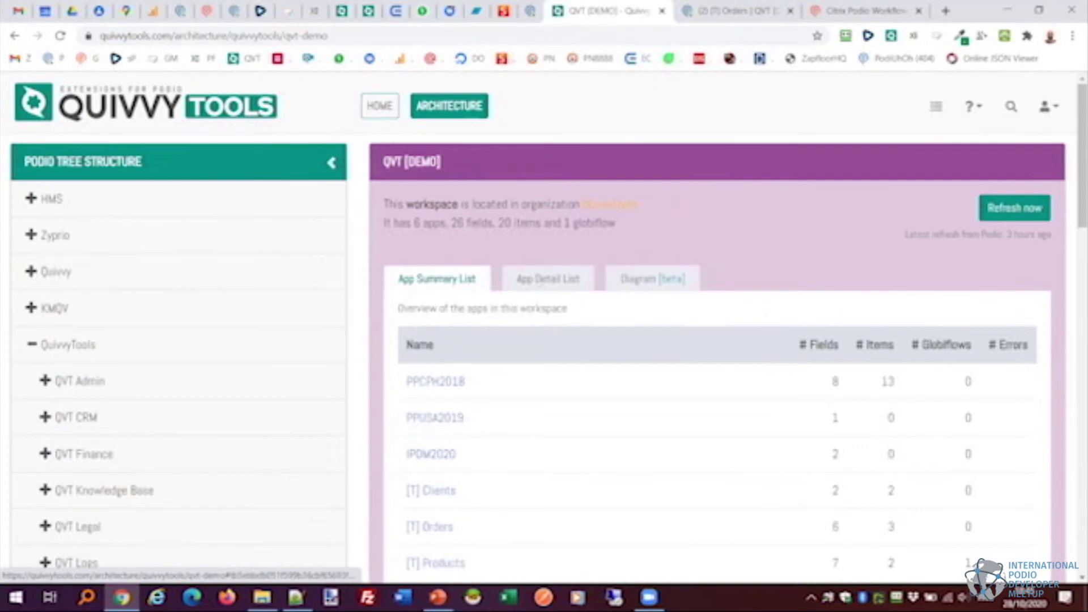
{"action": "scroll", "coordinate": [544, 340], "scroll_direction": "down", "scroll_amount": 1}
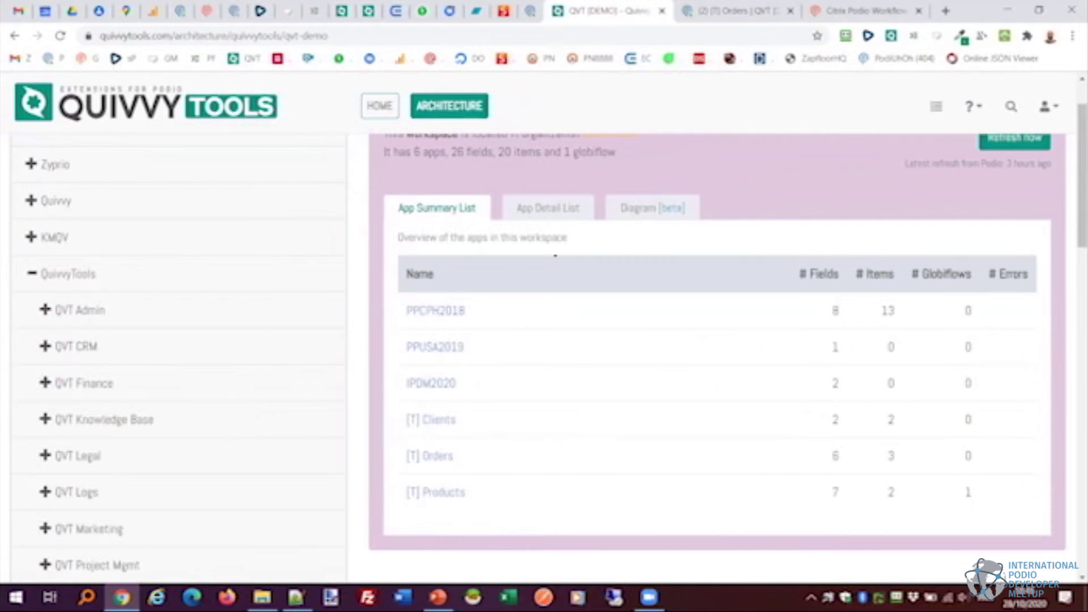
{"action": "scroll", "coordinate": [594, 303], "scroll_direction": "up", "scroll_amount": 1}
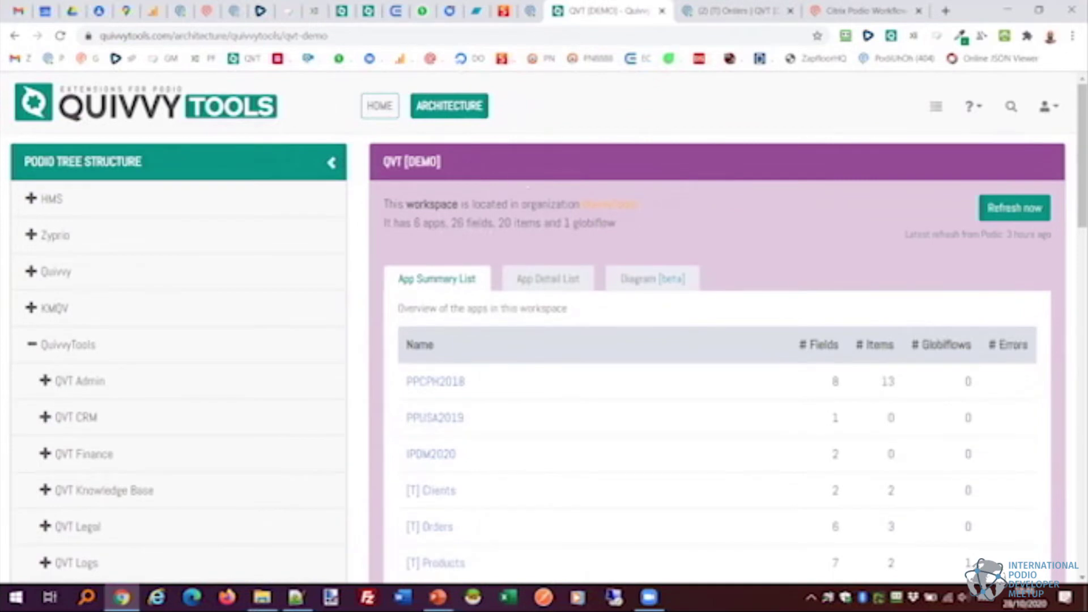
{"action": "scroll", "coordinate": [532, 289], "scroll_direction": "down", "scroll_amount": 3}
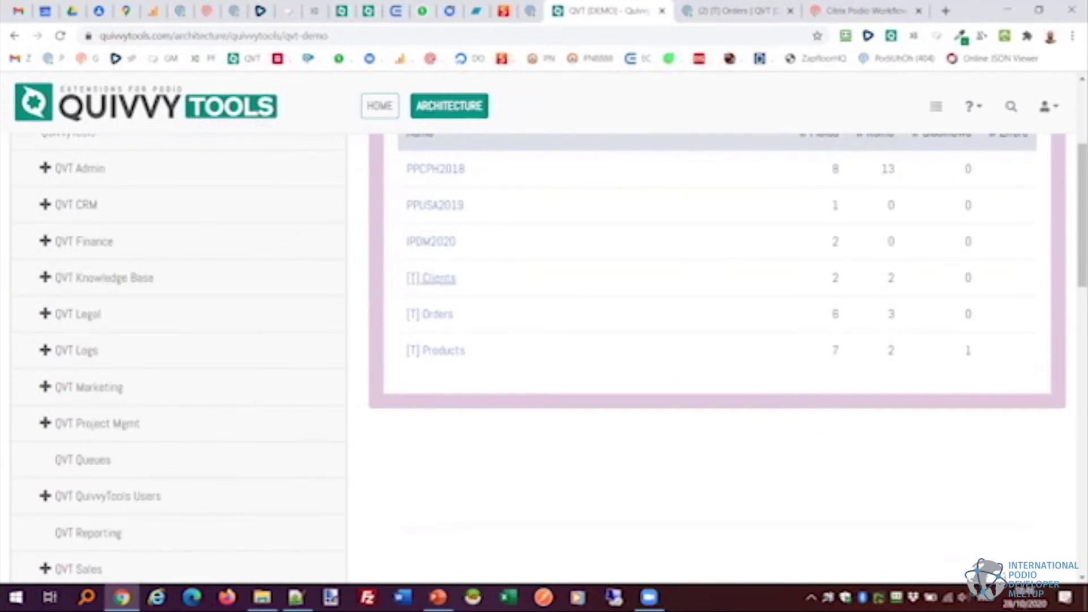
Inspect the [T] Clients app's field list and Name field, then return to QVT [DEMO].
{"action": "left_click", "coordinate": [437, 278]}
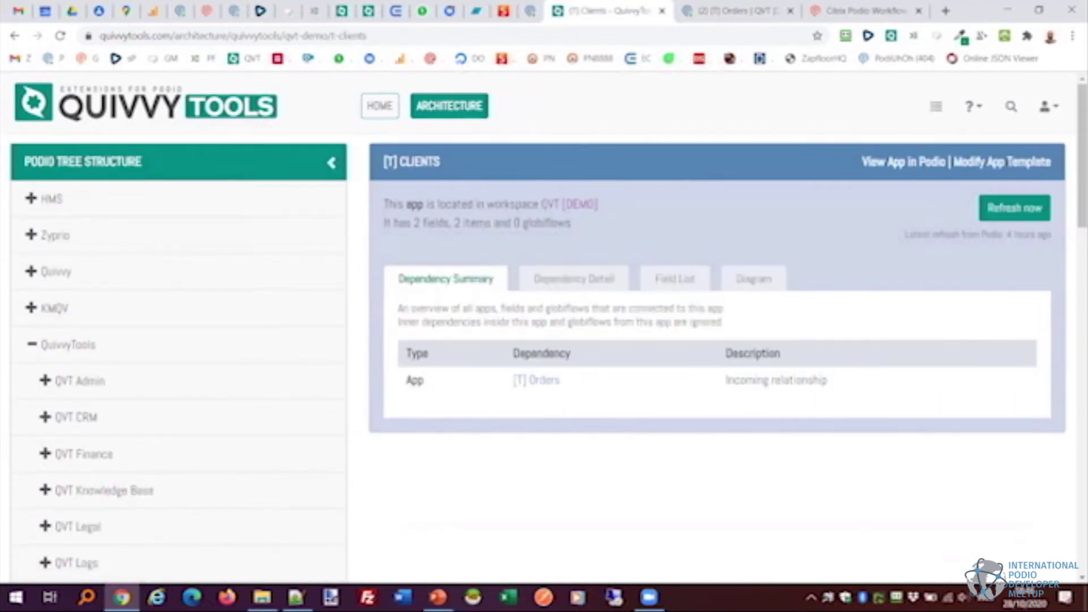
{"action": "left_click", "coordinate": [675, 278]}
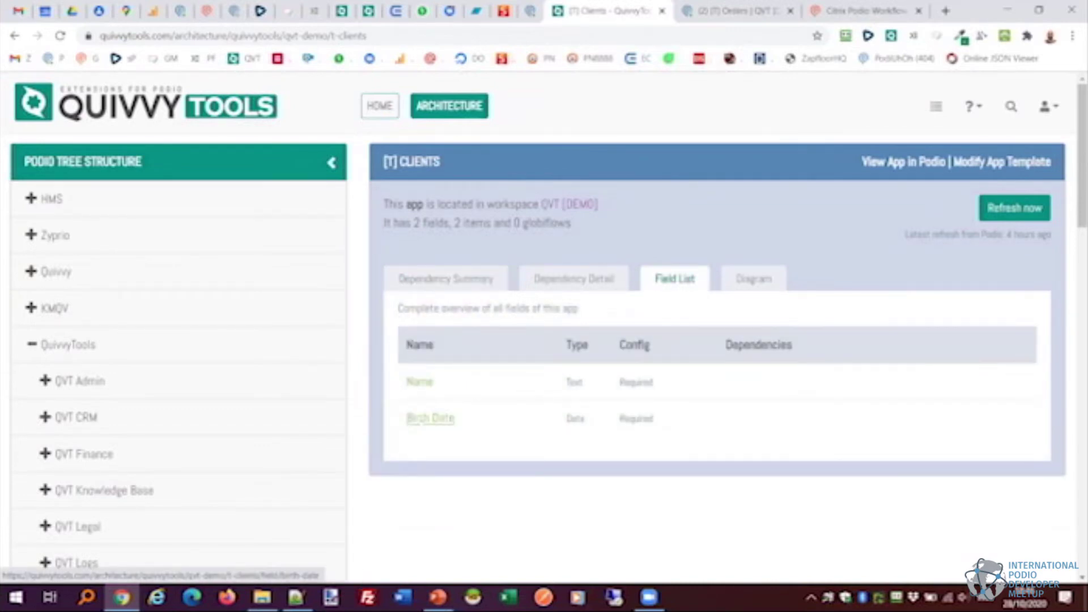
{"action": "left_click", "coordinate": [420, 382]}
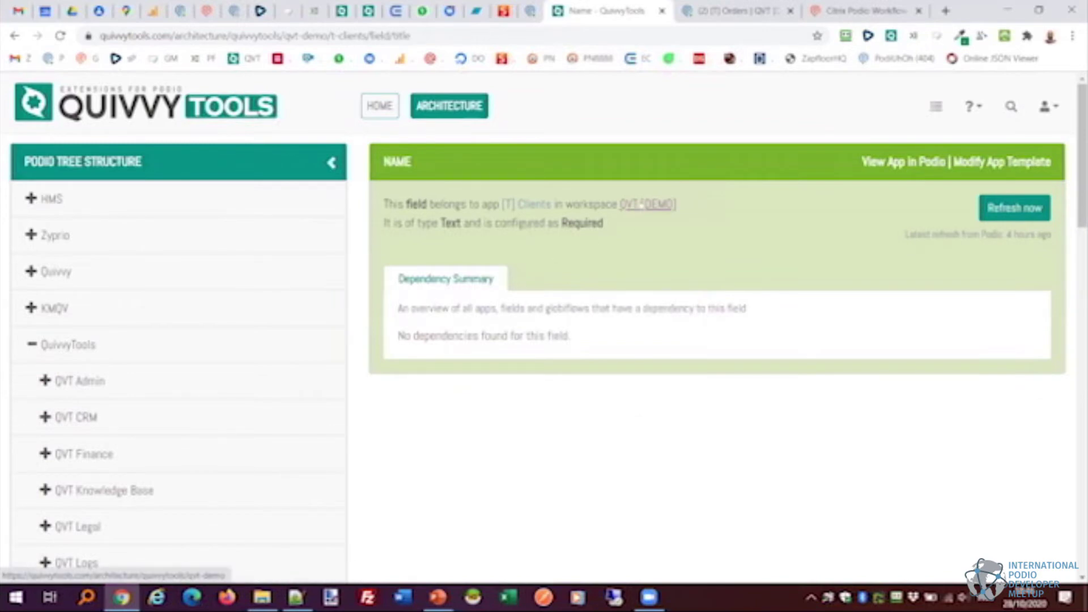
{"action": "left_click", "coordinate": [642, 204]}
{"action": "scroll", "coordinate": [529, 323], "scroll_direction": "down", "scroll_amount": 1}
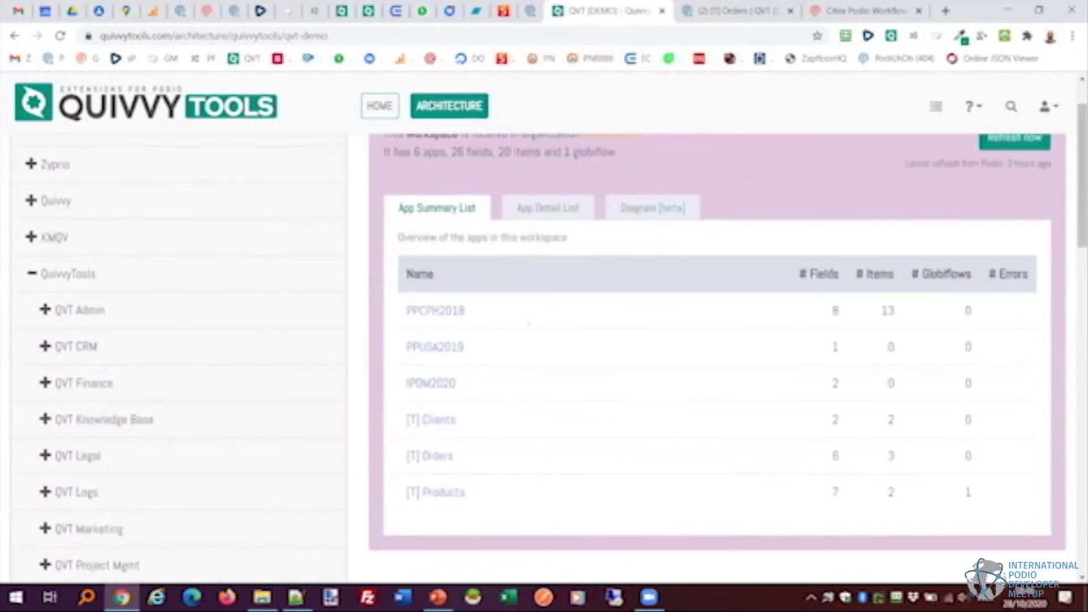
Open the FLOW #1 globiflow page from the [T] Products app's Globiflow list.
{"action": "left_click", "coordinate": [436, 492]}
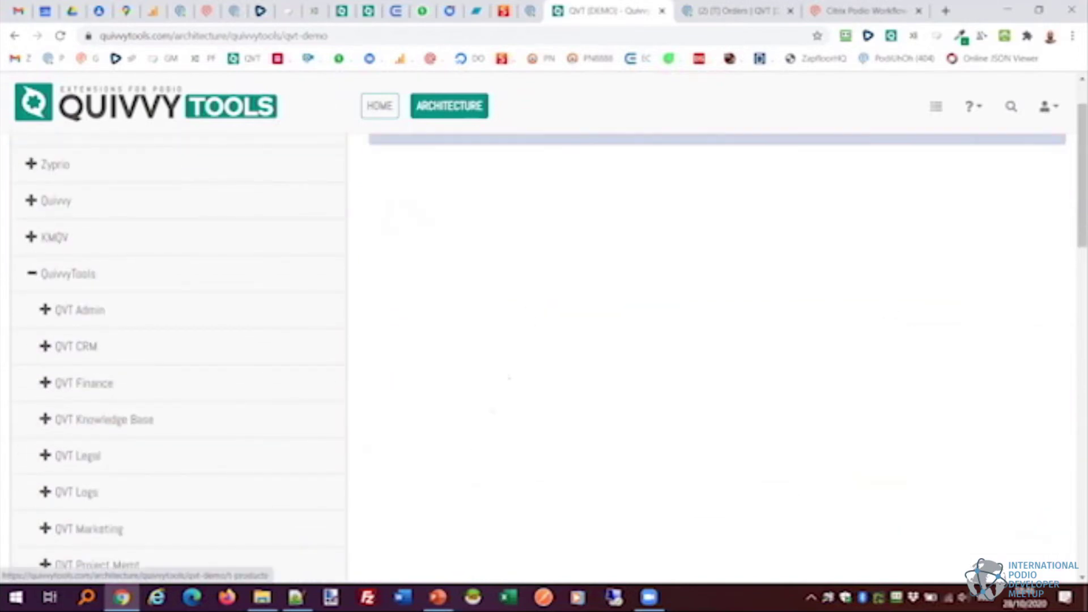
{"action": "left_click", "coordinate": [765, 278]}
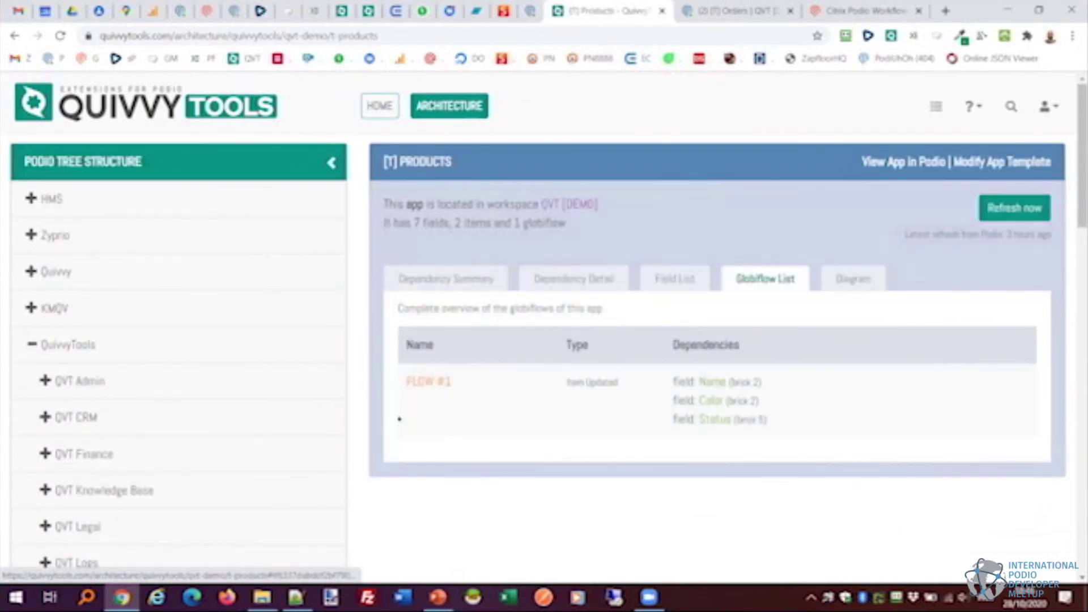
{"action": "left_click", "coordinate": [429, 382]}
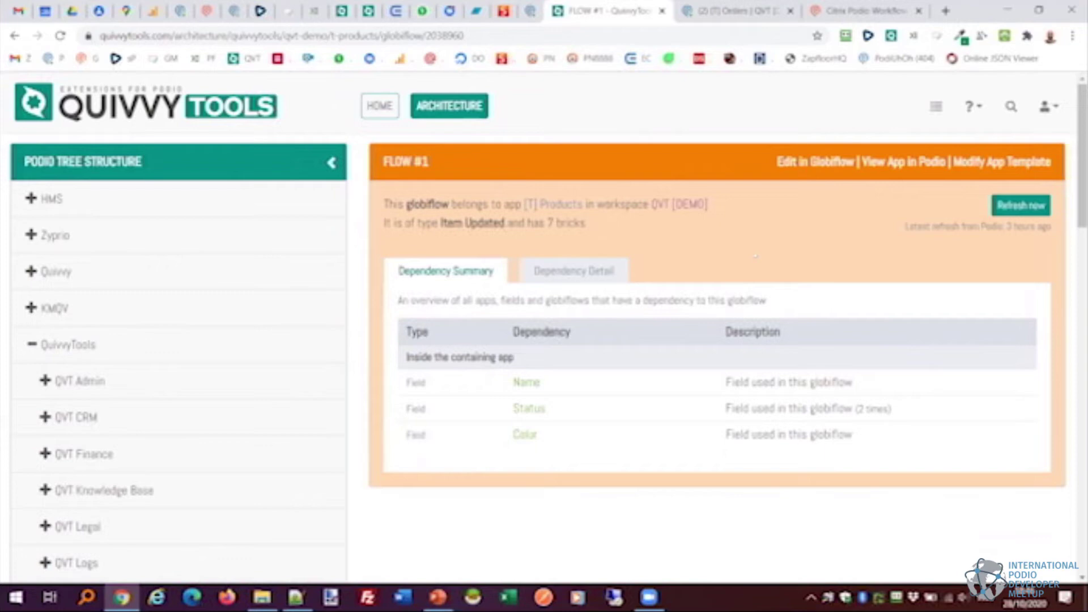
View FLOW #1's detailed dependency list, then switch back to Podio's [T] Orders app.
{"action": "left_click", "coordinate": [574, 271]}
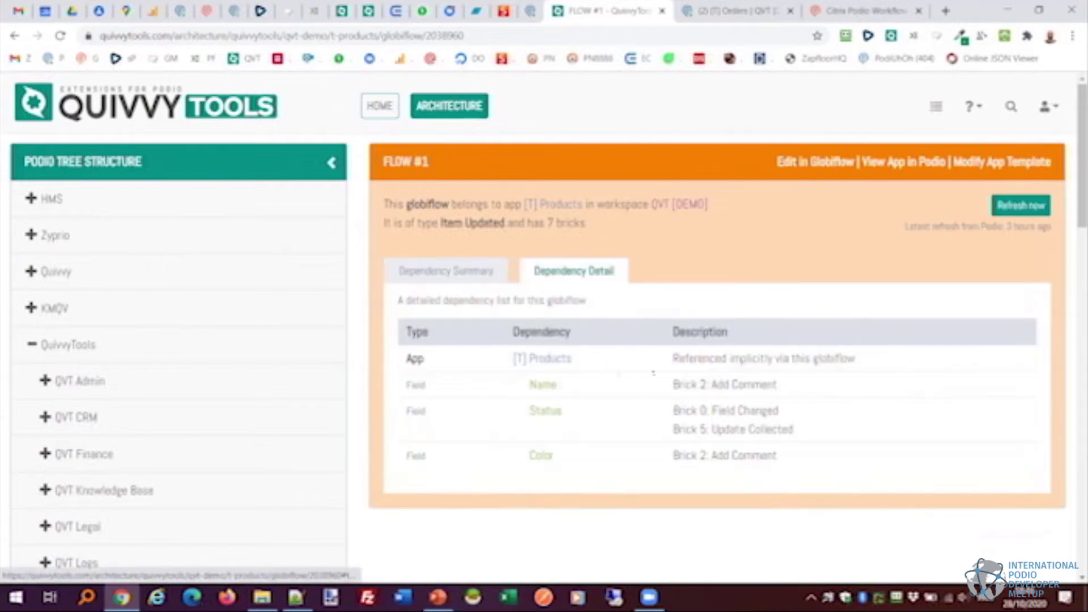
{"action": "left_click_drag", "start_coordinate": [675, 384], "coordinate": [717, 384]}
{"action": "left_click", "coordinate": [739, 384]}
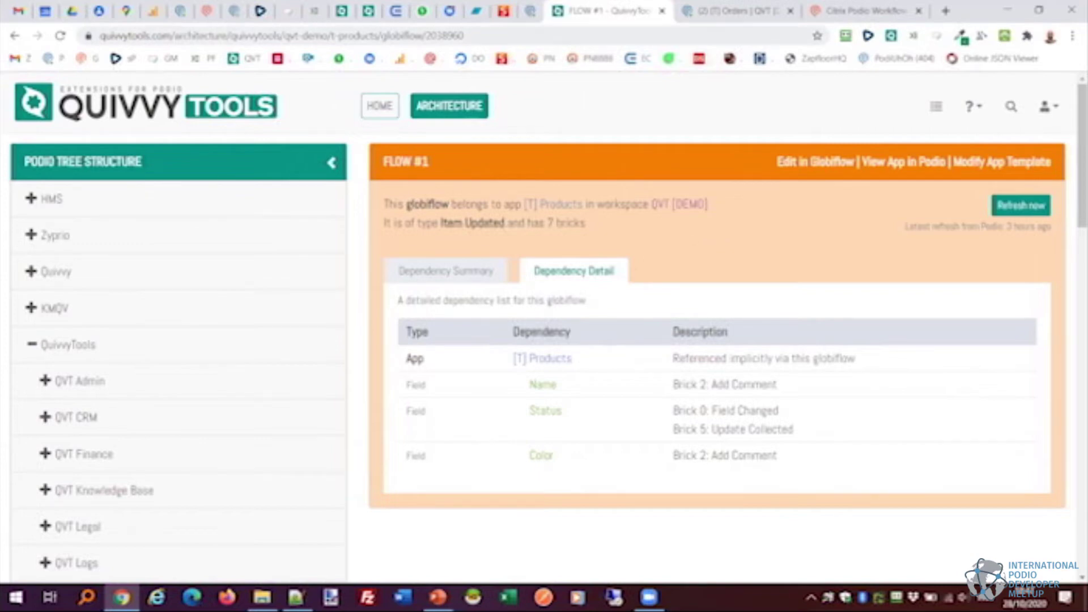
{"action": "left_click", "coordinate": [734, 9]}
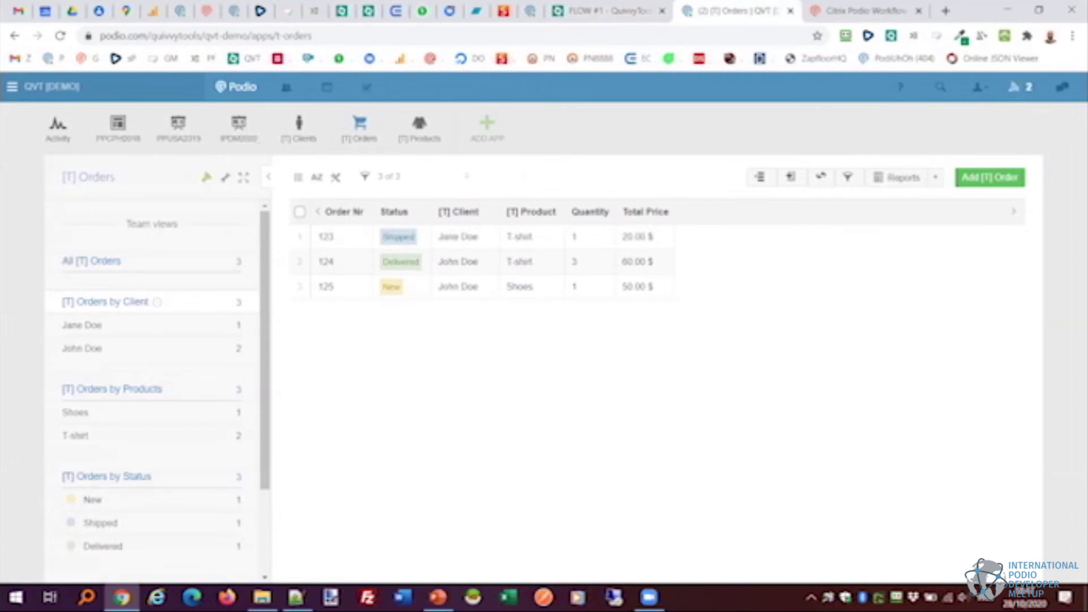
Check QuivvyTools info for [T] Clients, then open the [T] Products template editor via the Shoes item.
{"action": "left_click", "coordinate": [299, 129]}
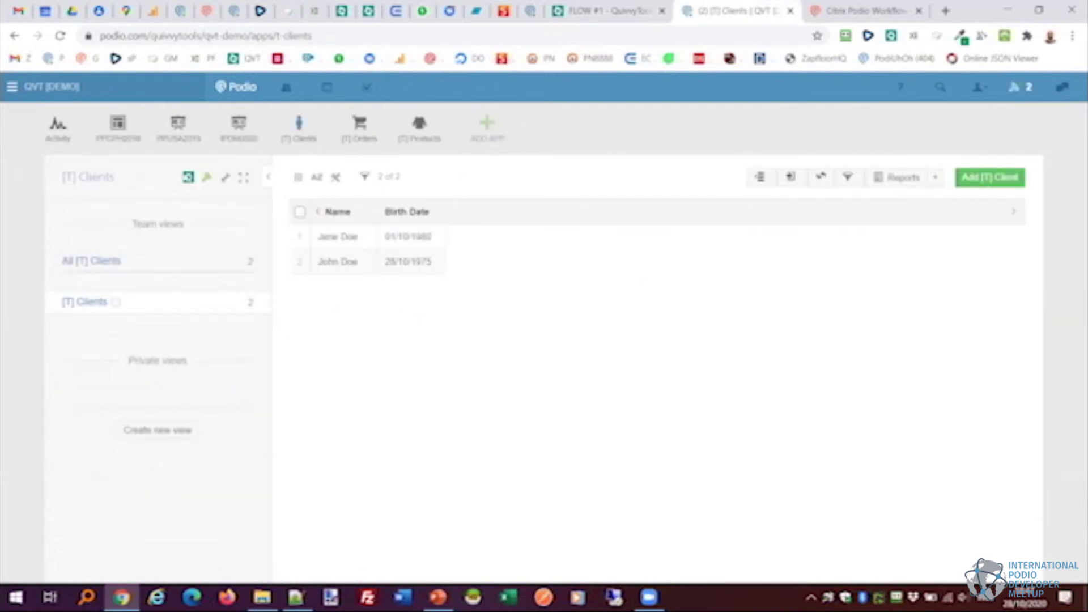
{"action": "left_click", "coordinate": [189, 177]}
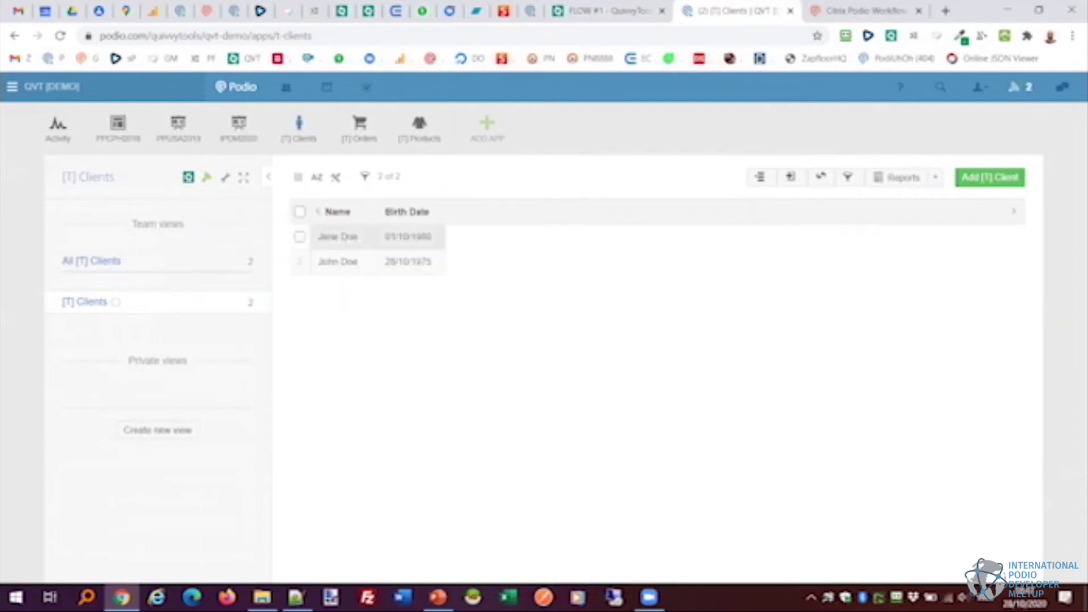
{"action": "left_click", "coordinate": [414, 131]}
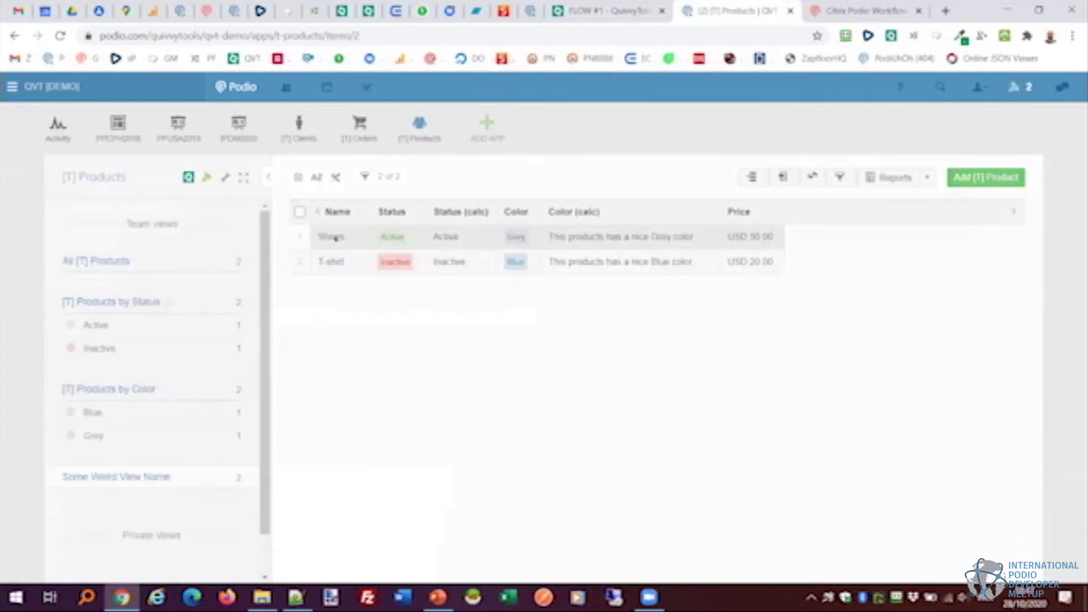
{"action": "left_click", "coordinate": [335, 238]}
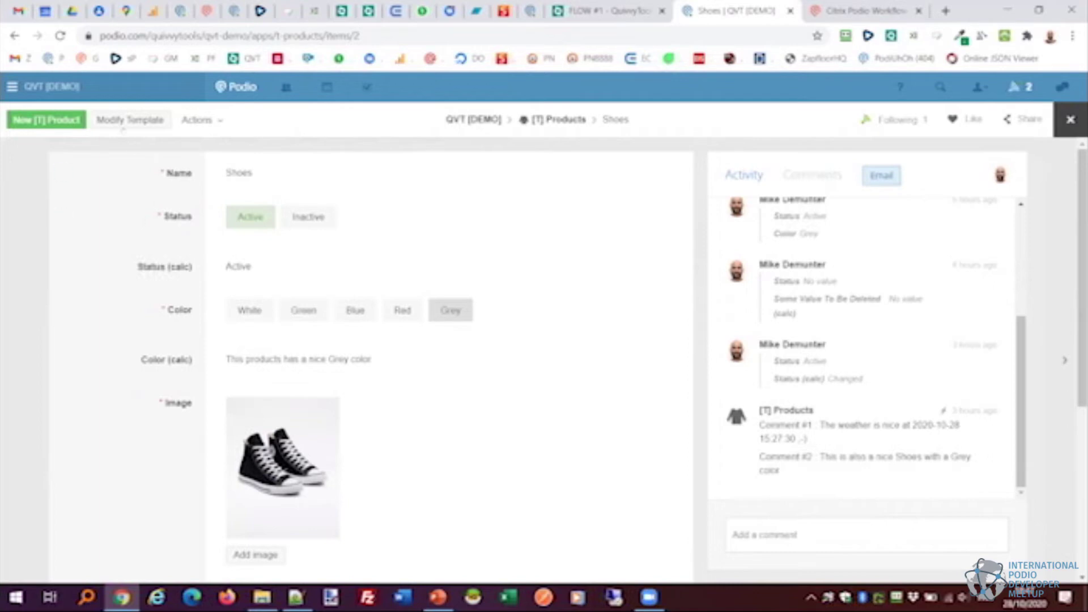
{"action": "left_click", "coordinate": [130, 120]}
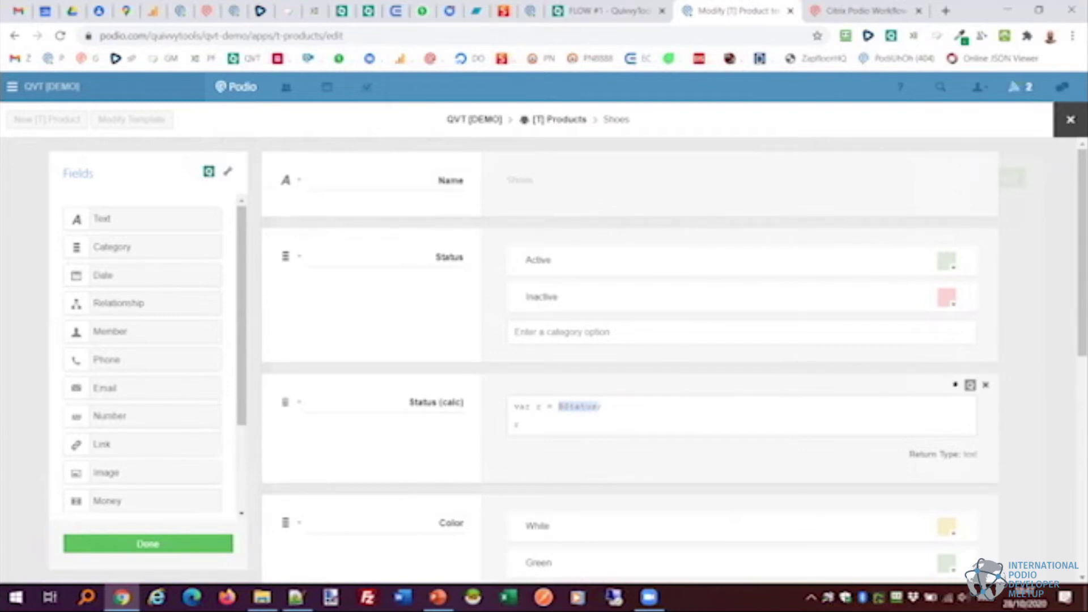
Show the Color field's QuivvyTools dependencies and follow the FLOW #1 link into Globiflow.
{"action": "scroll", "coordinate": [957, 385], "scroll_direction": "down", "scroll_amount": 4}
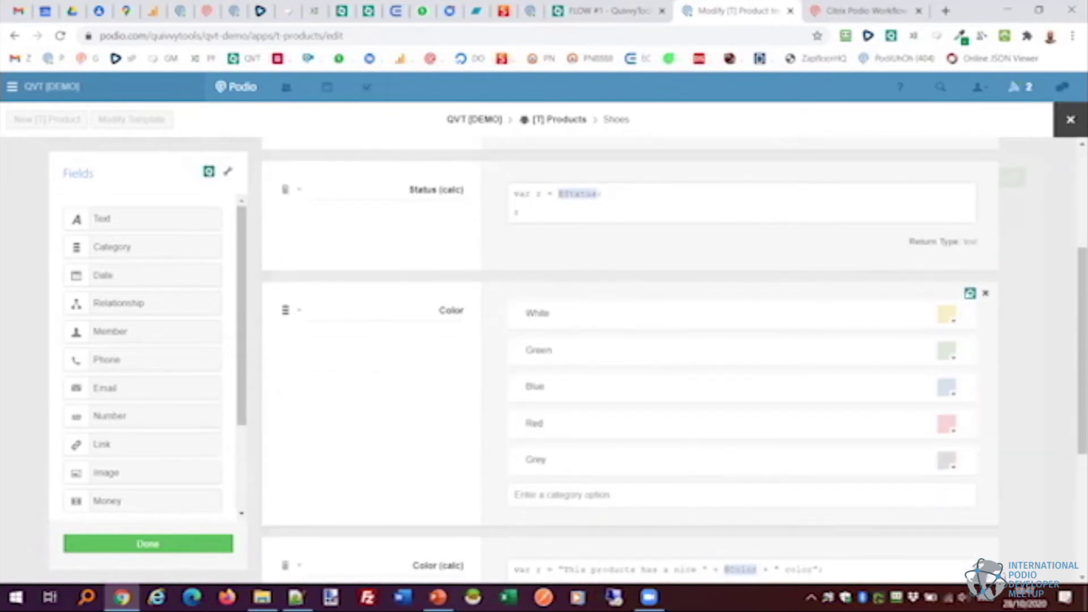
{"action": "scroll", "coordinate": [969, 182], "scroll_direction": "up", "scroll_amount": 1}
{"action": "scroll", "coordinate": [970, 181], "scroll_direction": "up", "scroll_amount": 3}
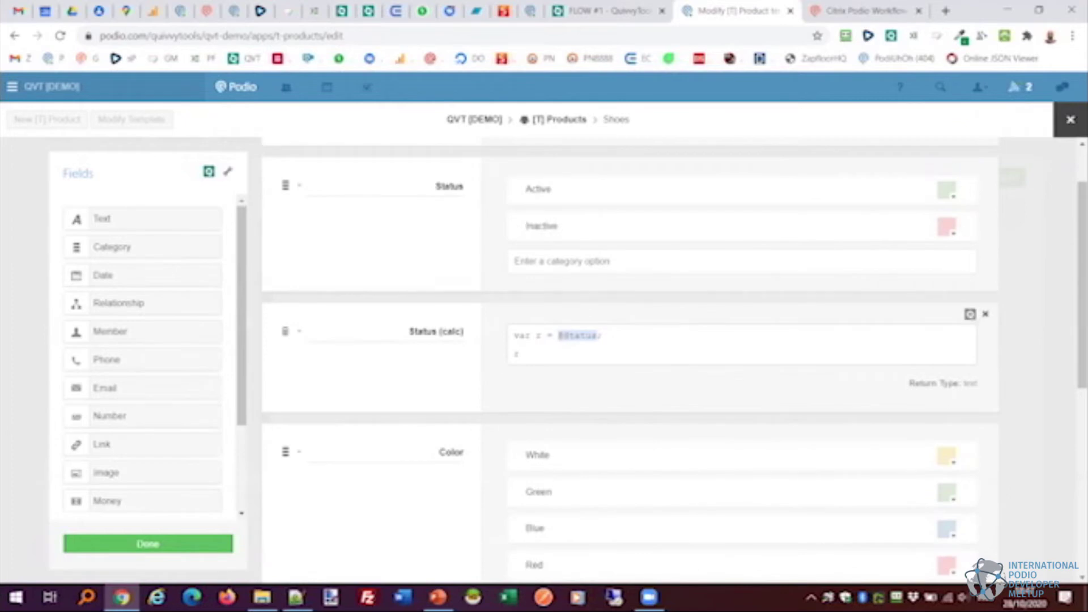
{"action": "scroll", "coordinate": [963, 328], "scroll_direction": "down", "scroll_amount": 3}
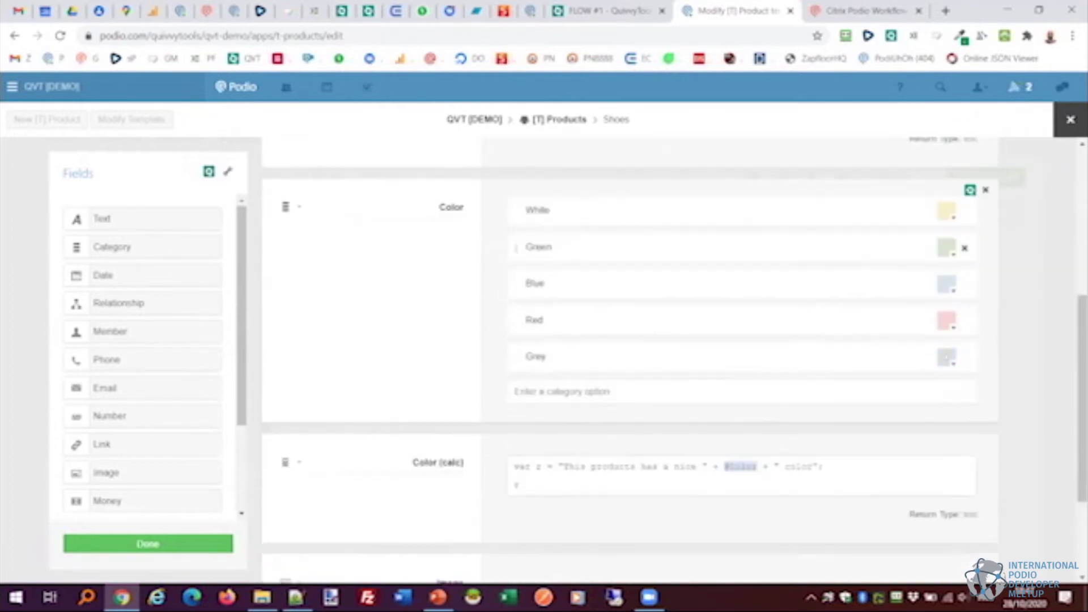
{"action": "scroll", "coordinate": [969, 250], "scroll_direction": "down", "scroll_amount": 5}
{"action": "scroll", "coordinate": [969, 340], "scroll_direction": "up", "scroll_amount": 5}
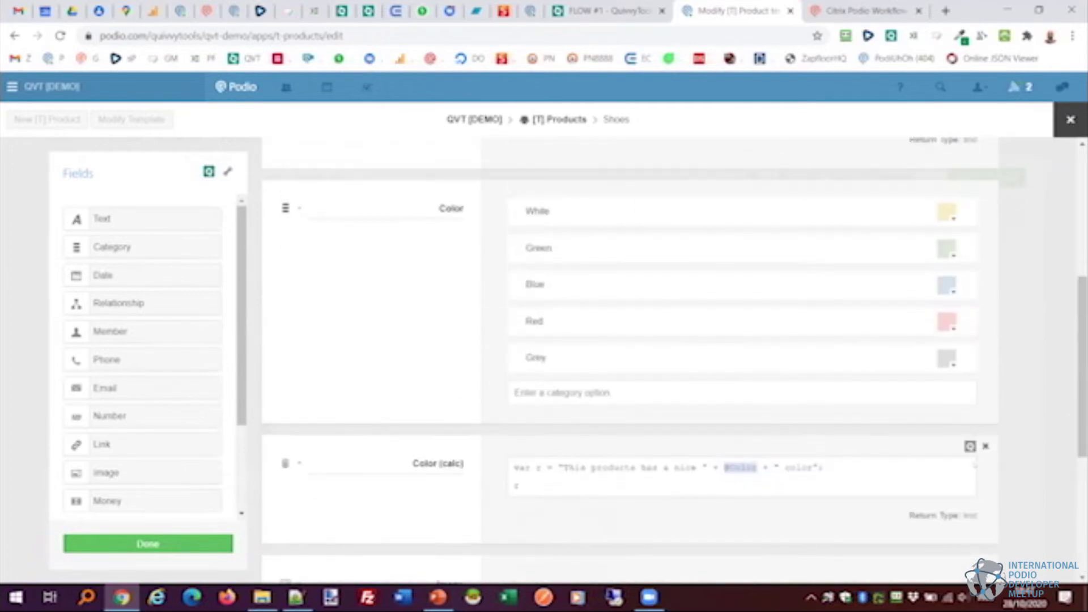
{"action": "scroll", "coordinate": [974, 463], "scroll_direction": "up", "scroll_amount": 1}
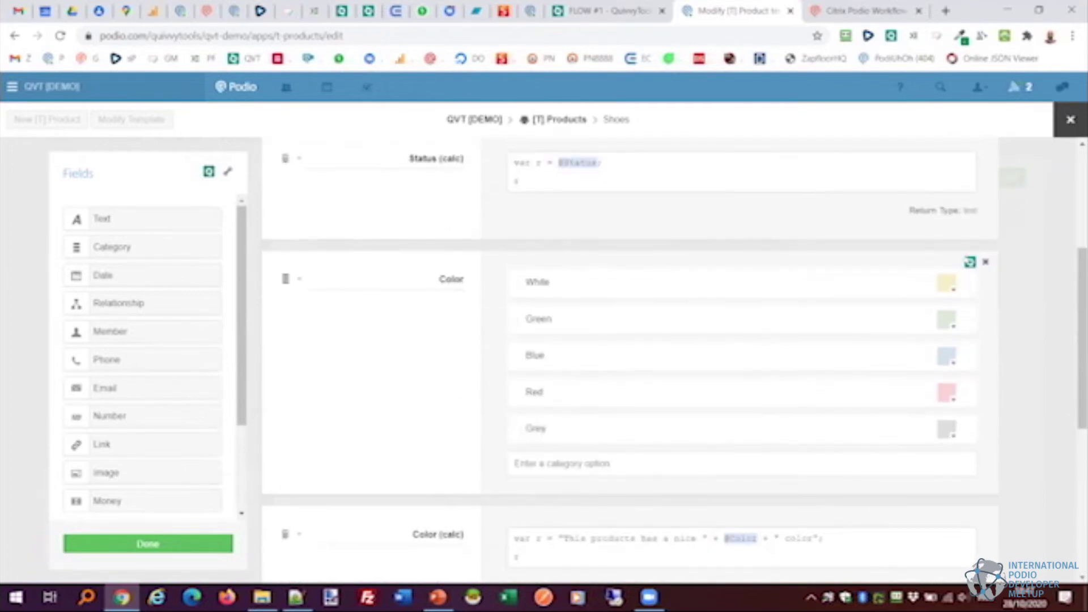
{"action": "left_click", "coordinate": [970, 262]}
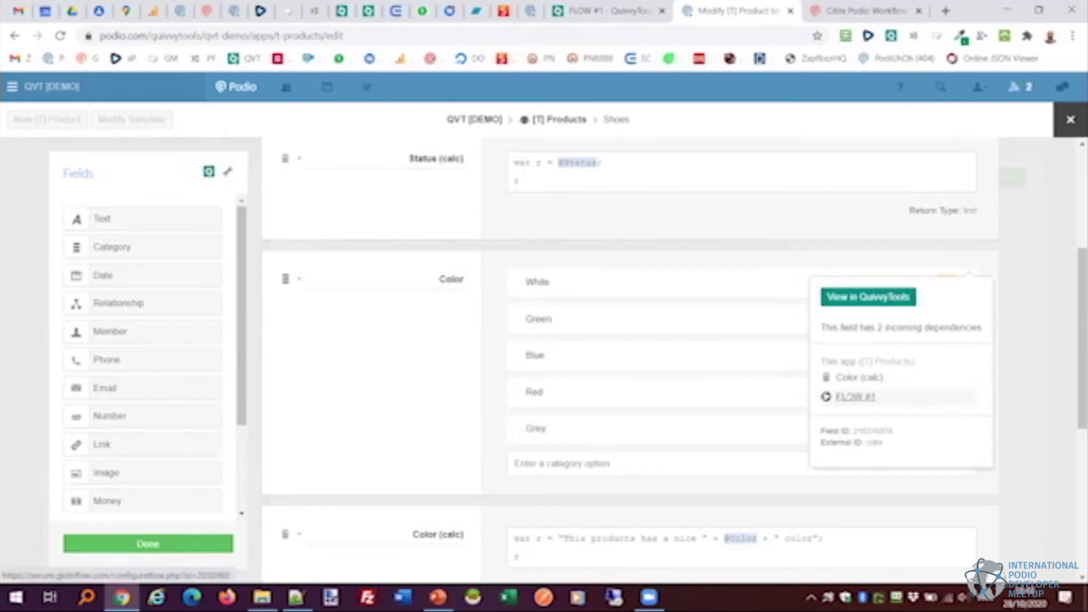
{"action": "left_click", "coordinate": [856, 396]}
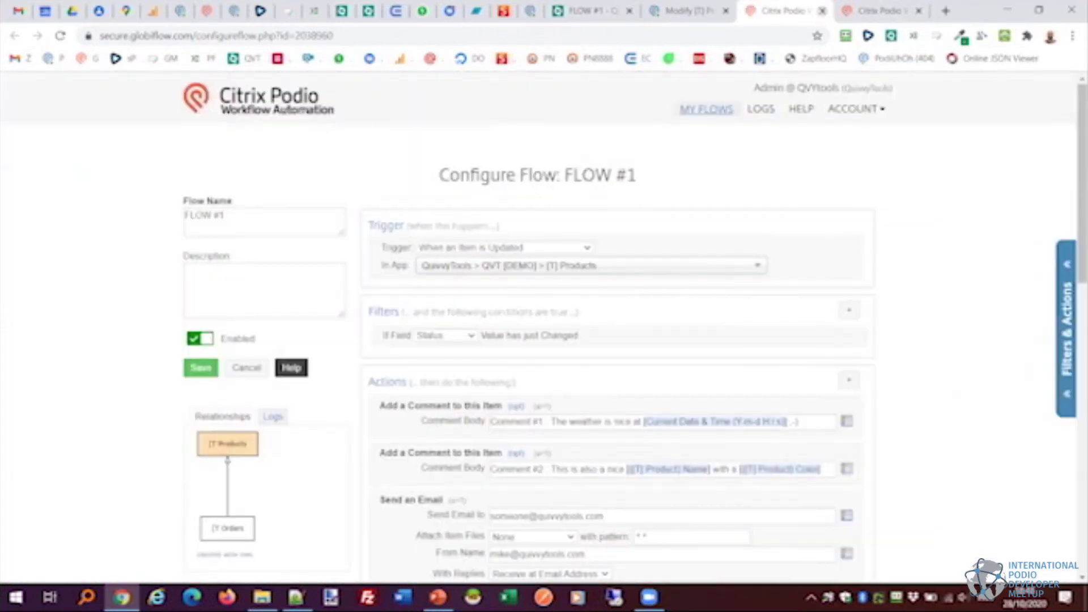
Close FLOW #1's Globiflow page without saving and return to the [T] Products template editor.
{"action": "left_click", "coordinate": [822, 11]}
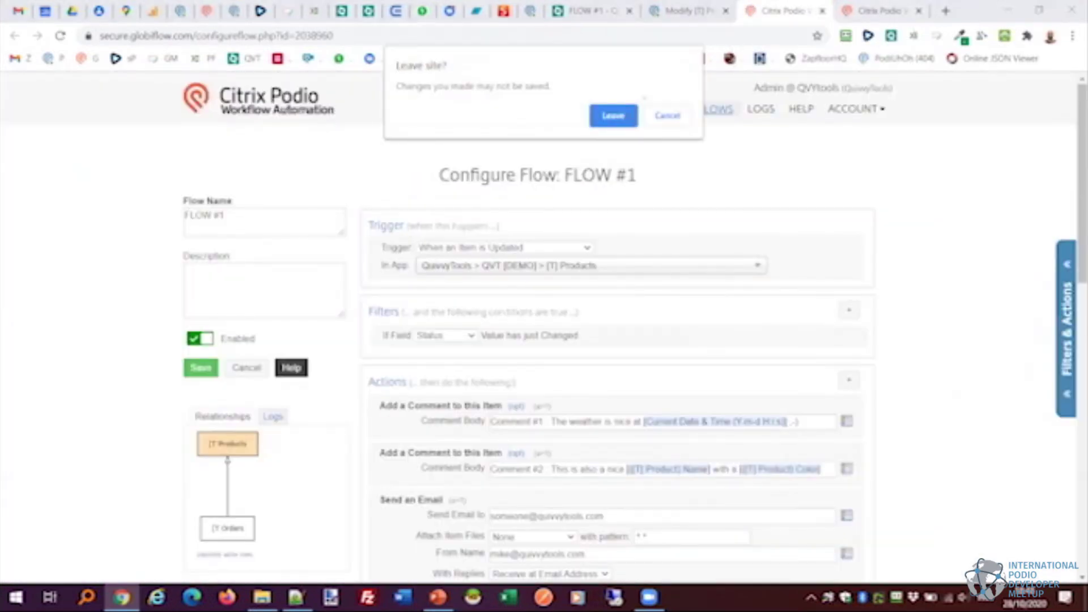
{"action": "key", "text": "Return"}
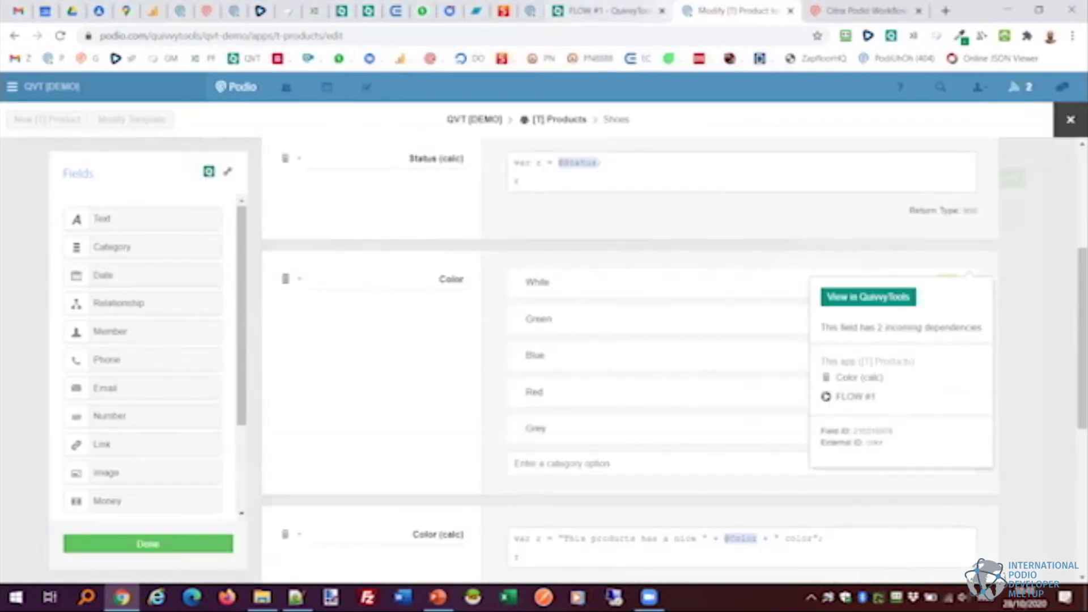
{"action": "left_click", "coordinate": [599, 6]}
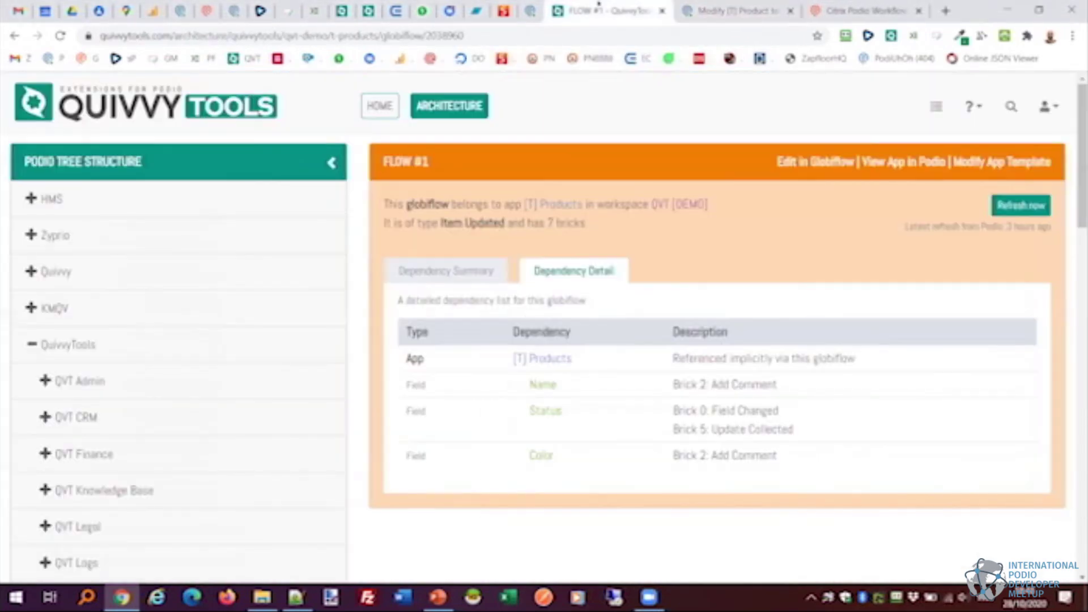
{"action": "left_click", "coordinate": [730, 5]}
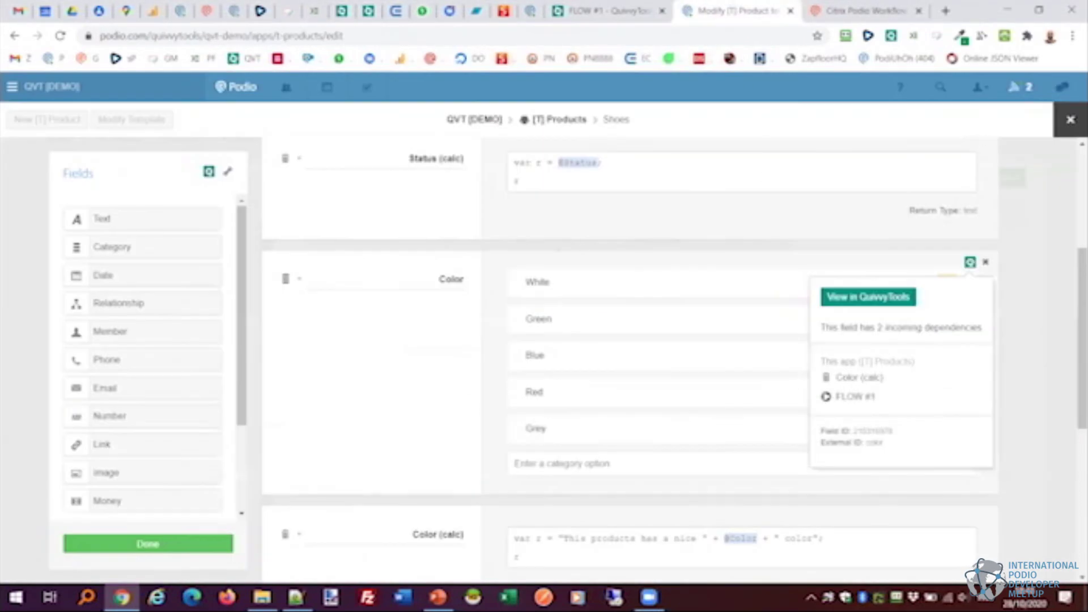
{"action": "scroll", "coordinate": [674, 363], "scroll_direction": "up", "scroll_amount": 1}
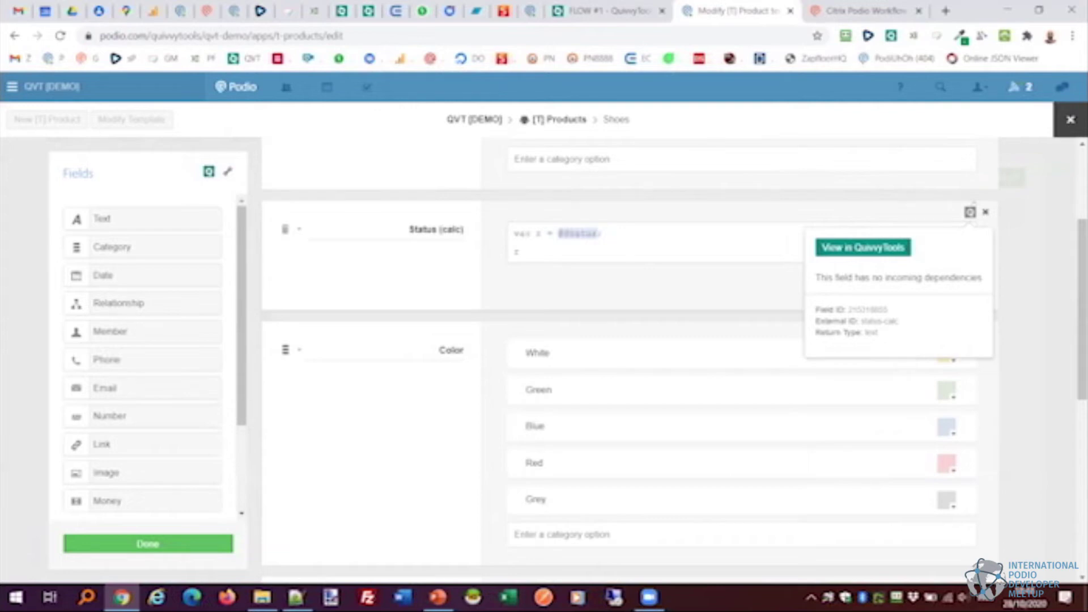
Close the Status (calc) info and review the Color field's dependencies again in the template form.
{"action": "left_click", "coordinate": [514, 242]}
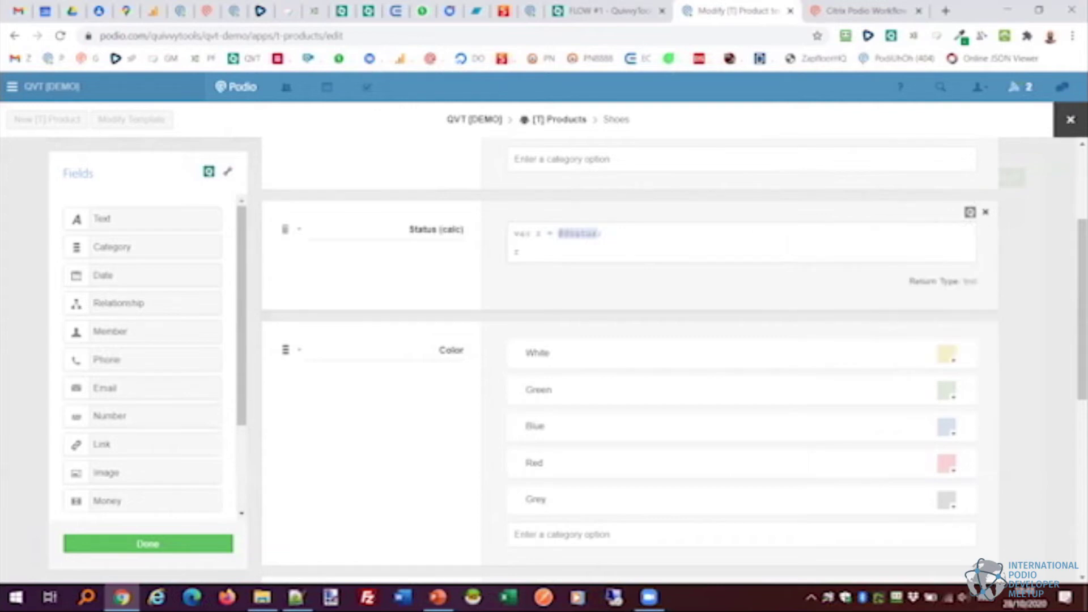
{"action": "left_click", "coordinate": [971, 333]}
{"action": "scroll", "coordinate": [964, 453], "scroll_direction": "up", "scroll_amount": 3}
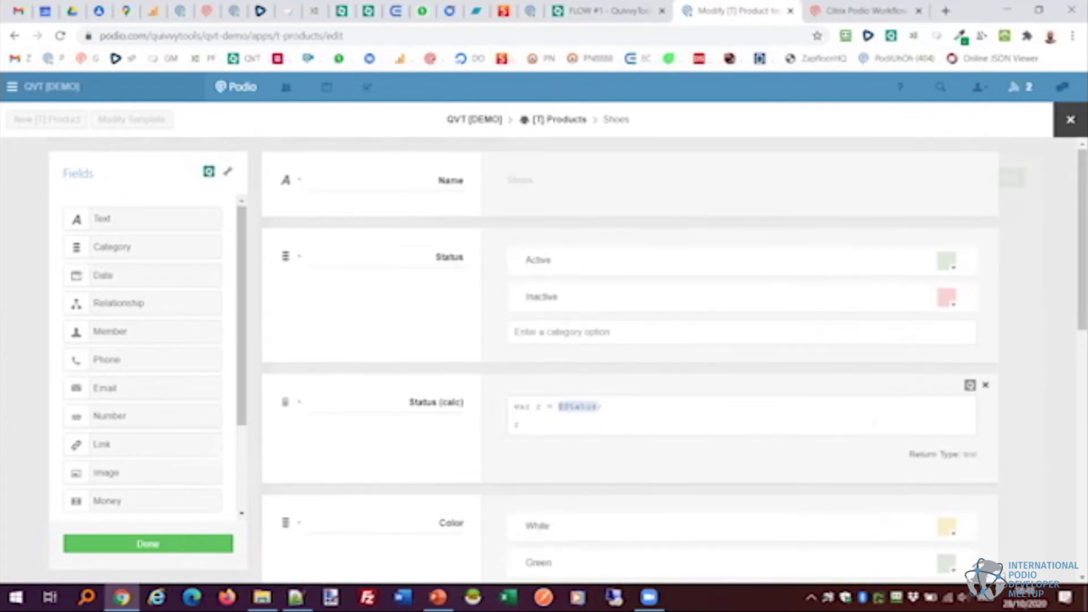
{"action": "scroll", "coordinate": [964, 454], "scroll_direction": "down", "scroll_amount": 5}
{"action": "scroll", "coordinate": [737, 340], "scroll_direction": "down", "scroll_amount": 4}
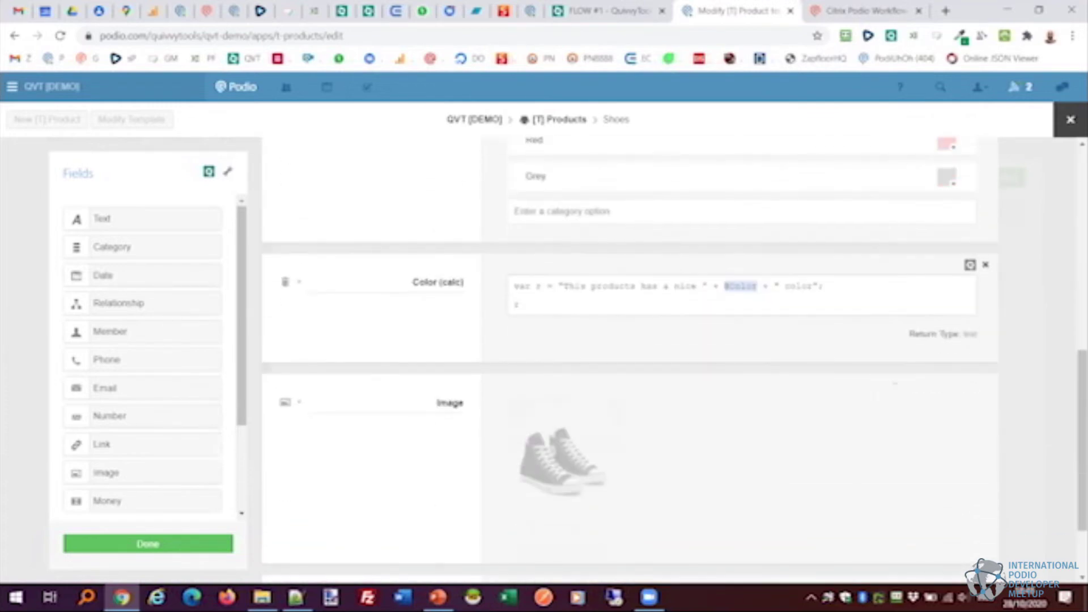
{"action": "scroll", "coordinate": [675, 355], "scroll_direction": "up", "scroll_amount": 1}
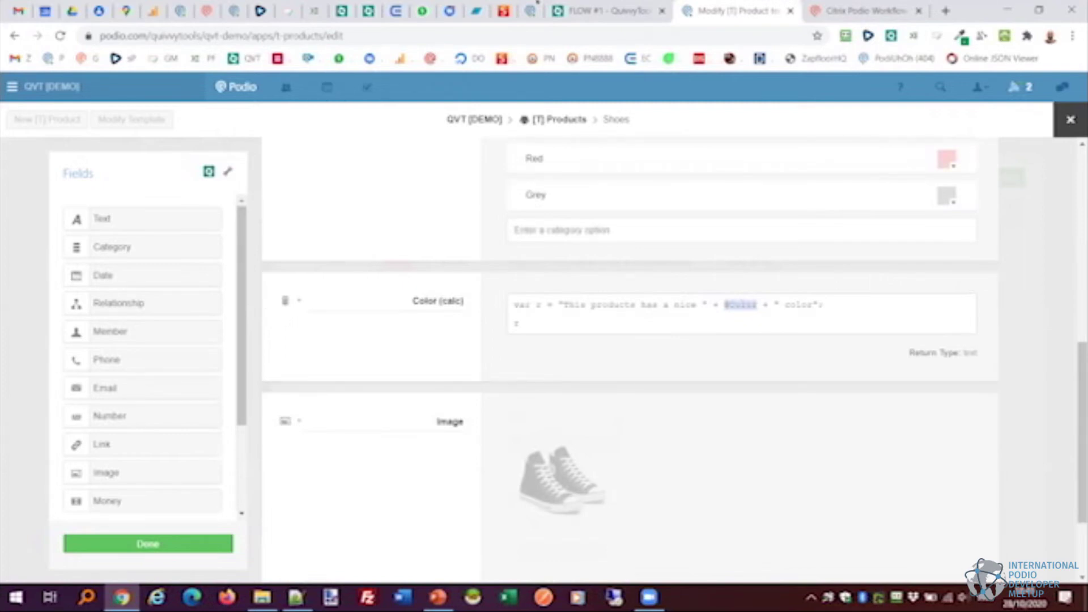
Open the dependency diagram for the [T] Products app in QuivvyTools.
{"action": "left_click", "coordinate": [604, 10]}
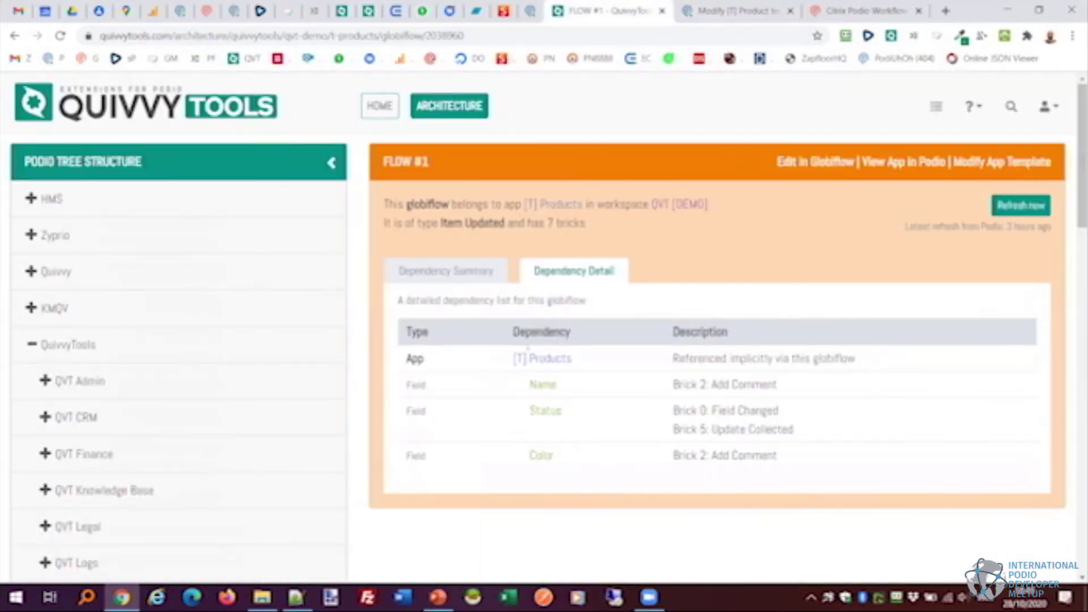
{"action": "left_click", "coordinate": [542, 359]}
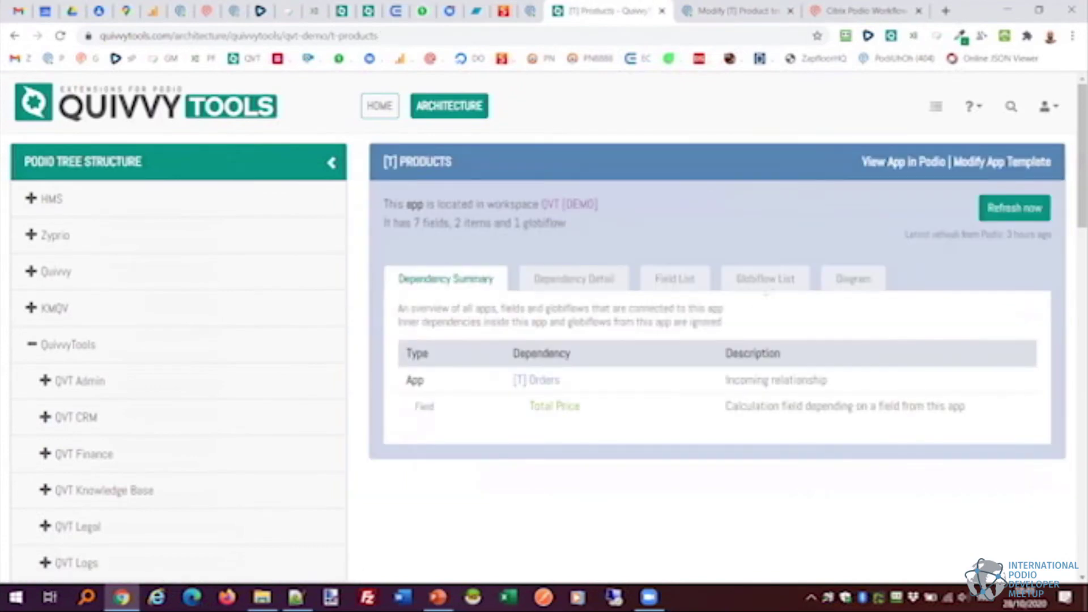
{"action": "left_click", "coordinate": [854, 279]}
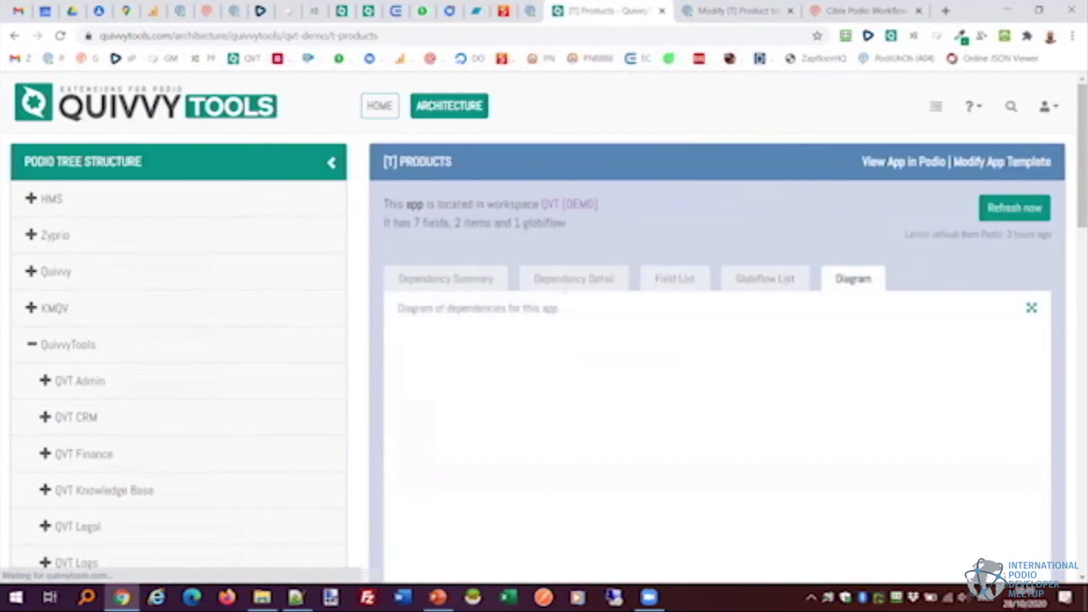
Rearrange the [T] Orders and [T] Products nodes, then collapse and re-expand [T] Orders.
{"action": "left_click_drag", "start_coordinate": [713, 356], "coordinate": [892, 359]}
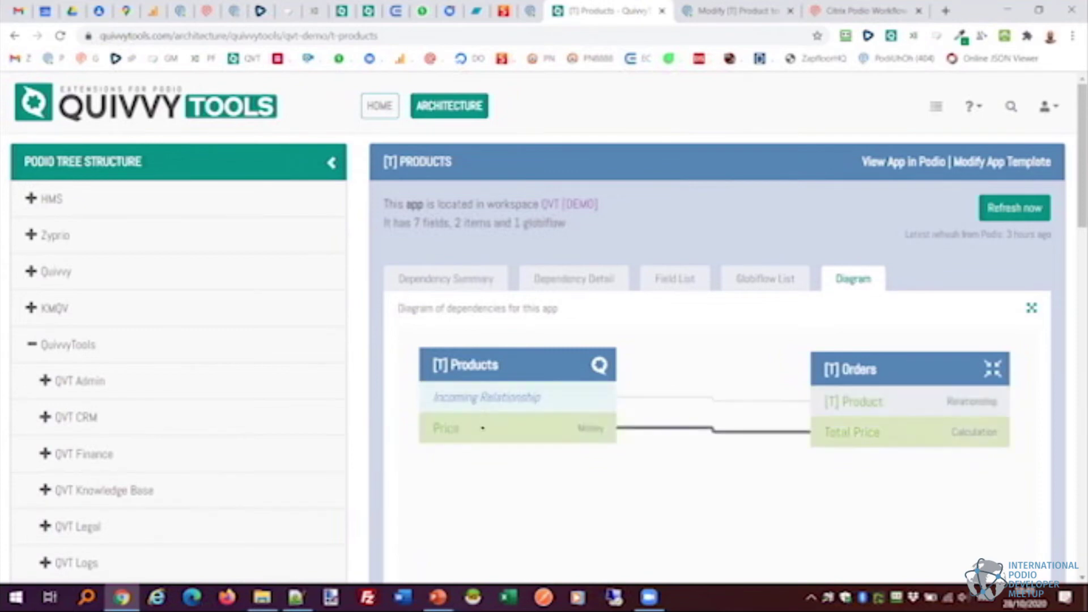
{"action": "left_click_drag", "start_coordinate": [515, 365], "coordinate": [519, 369]}
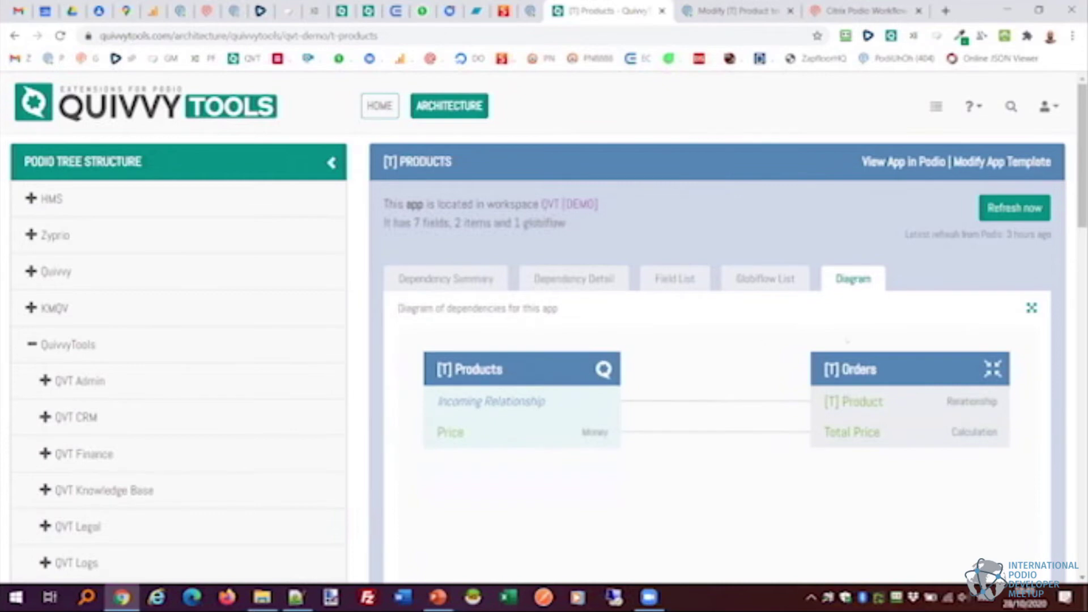
{"action": "left_click_drag", "start_coordinate": [901, 359], "coordinate": [893, 420]}
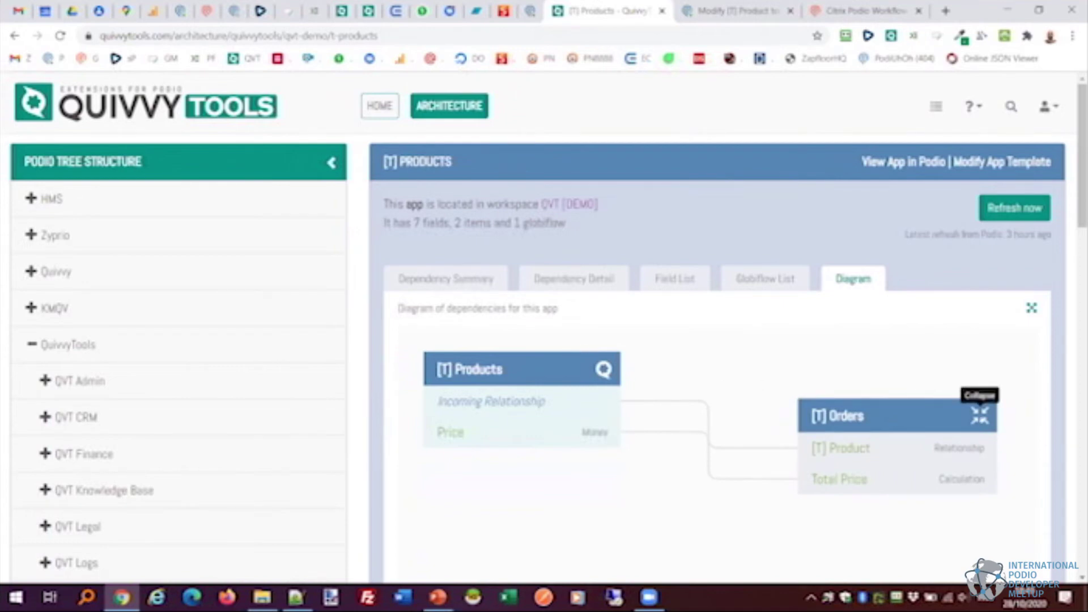
{"action": "left_click", "coordinate": [980, 416]}
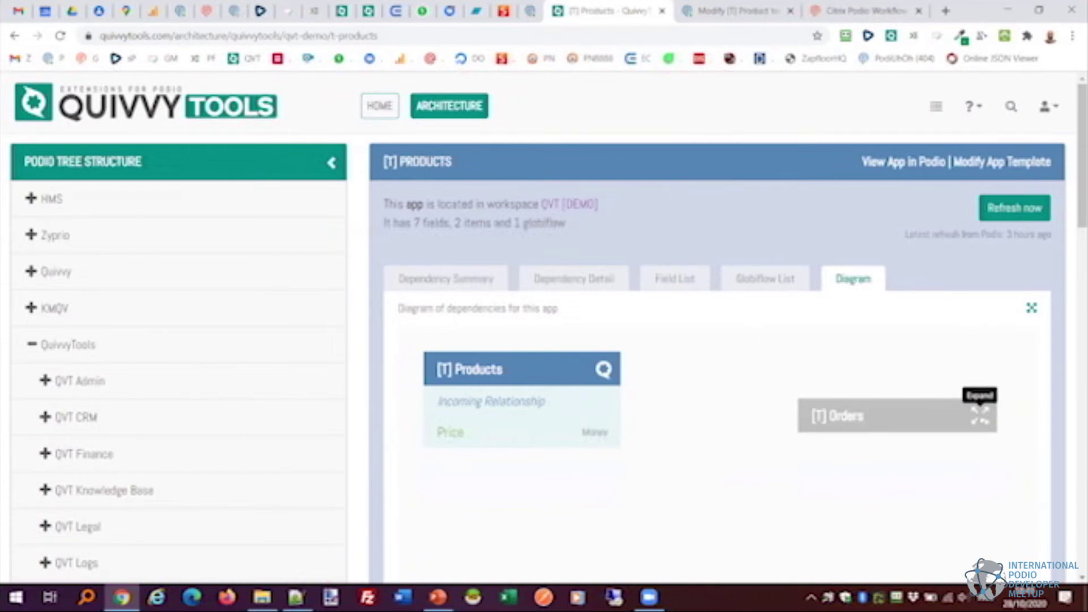
{"action": "left_click", "coordinate": [980, 415]}
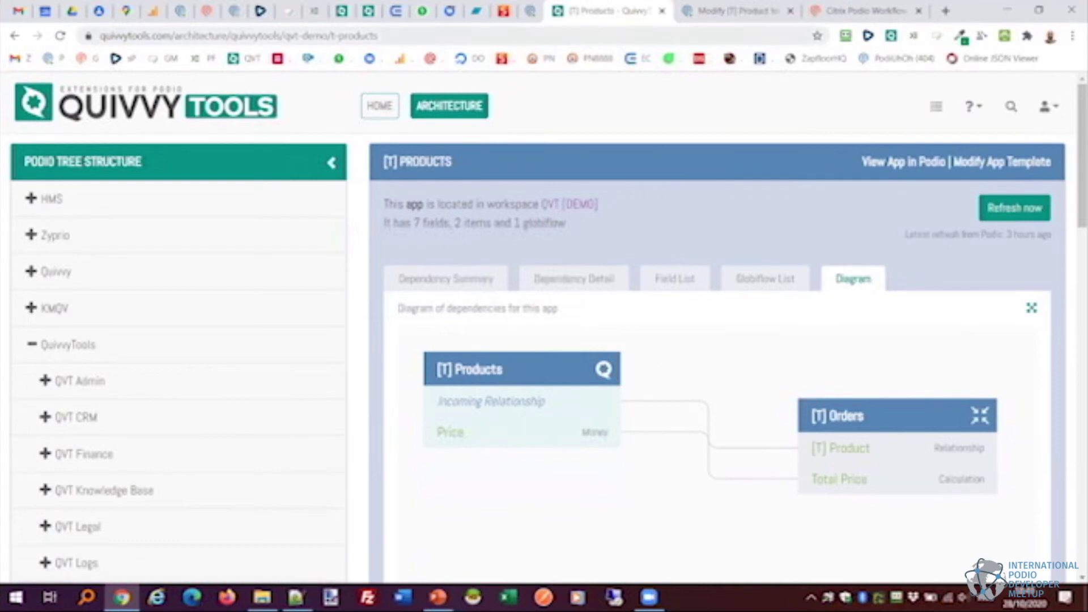
In the [T] Products template, check the Status field's dependents: Status (calc) and FLOW #1.
{"action": "left_click", "coordinate": [730, 6]}
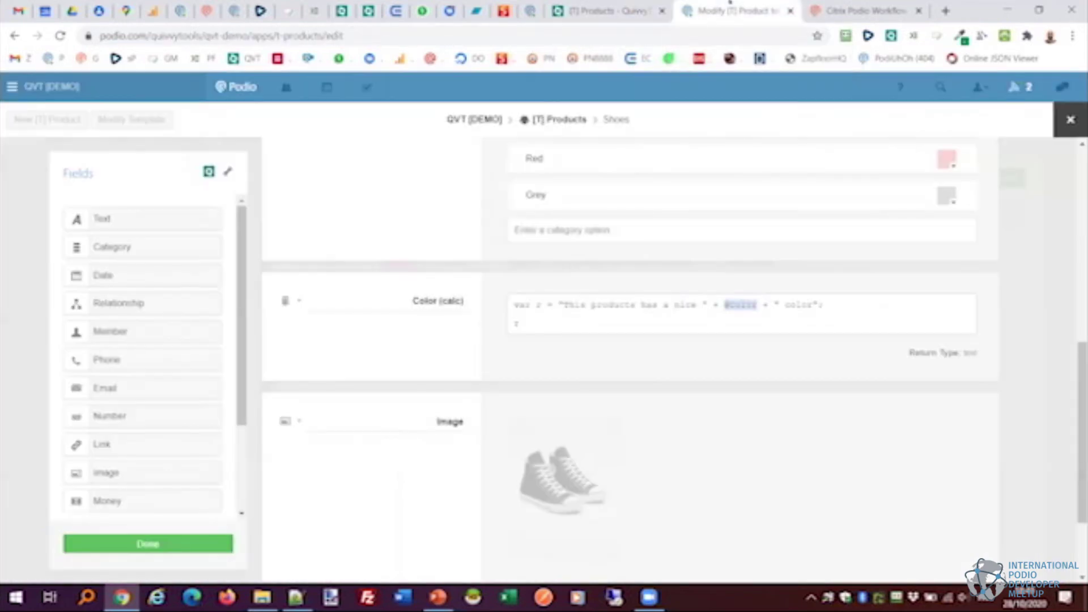
{"action": "scroll", "coordinate": [963, 513], "scroll_direction": "up", "scroll_amount": 7}
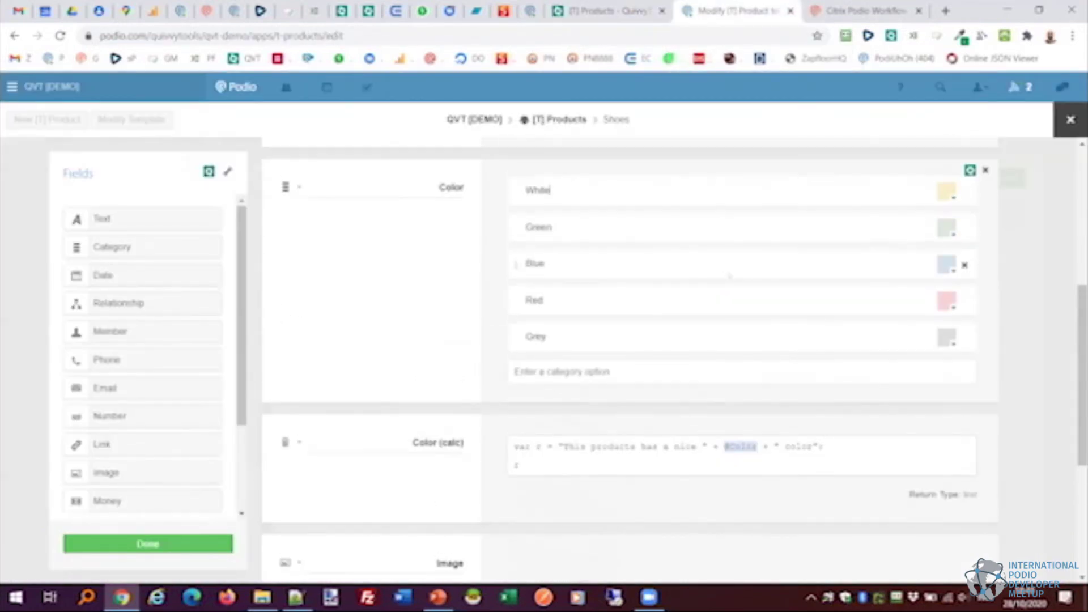
{"action": "scroll", "coordinate": [964, 513], "scroll_direction": "up", "scroll_amount": 2}
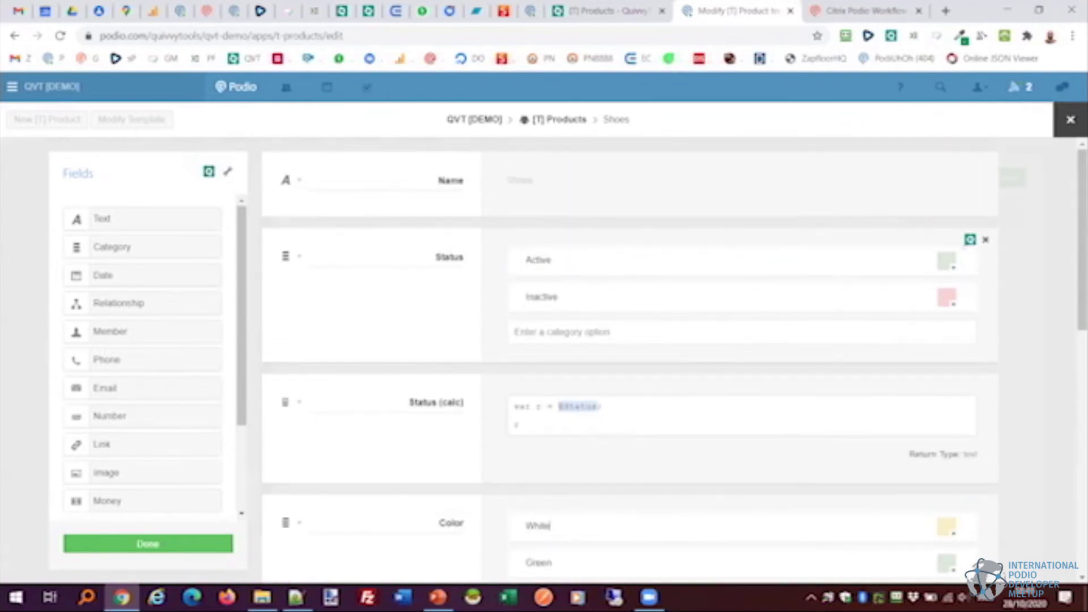
{"action": "left_click", "coordinate": [970, 240]}
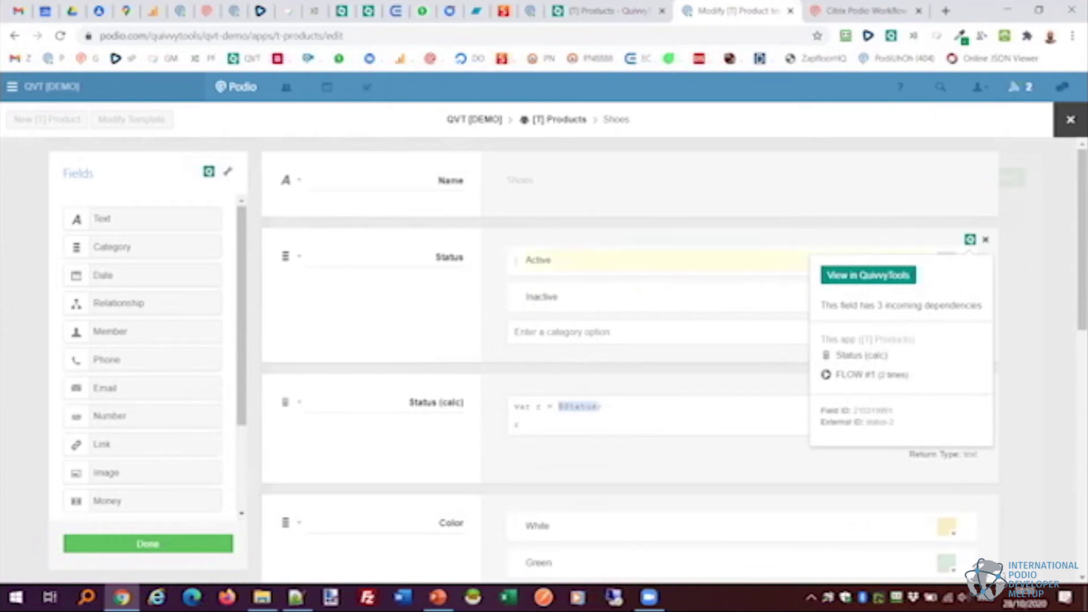
{"action": "left_click", "coordinate": [574, 258]}
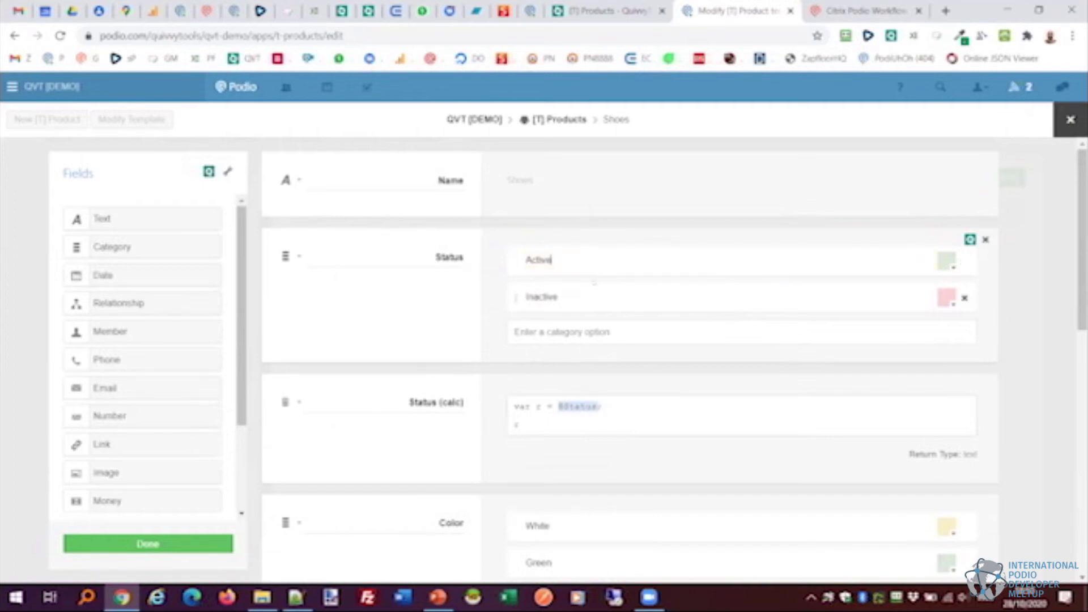
{"action": "scroll", "coordinate": [516, 317], "scroll_direction": "down", "scroll_amount": 4}
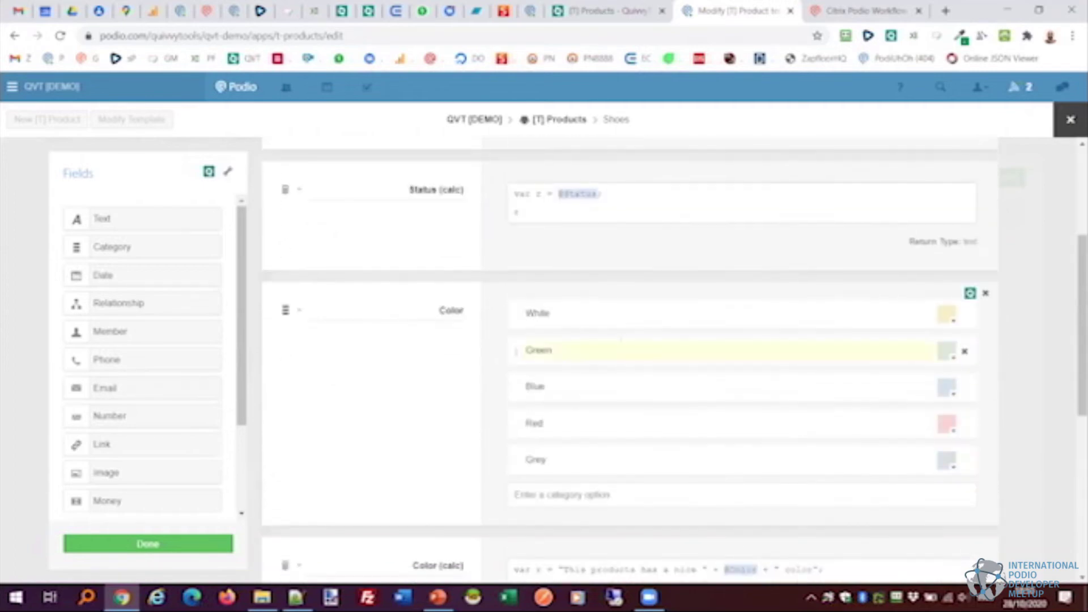
{"action": "scroll", "coordinate": [622, 339], "scroll_direction": "up", "scroll_amount": 3}
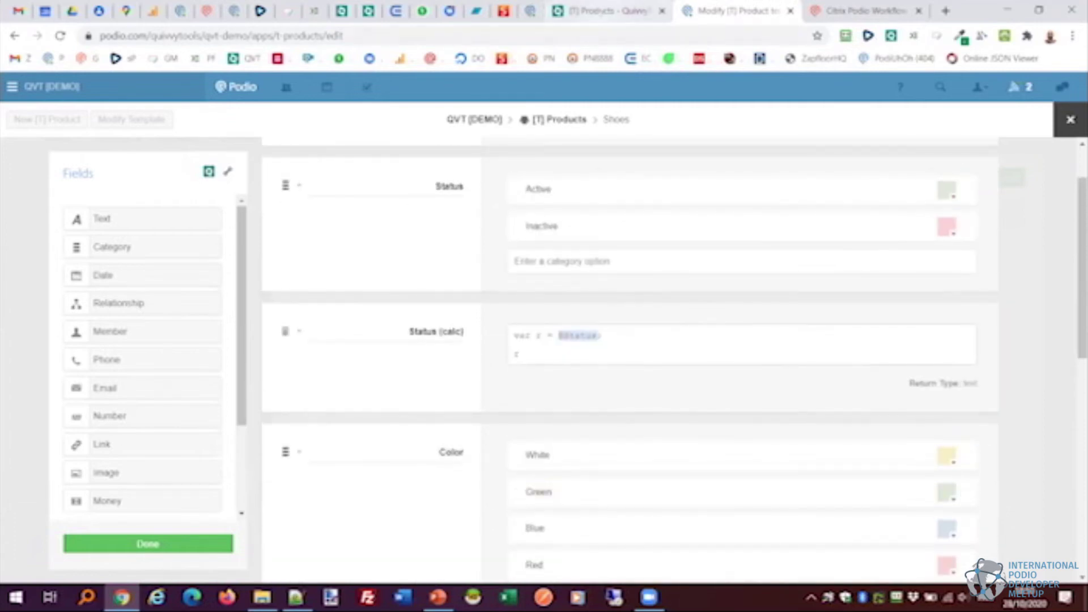
Review the QVT [DEMO] workspace's six-app summary, then return to the [T] Products template editor.
{"action": "left_click", "coordinate": [604, 11]}
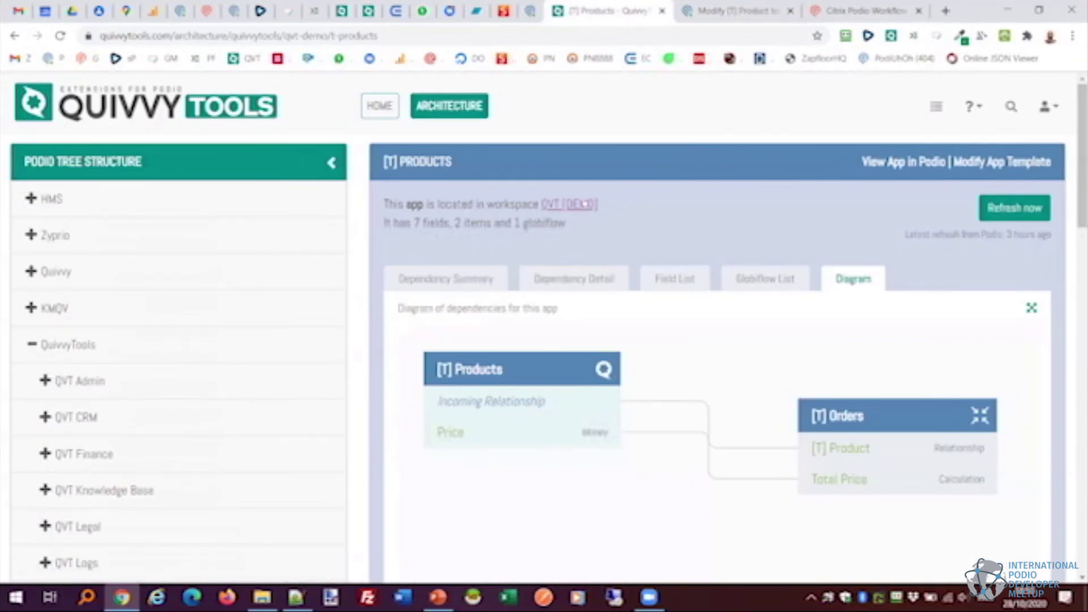
{"action": "left_click", "coordinate": [584, 204]}
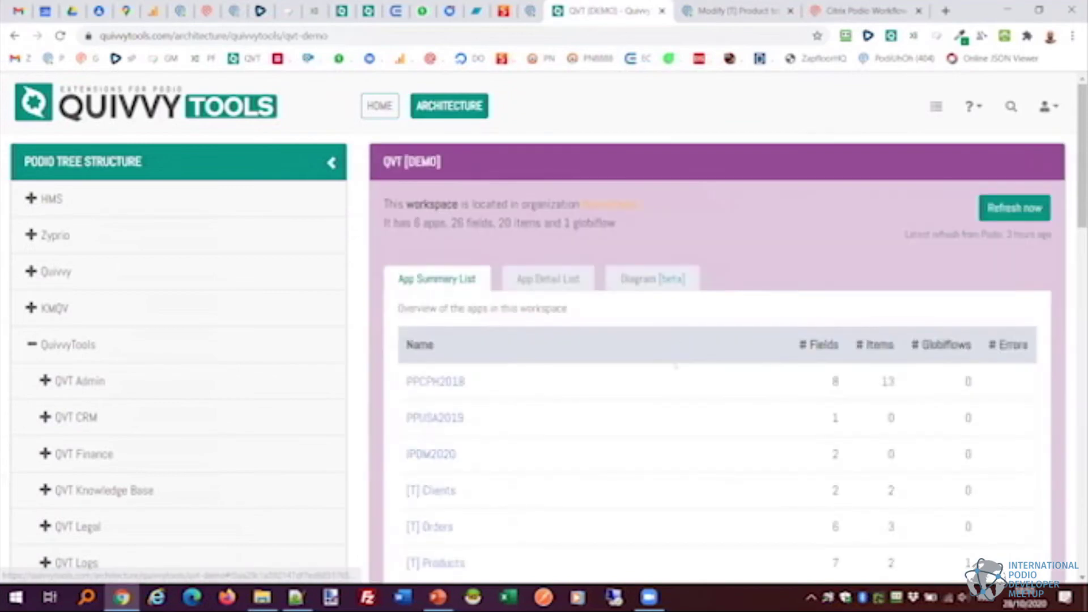
{"action": "scroll", "coordinate": [662, 401], "scroll_direction": "down", "scroll_amount": 4}
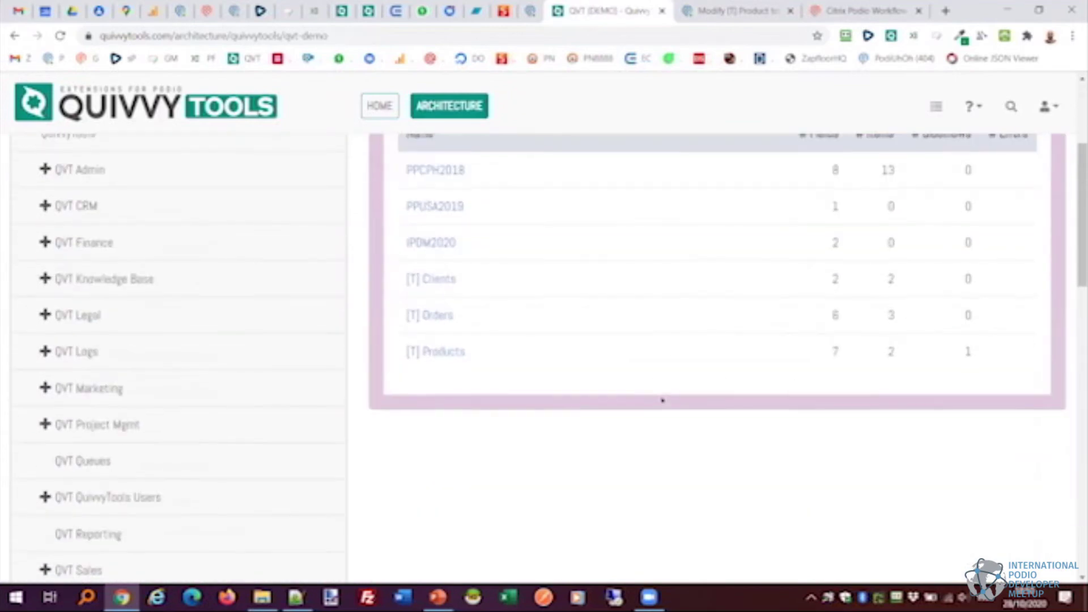
{"action": "scroll", "coordinate": [663, 401], "scroll_direction": "up", "scroll_amount": 4}
{"action": "scroll", "coordinate": [662, 400], "scroll_direction": "down", "scroll_amount": 3}
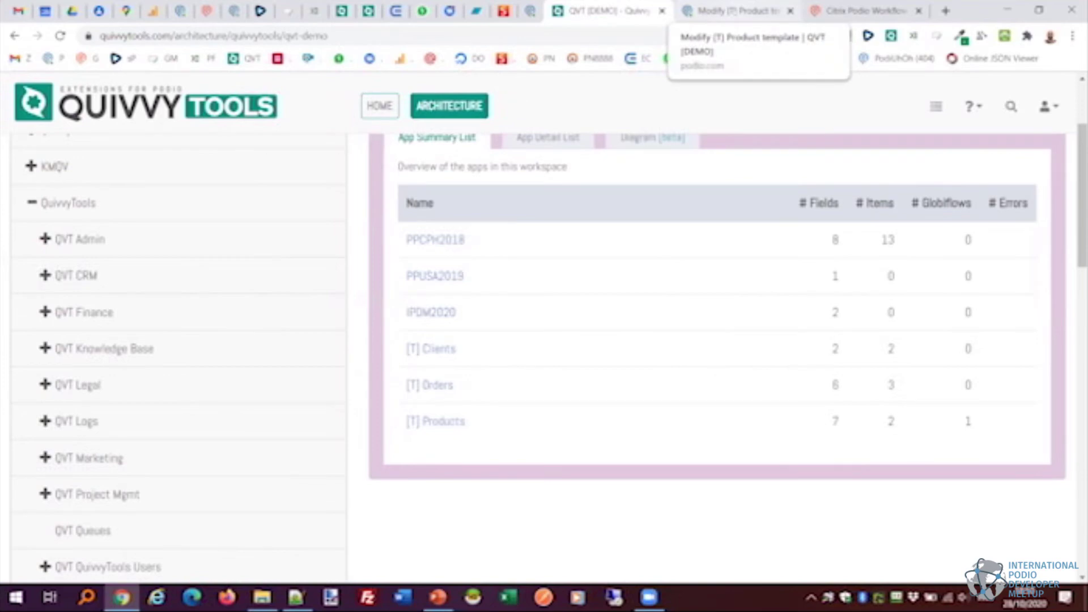
{"action": "left_click", "coordinate": [736, 10]}
{"action": "scroll", "coordinate": [648, 303], "scroll_direction": "down", "scroll_amount": 2}
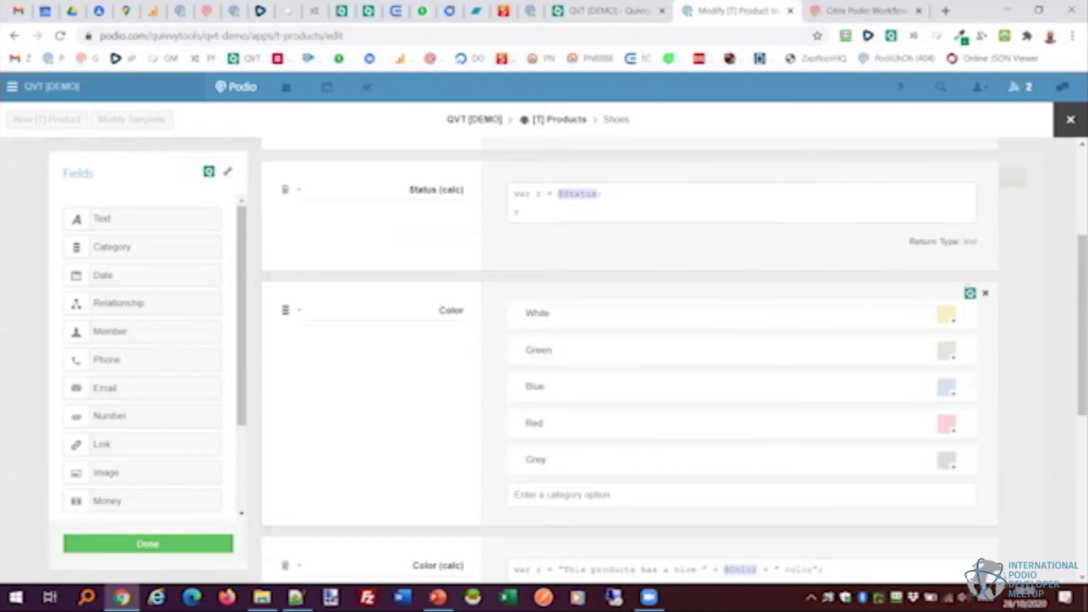
Delete the Color category field, also from existing items, and save the template.
{"action": "left_click", "coordinate": [985, 293]}
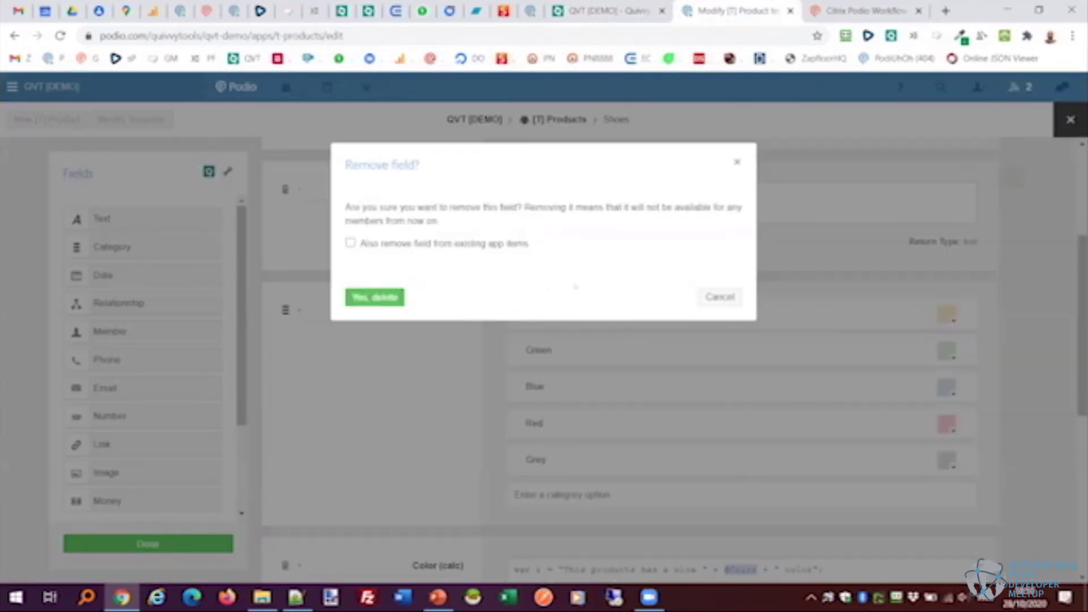
{"action": "left_click", "coordinate": [391, 245]}
{"action": "left_click", "coordinate": [375, 296]}
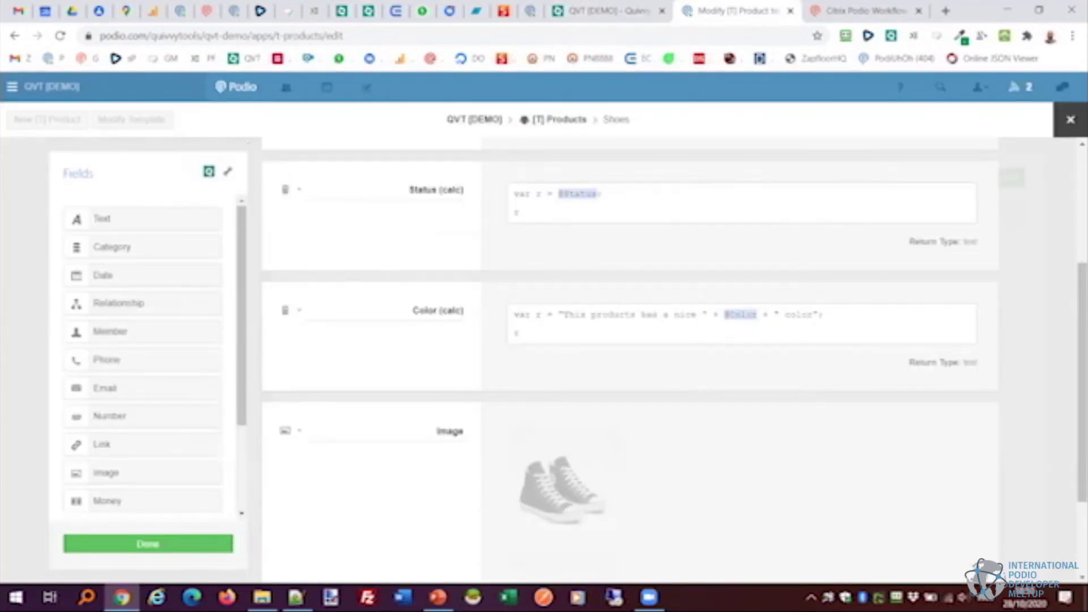
{"action": "left_click", "coordinate": [147, 544]}
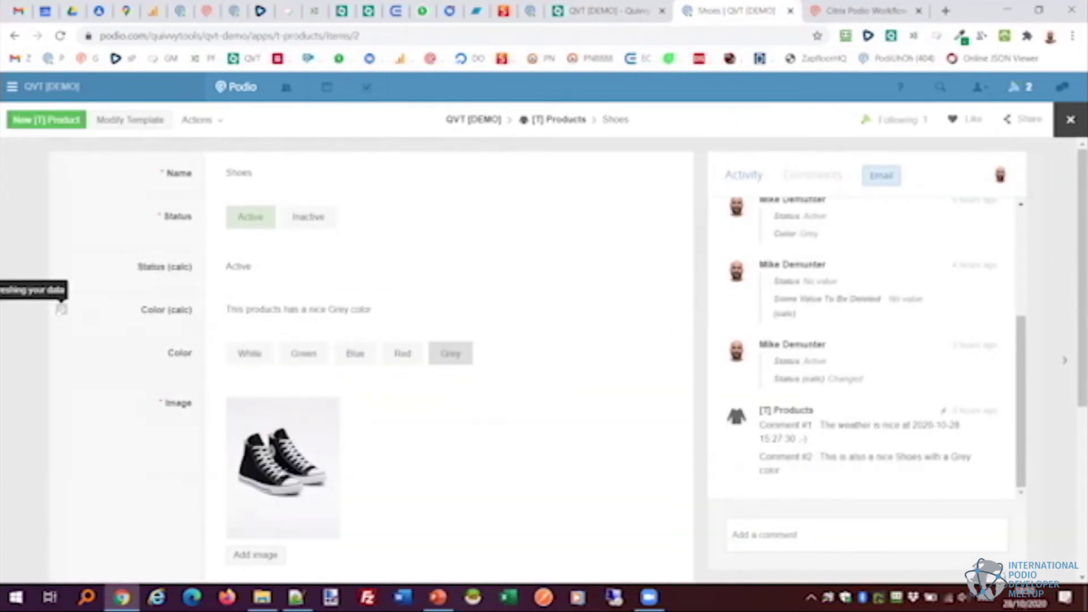
Reload the QVT [DEMO] workspace overview and open the [T] Products errors.
{"action": "left_click", "coordinate": [606, 10]}
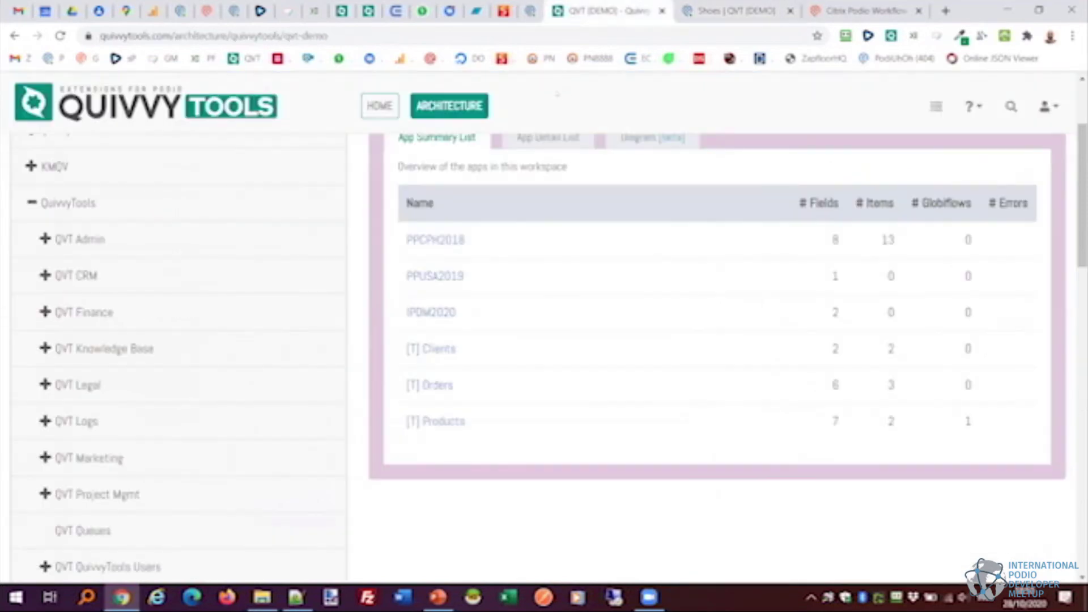
{"action": "right_click", "coordinate": [558, 94]}
{"action": "left_click", "coordinate": [607, 136]}
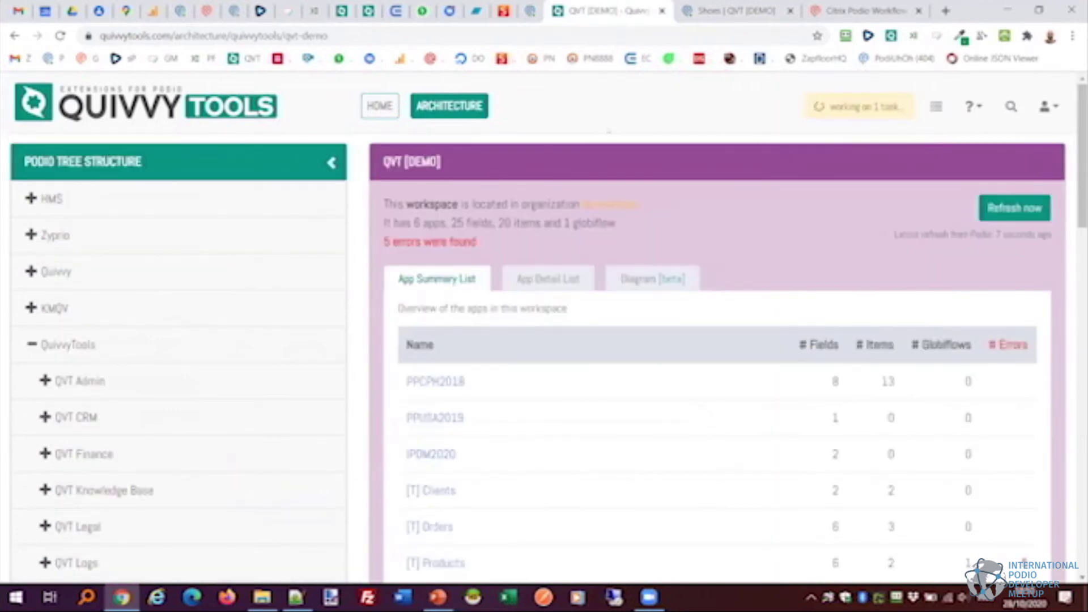
{"action": "scroll", "coordinate": [801, 240], "scroll_direction": "down", "scroll_amount": 4}
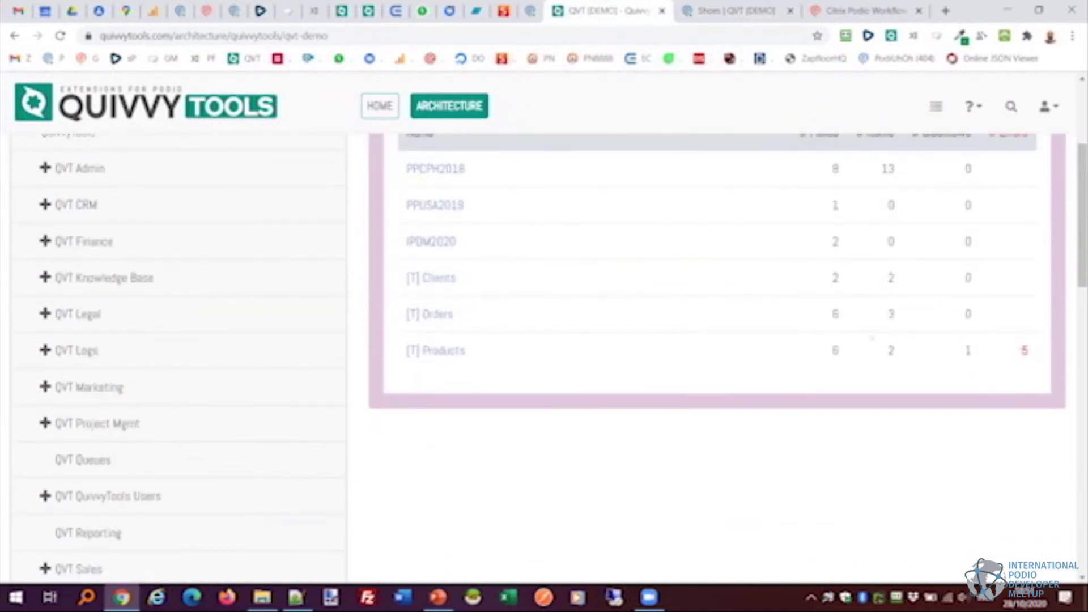
{"action": "scroll", "coordinate": [717, 357], "scroll_direction": "up", "scroll_amount": 3}
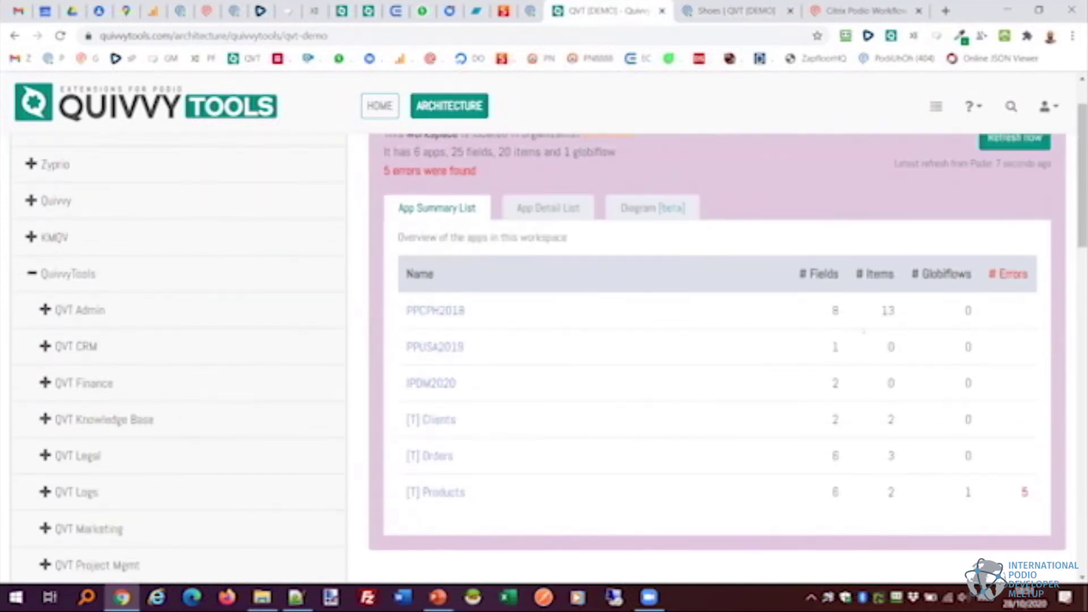
{"action": "scroll", "coordinate": [717, 357], "scroll_direction": "down", "scroll_amount": 3}
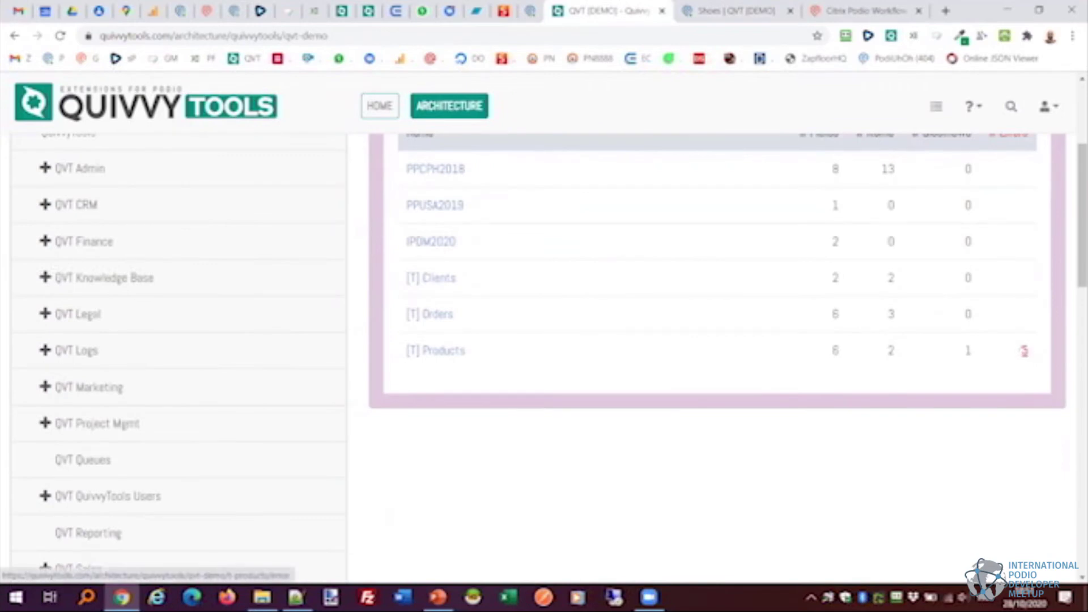
{"action": "left_click", "coordinate": [1025, 350]}
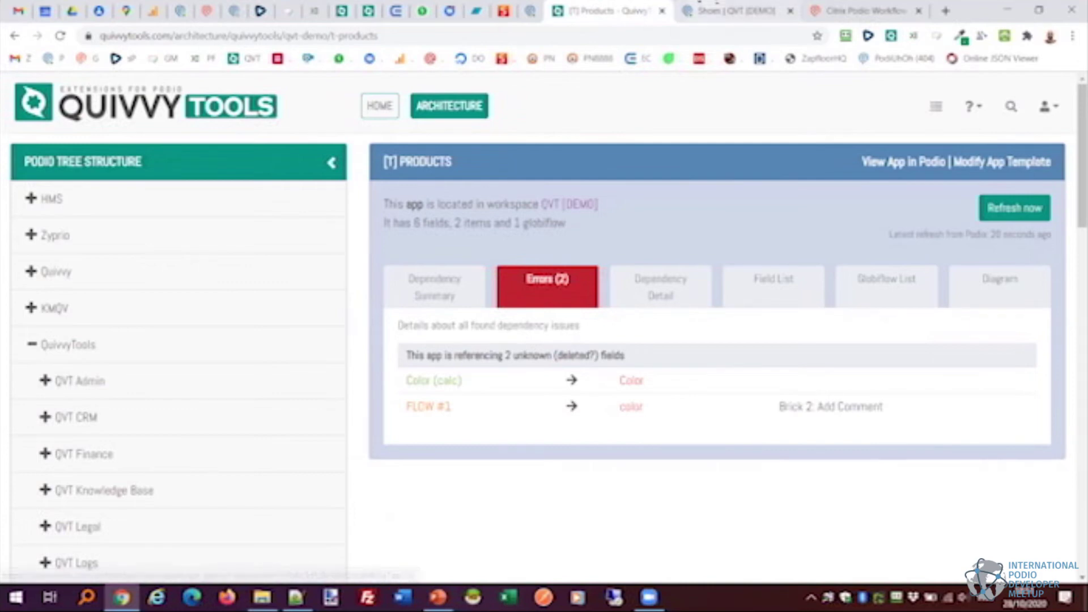
Edit the [T] Products template and show the QuivvyTools error info for Color (calc).
{"action": "left_click", "coordinate": [717, 6]}
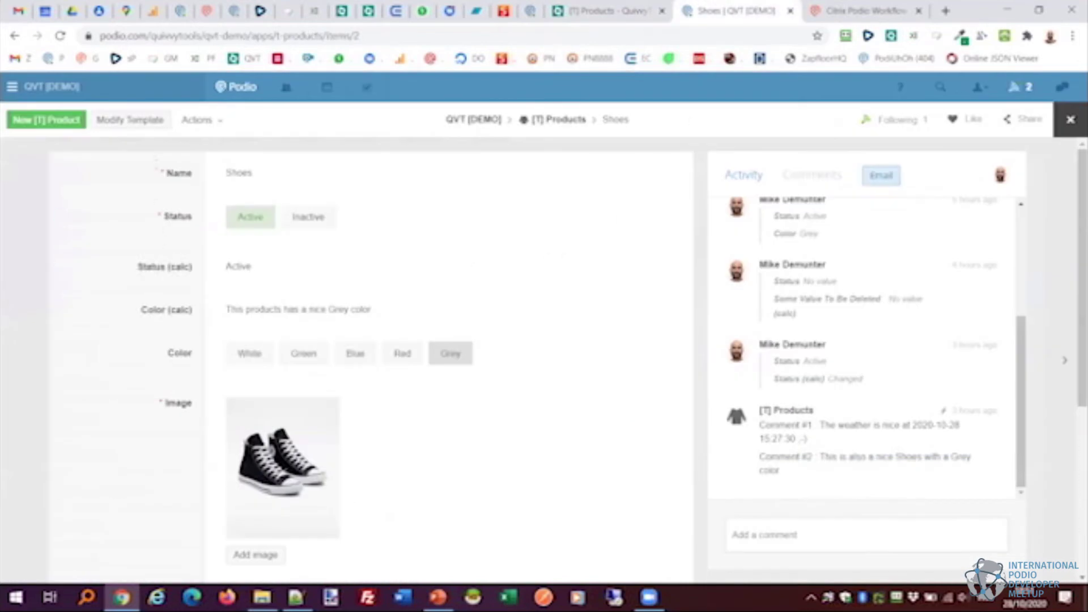
{"action": "left_click", "coordinate": [141, 120]}
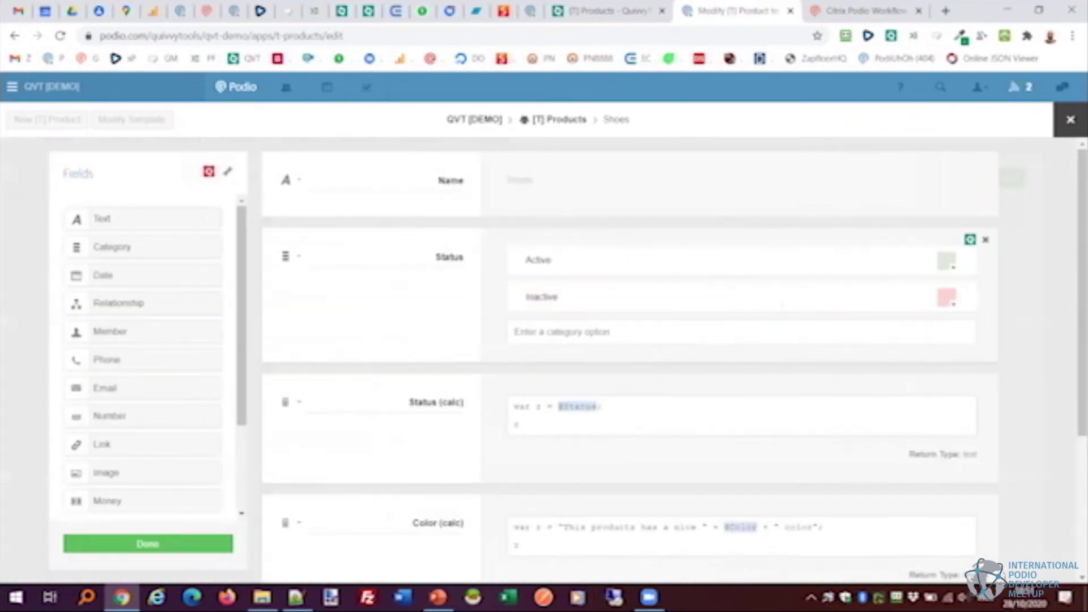
{"action": "scroll", "coordinate": [629, 340], "scroll_direction": "down", "scroll_amount": 4}
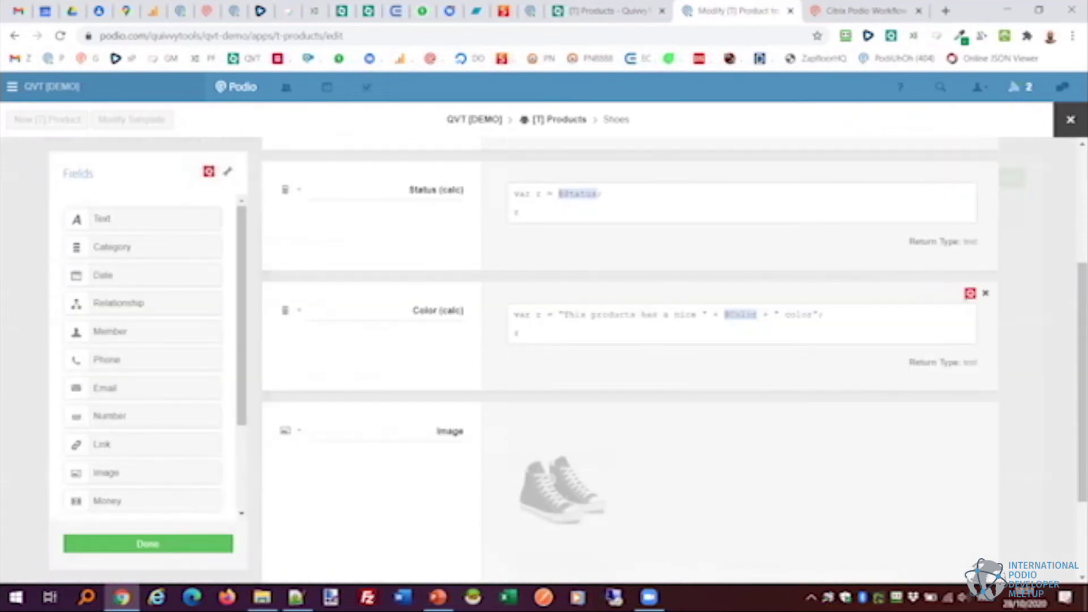
{"action": "left_click", "coordinate": [971, 293]}
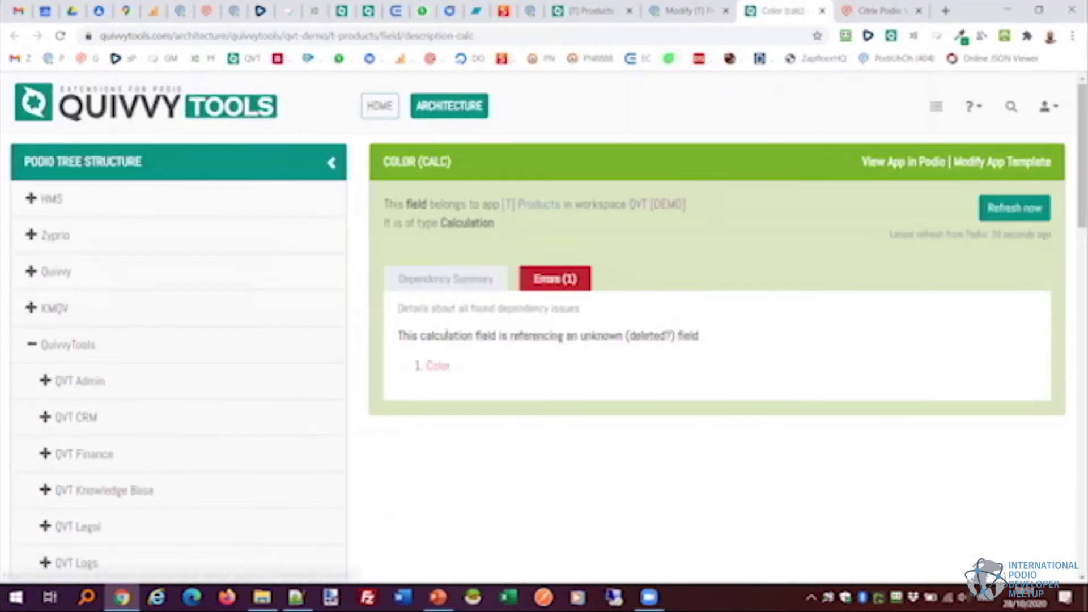
Review the unknown Color field error, then go back to the Podio template editor.
{"action": "left_click_drag", "start_coordinate": [420, 336], "coordinate": [679, 335]}
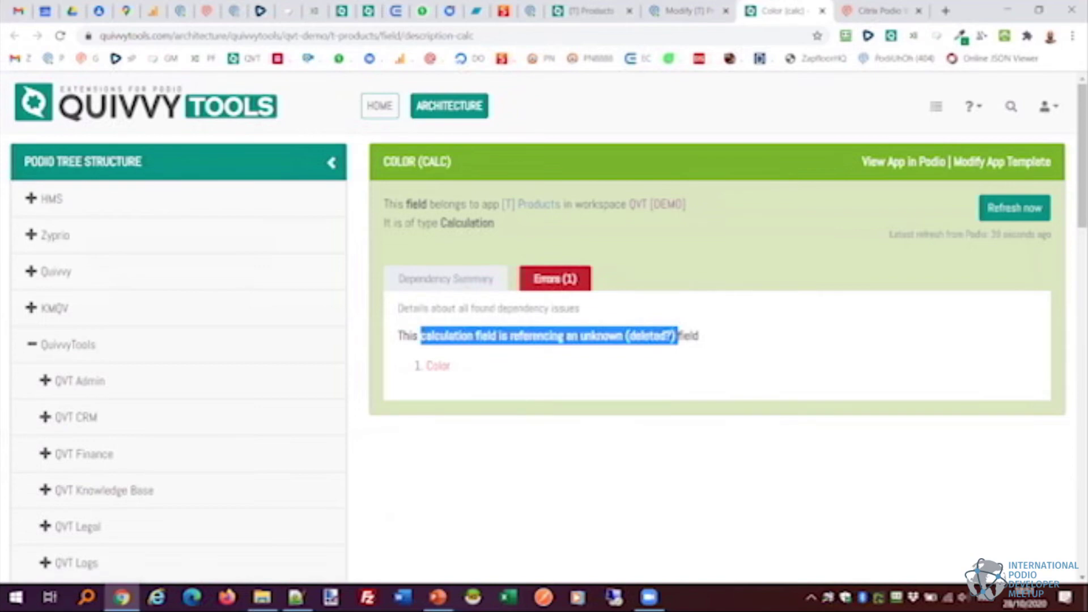
{"action": "left_click", "coordinate": [678, 335]}
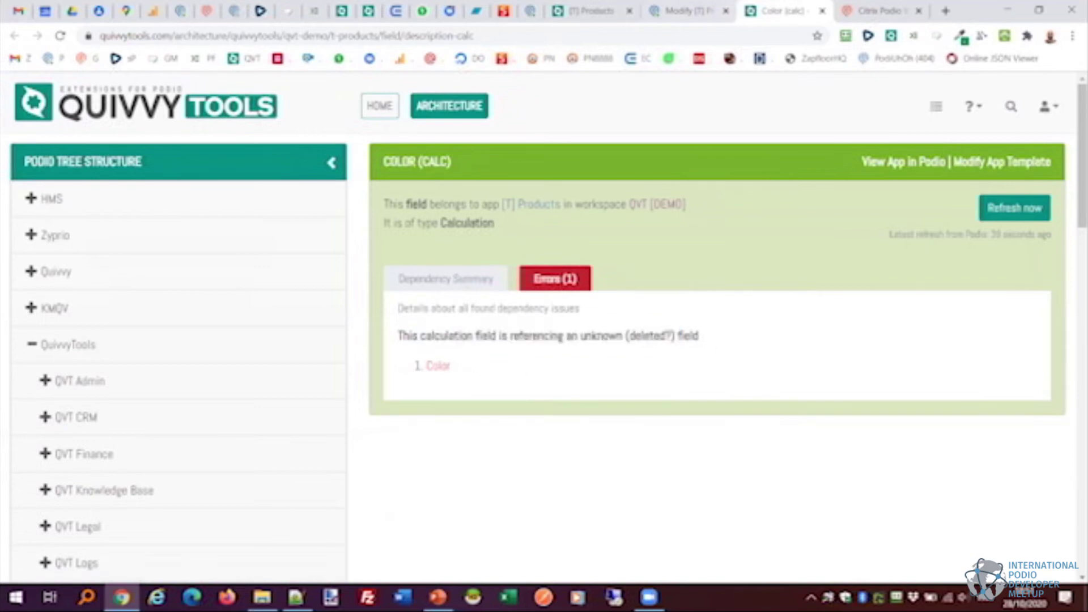
{"action": "left_click", "coordinate": [686, 10]}
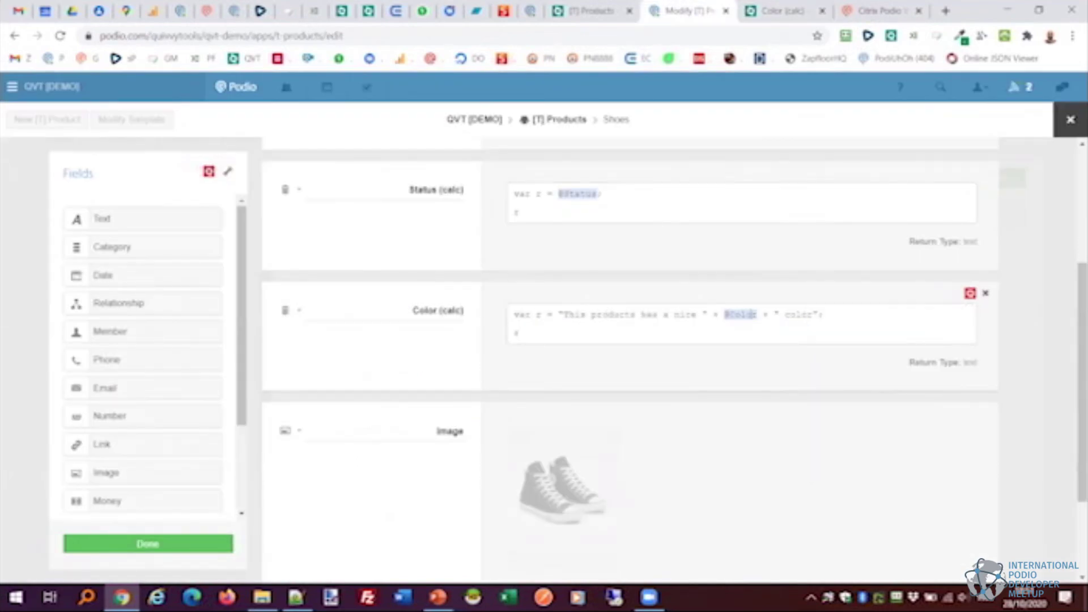
{"action": "left_click_drag", "start_coordinate": [757, 315], "coordinate": [724, 314]}
{"action": "type", "text": "\""}
{"action": "key", "text": "BackSpace"}
{"action": "type", "text": "@"}
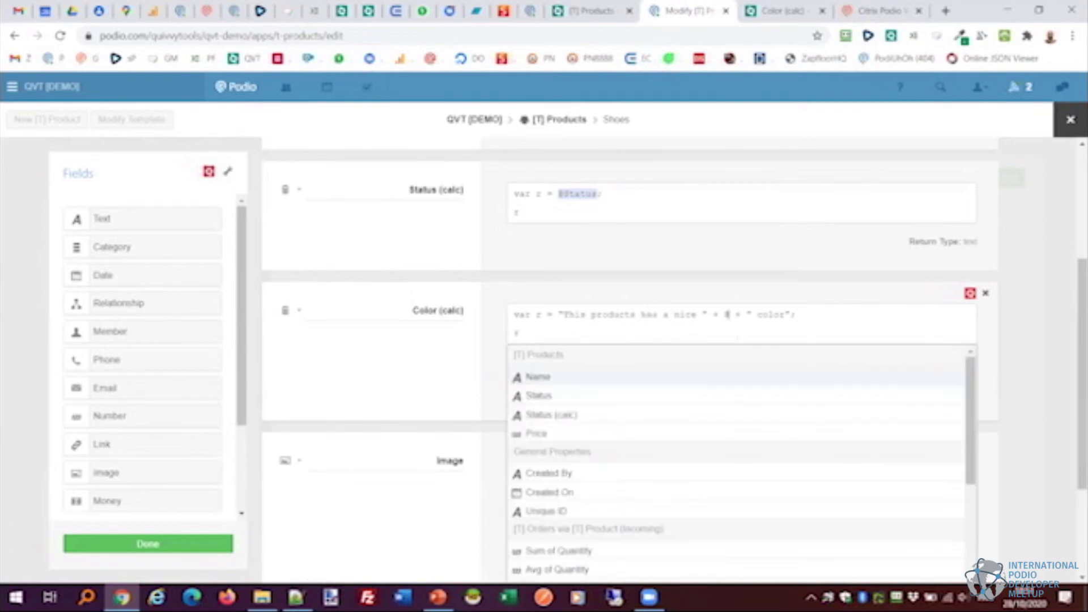
{"action": "type", "text": "uni"}
{"action": "key", "text": "Return"}
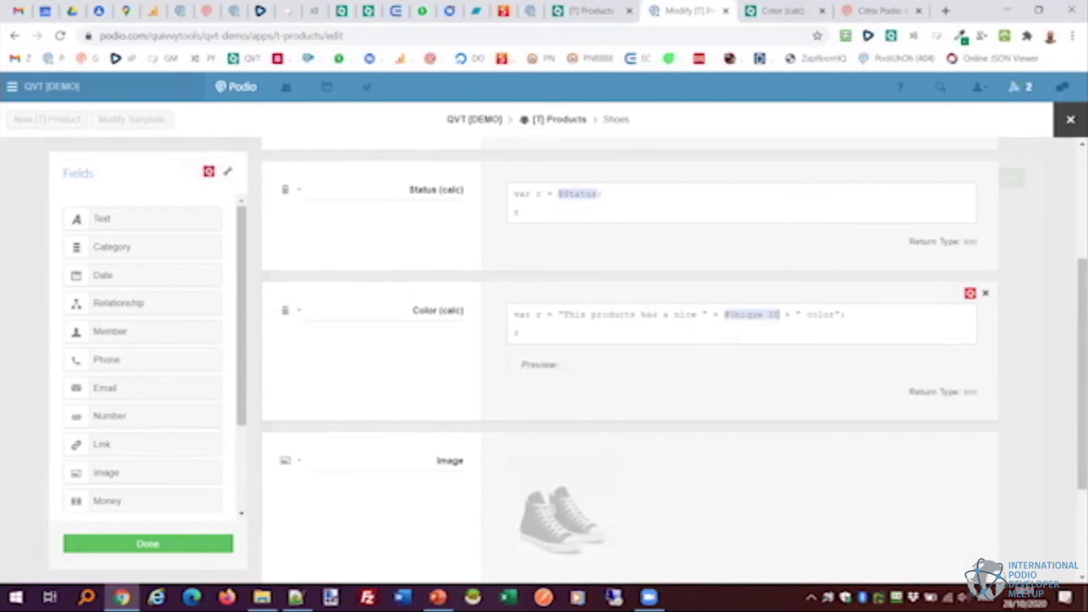
{"action": "scroll", "coordinate": [386, 336], "scroll_direction": "down", "scroll_amount": 3}
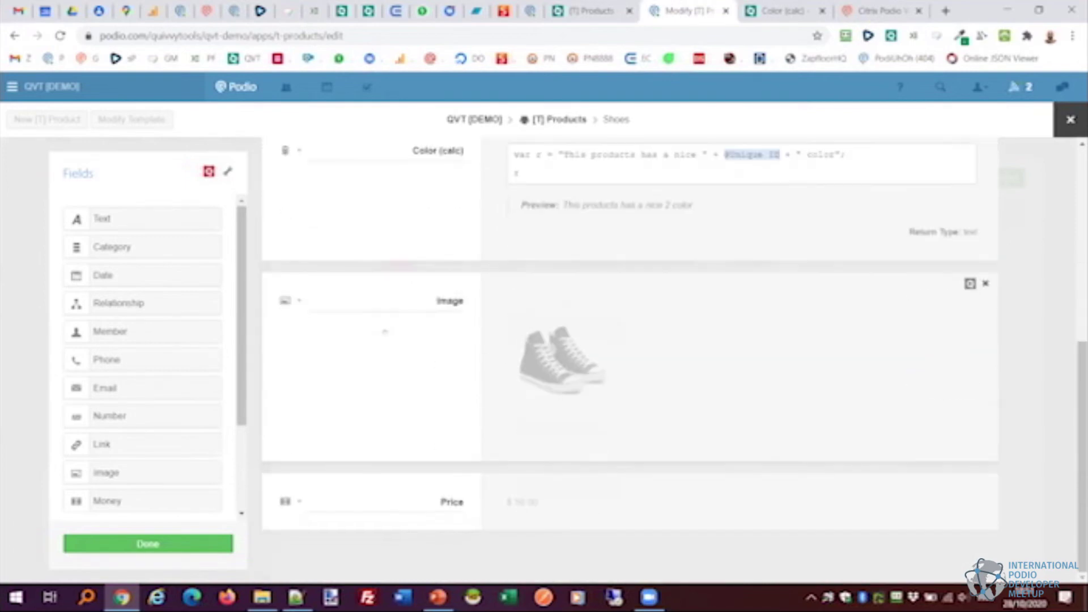
{"action": "scroll", "coordinate": [143, 357], "scroll_direction": "down", "scroll_amount": 2}
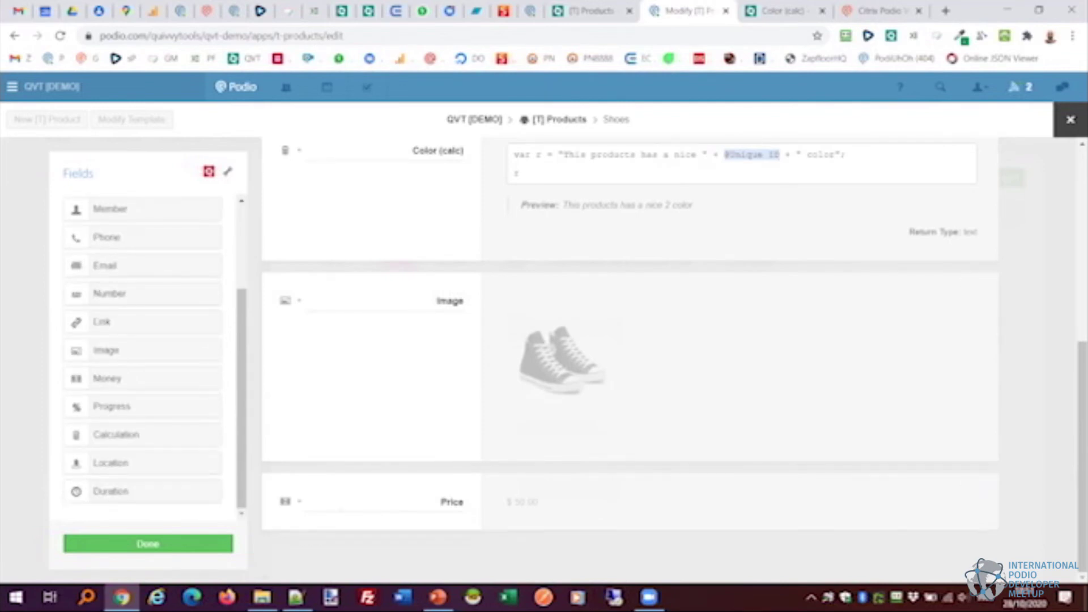
{"action": "left_click", "coordinate": [148, 544]}
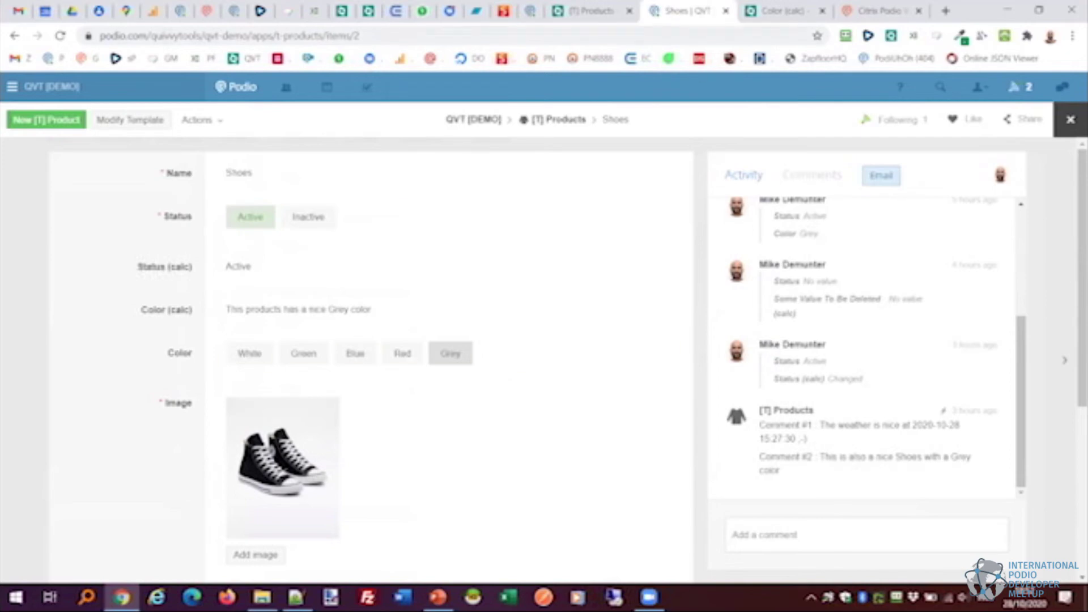
Reload the Color (calc) field page, check the Shoes item, and confirm the error is gone.
{"action": "key", "text": "ctrl+Tab"}
{"action": "right_click", "coordinate": [635, 247]}
{"action": "left_click", "coordinate": [675, 290]}
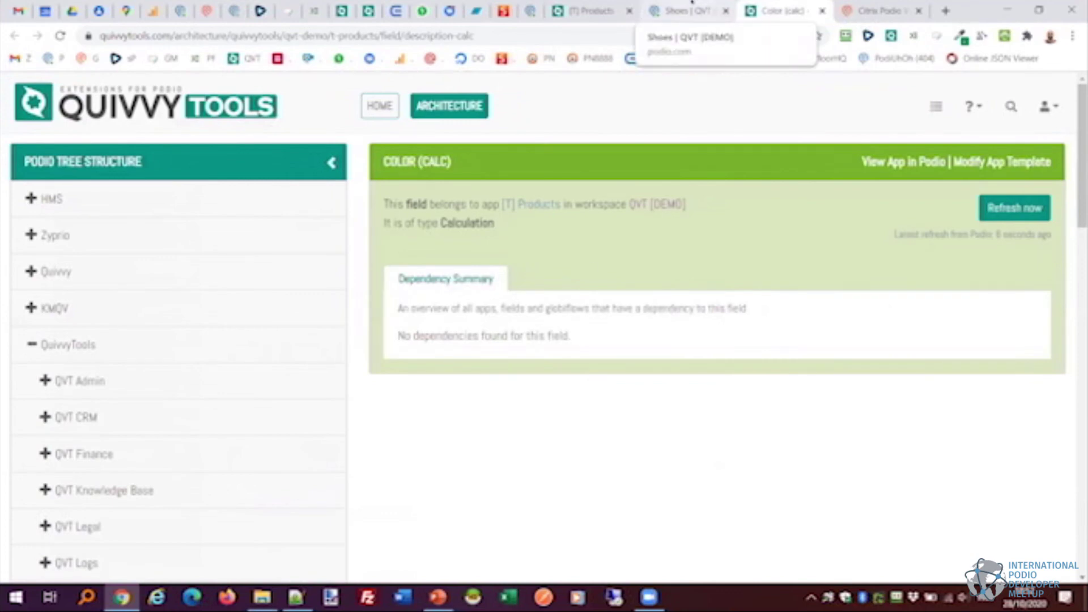
{"action": "left_click", "coordinate": [692, 3]}
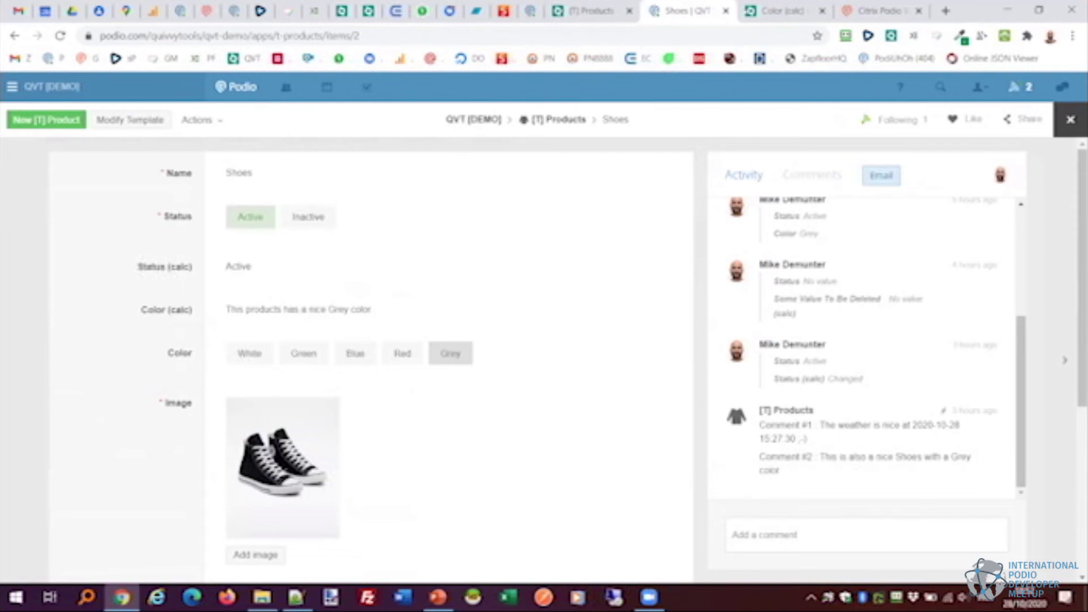
{"action": "left_click", "coordinate": [782, 8]}
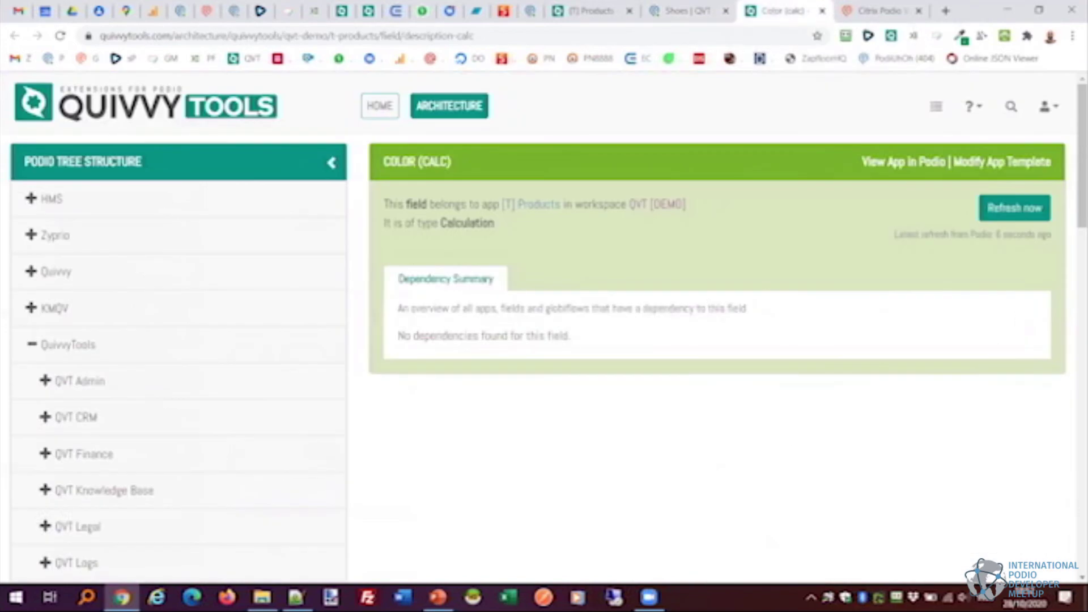
Search QuivvyTools for the app ID 25345254.
{"action": "left_click", "coordinate": [1003, 110]}
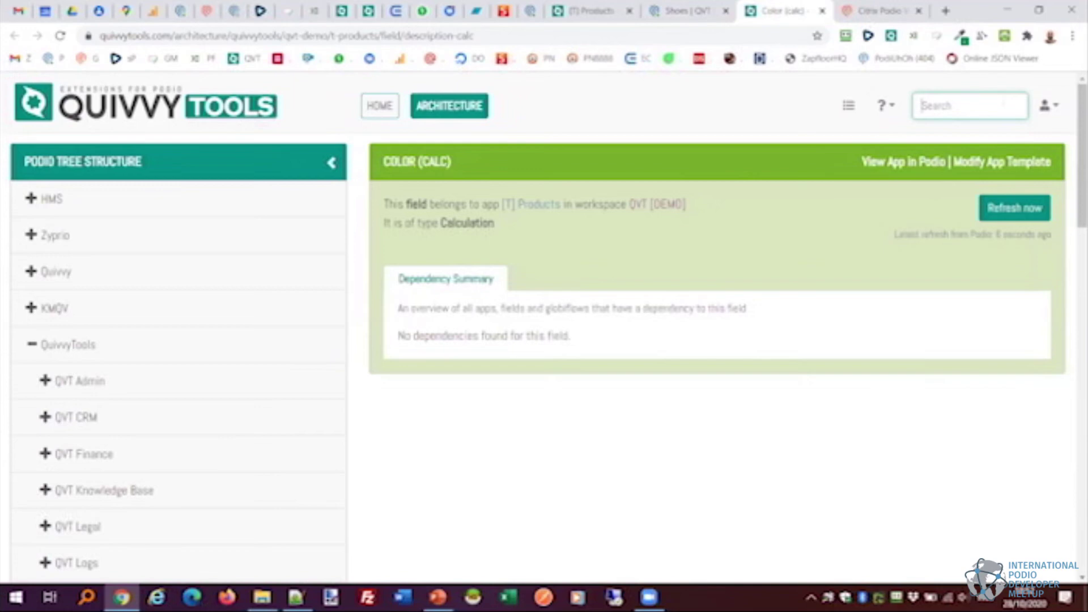
{"action": "type", "text": "25345254"}
{"action": "key", "text": "Return"}
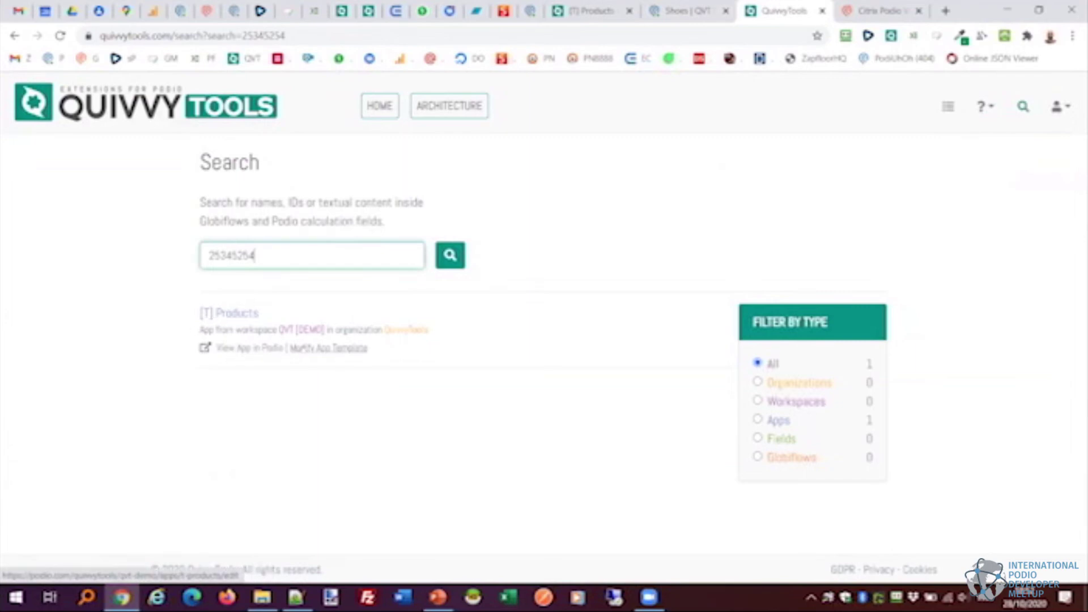
Search for 215314439 instead, revealing the Name text field of [T] Products.
{"action": "key", "text": "ctrl+a"}
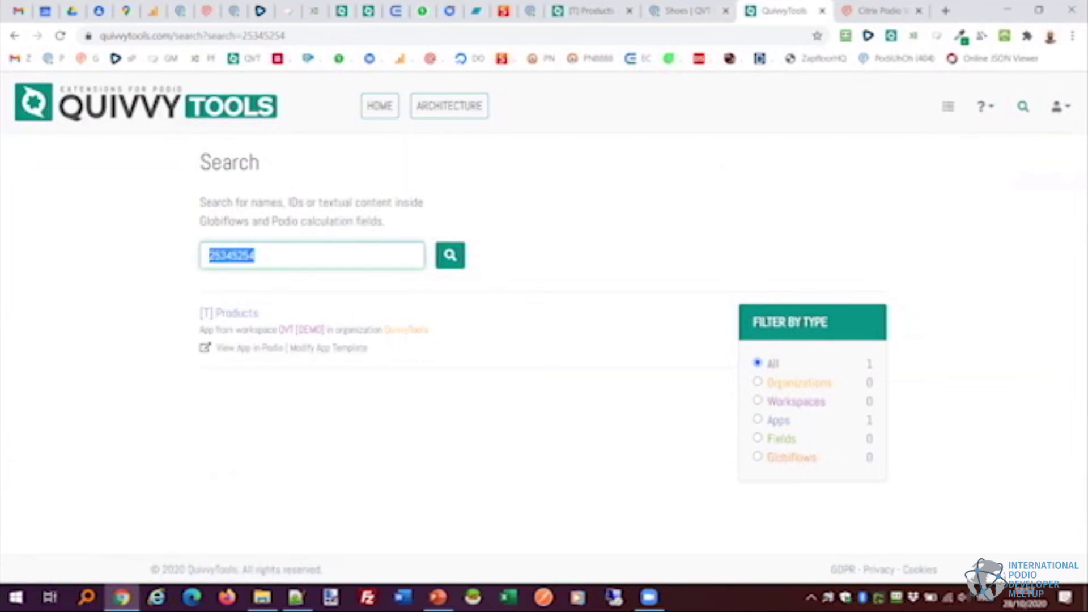
{"action": "type", "text": "21"}
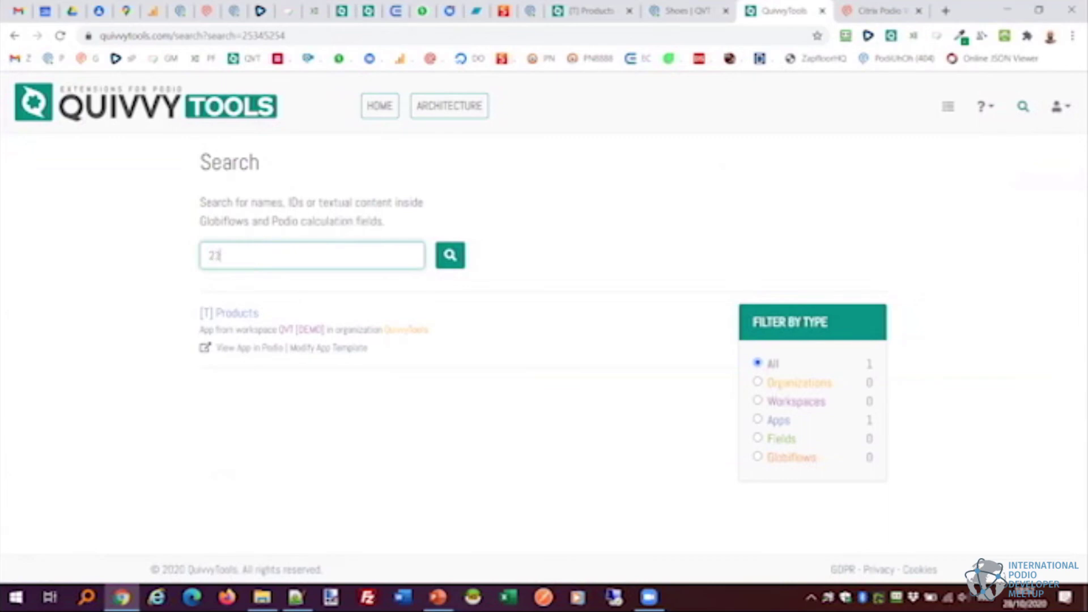
{"action": "type", "text": "5314439"}
{"action": "left_click", "coordinate": [438, 250]}
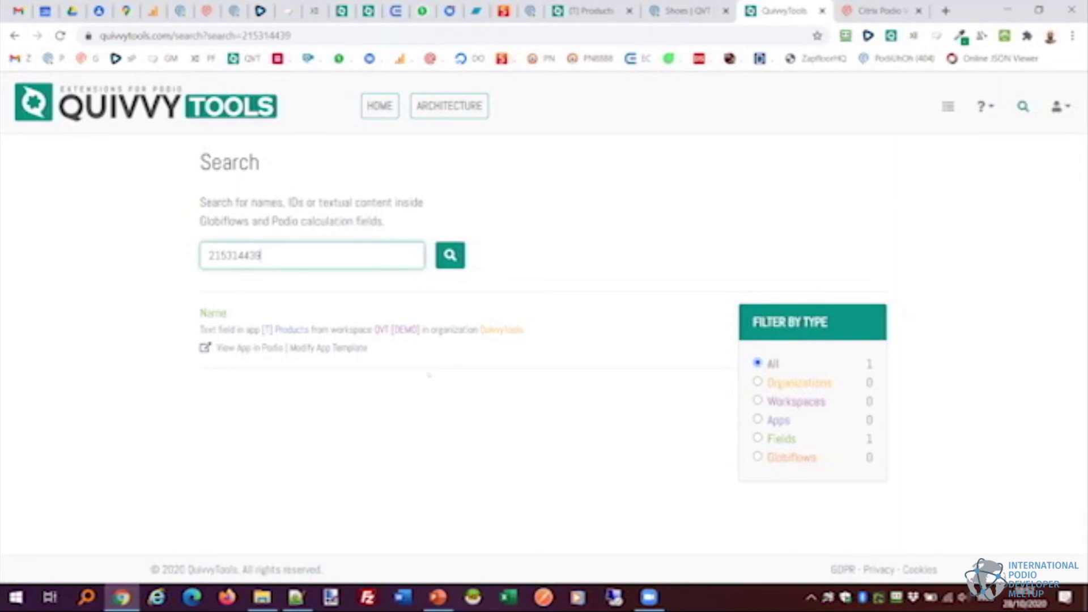
Search for 'weather' and open the matching FLOW #1 in Globiflow.
{"action": "left_click_drag", "start_coordinate": [262, 256], "coordinate": [221, 276]}
{"action": "type", "text": "weather"}
{"action": "key", "text": "Return"}
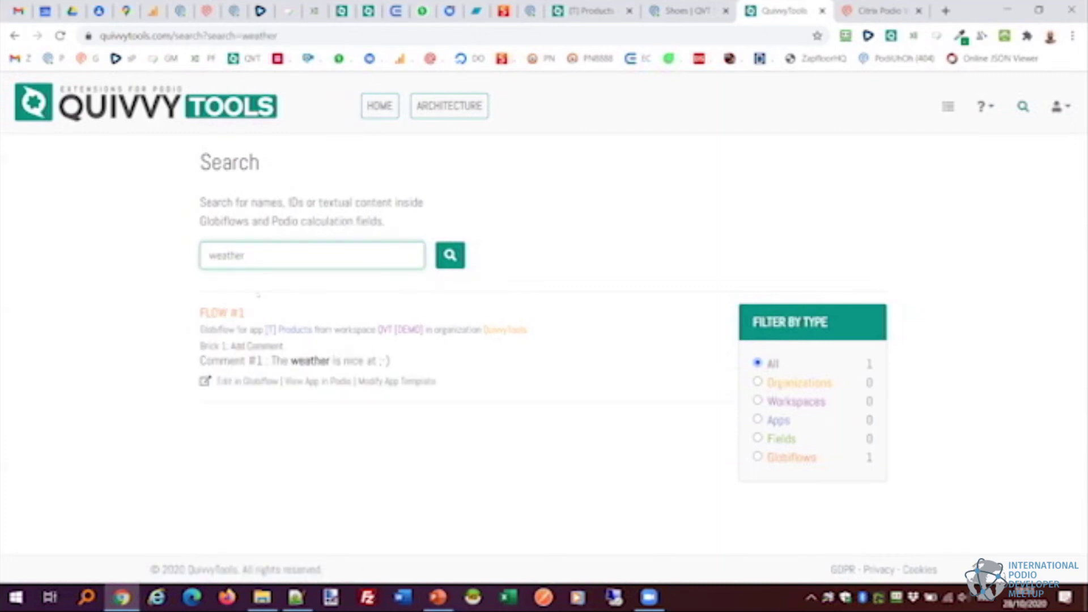
{"action": "left_click", "coordinate": [247, 381]}
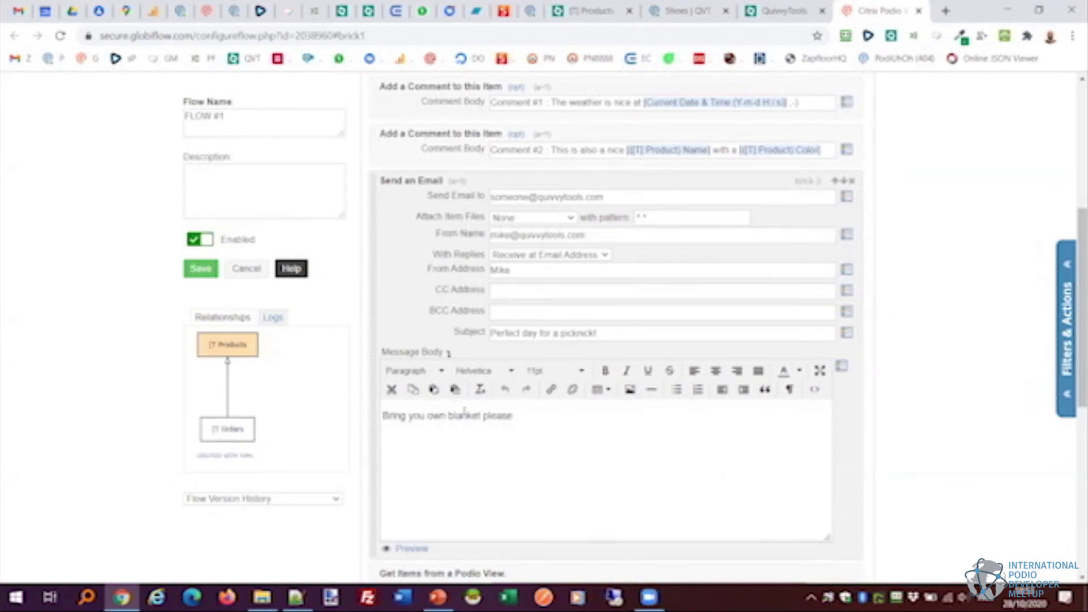
Highlight 'weather' in Comment Body #1 and compare it with the Brick 1 search result.
{"action": "scroll", "coordinate": [618, 317], "scroll_direction": "up", "scroll_amount": 3}
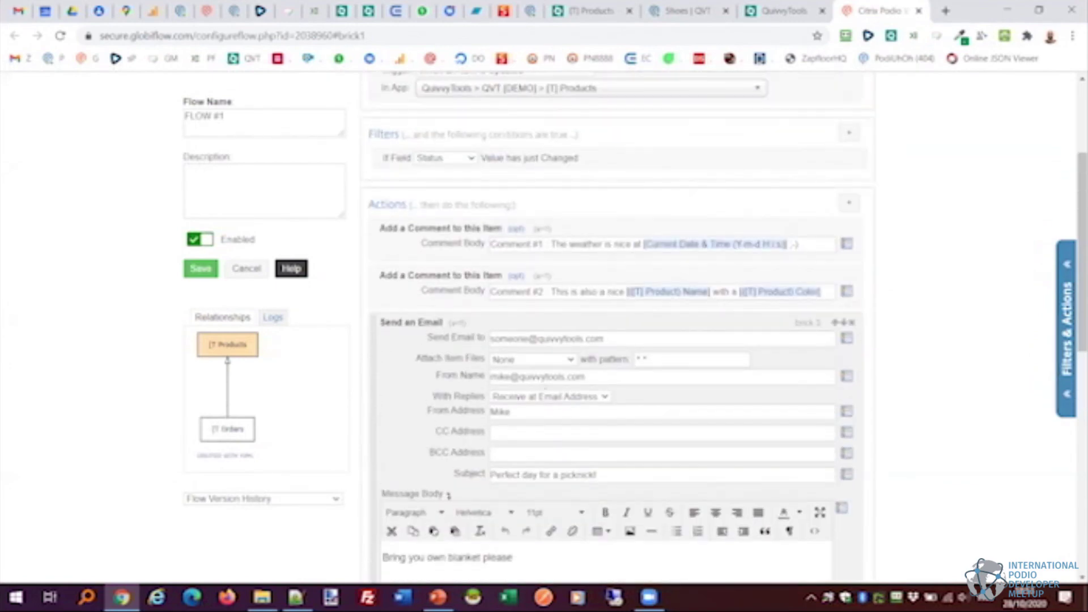
{"action": "double_click", "coordinate": [587, 244]}
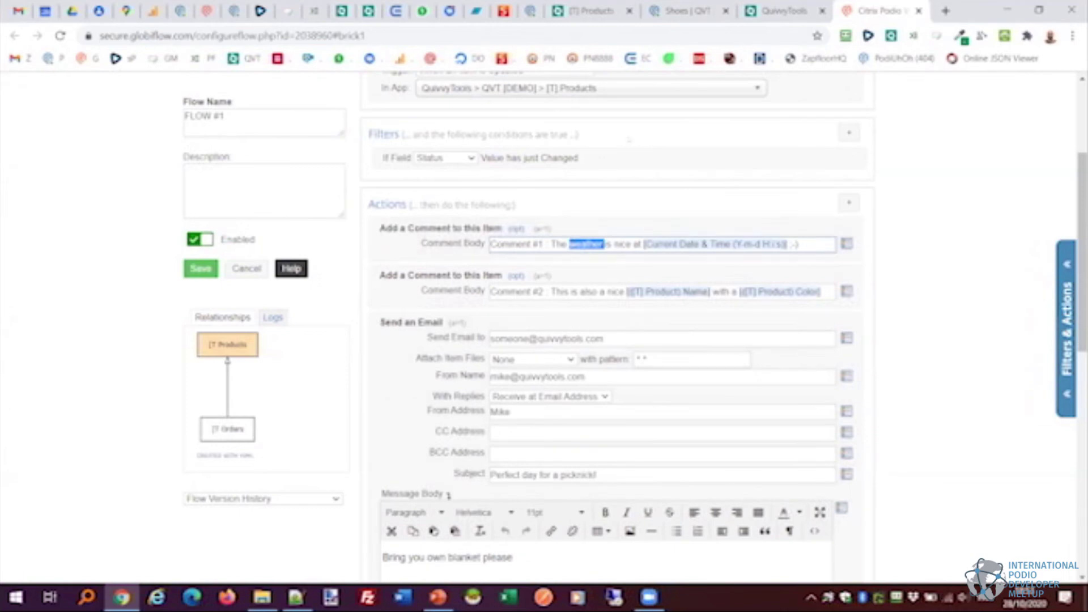
{"action": "key", "text": "ctrl+shift+Tab"}
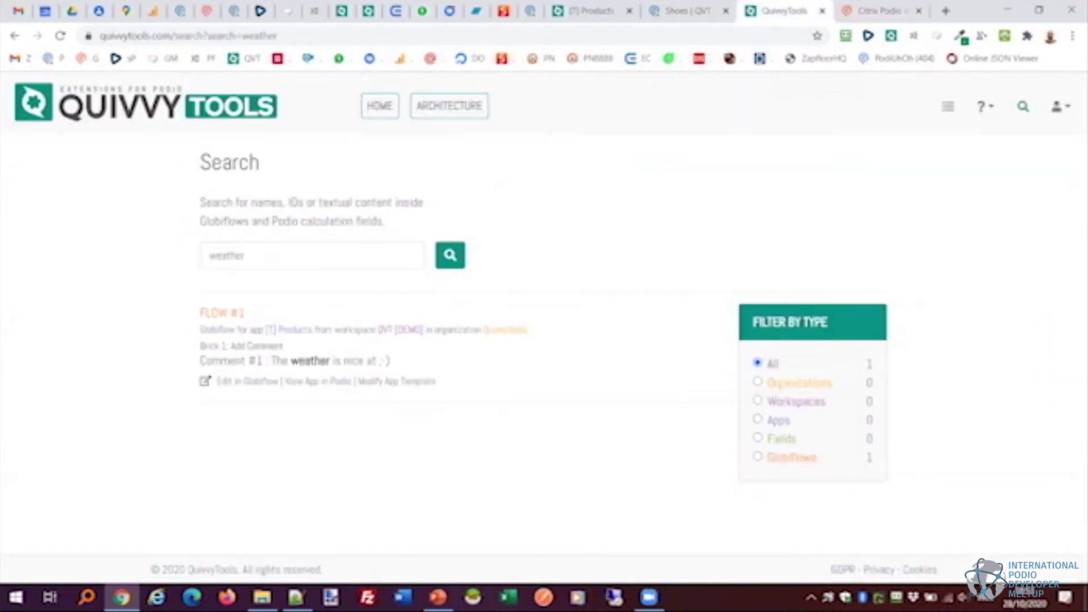
{"action": "double_click", "coordinate": [210, 346]}
{"action": "key", "text": "ctrl+Tab"}
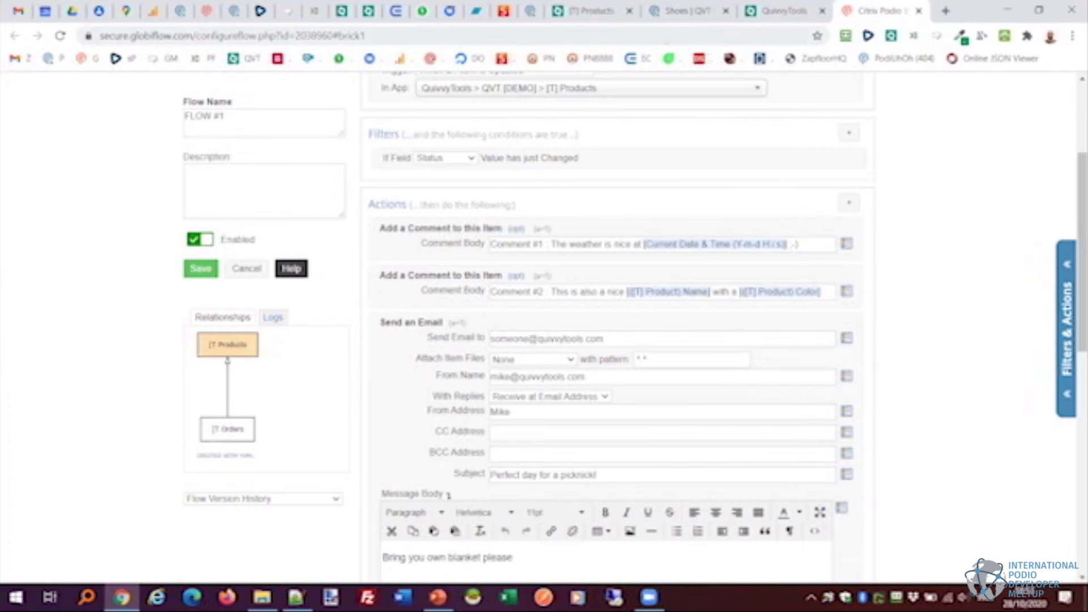
{"action": "left_click", "coordinate": [771, 5]}
Search for an e-mail address and open the matching FLOW #1 in Globiflow.
{"action": "double_click", "coordinate": [273, 250]}
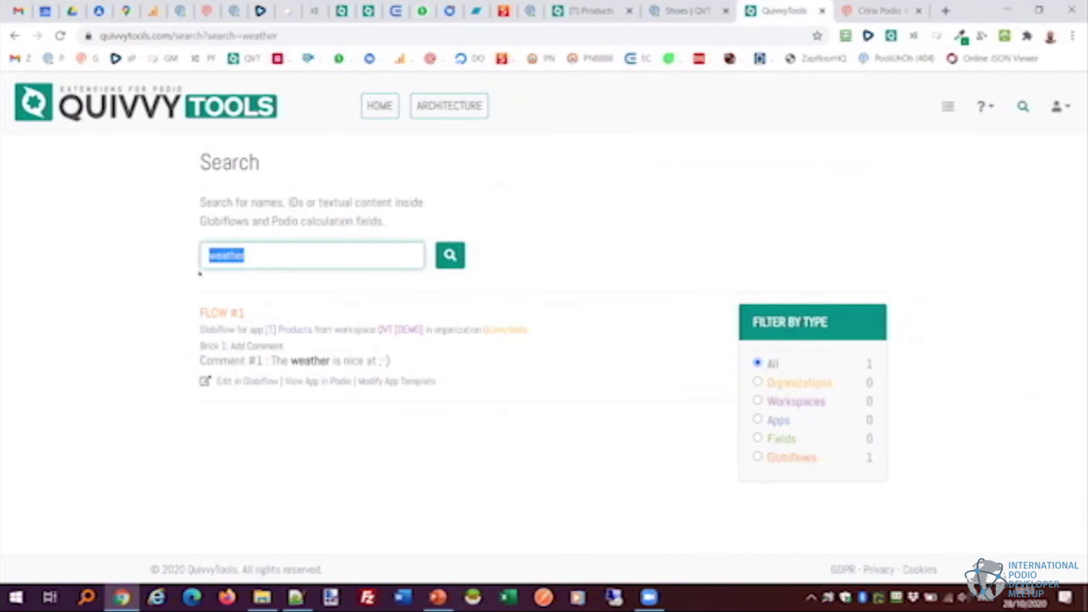
{"action": "key", "text": "BackSpace"}
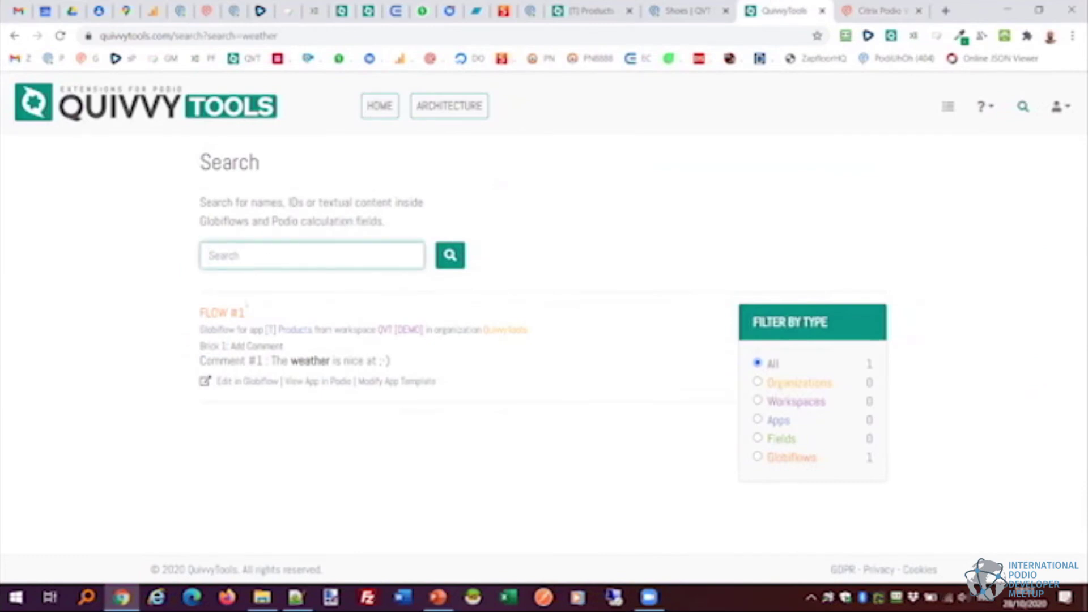
{"action": "key", "text": "Return"}
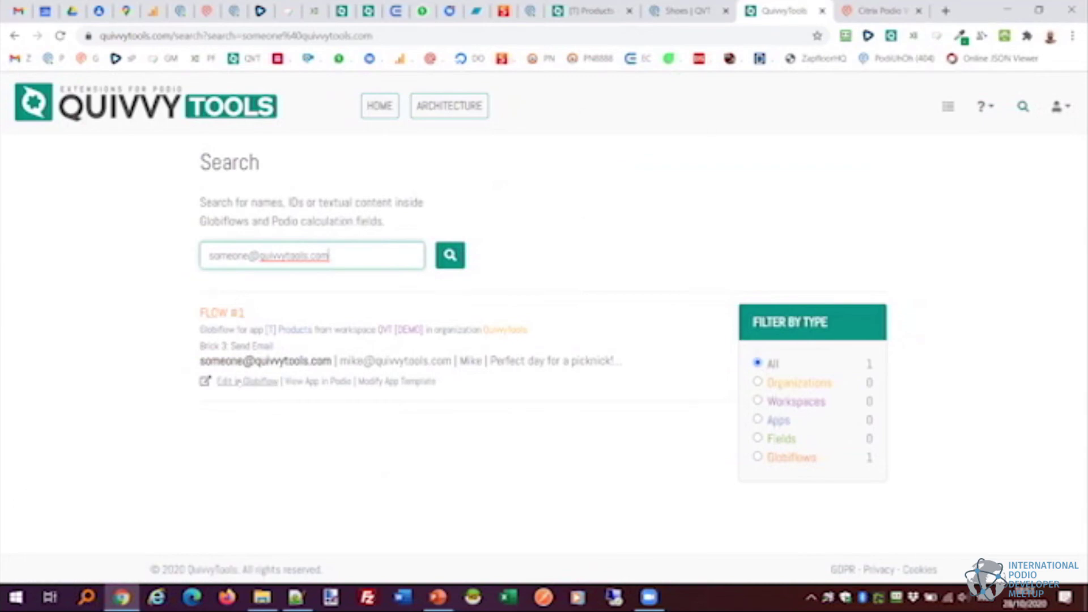
{"action": "left_click", "coordinate": [244, 381]}
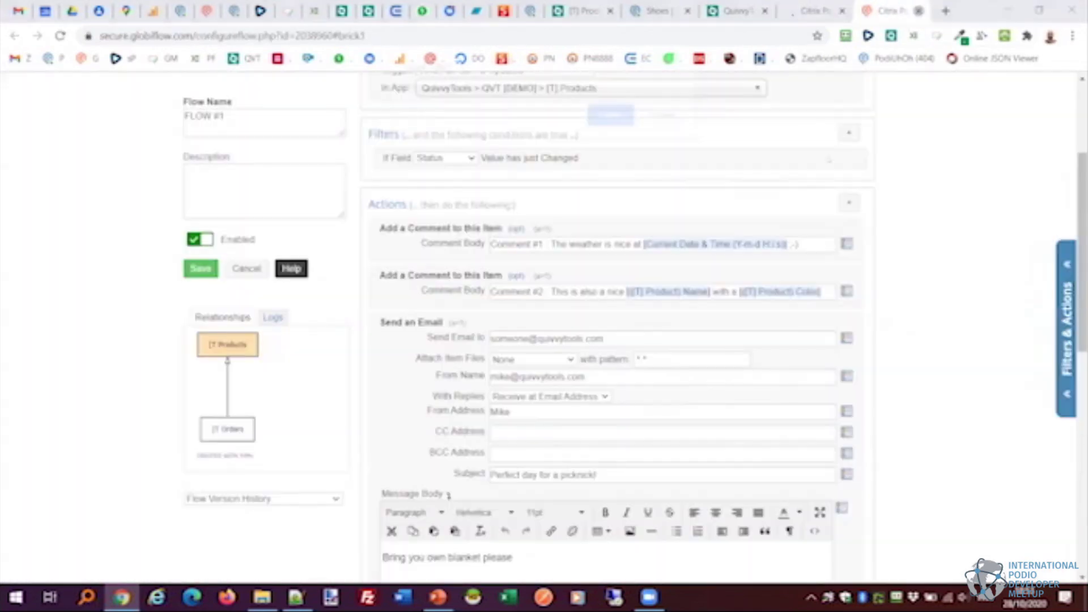
Highlight the sender address in the Send an Email brick, then select QuivvyTools' search term.
{"action": "key", "text": "Return"}
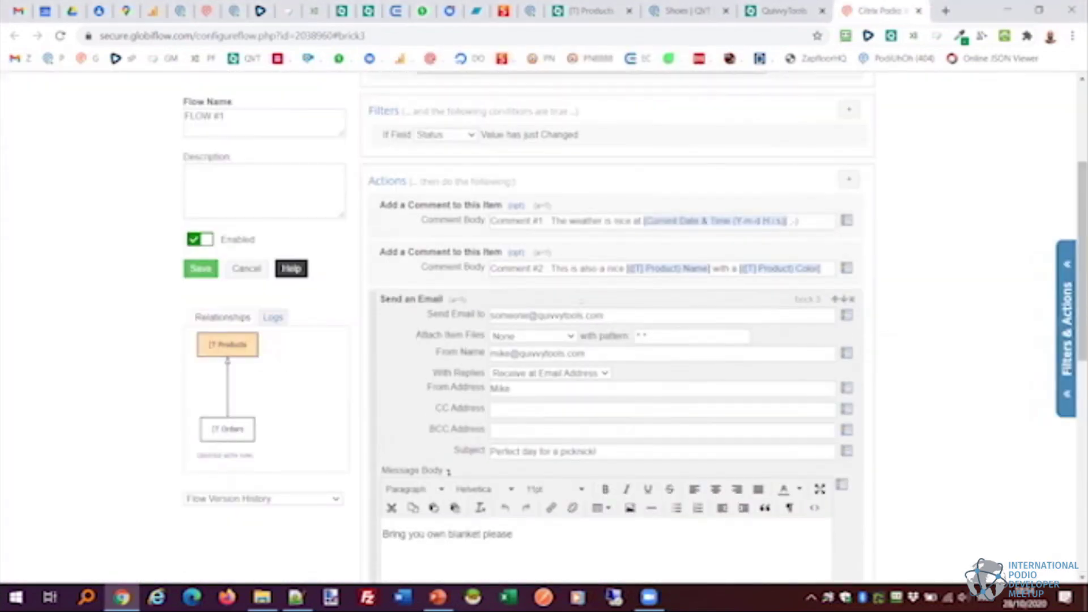
{"action": "triple_click", "coordinate": [500, 272]}
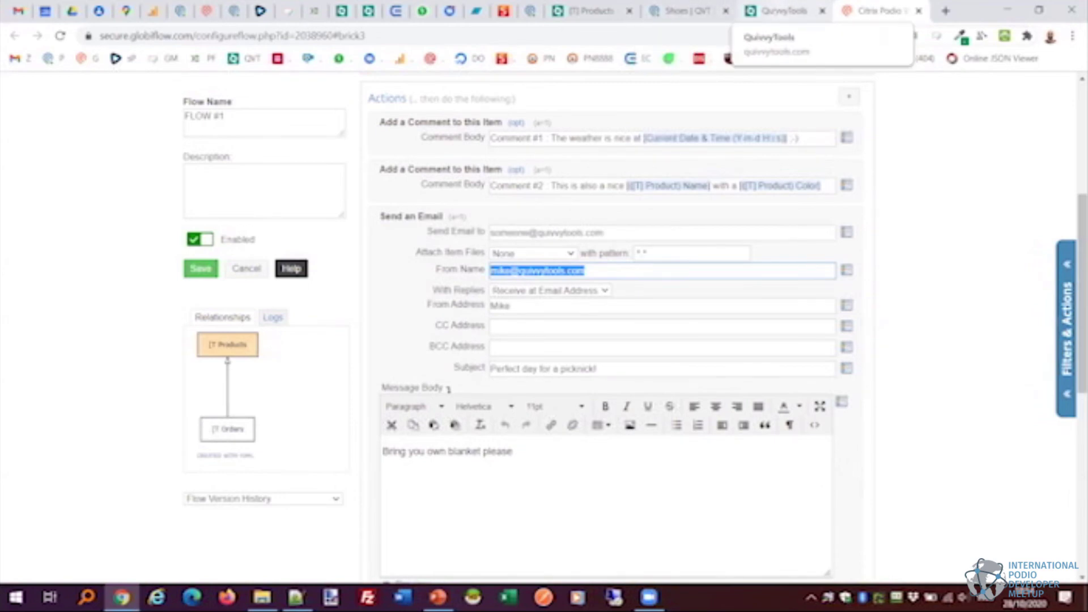
{"action": "left_click", "coordinate": [783, 11]}
{"action": "left_click_drag", "start_coordinate": [332, 256], "coordinate": [174, 249]}
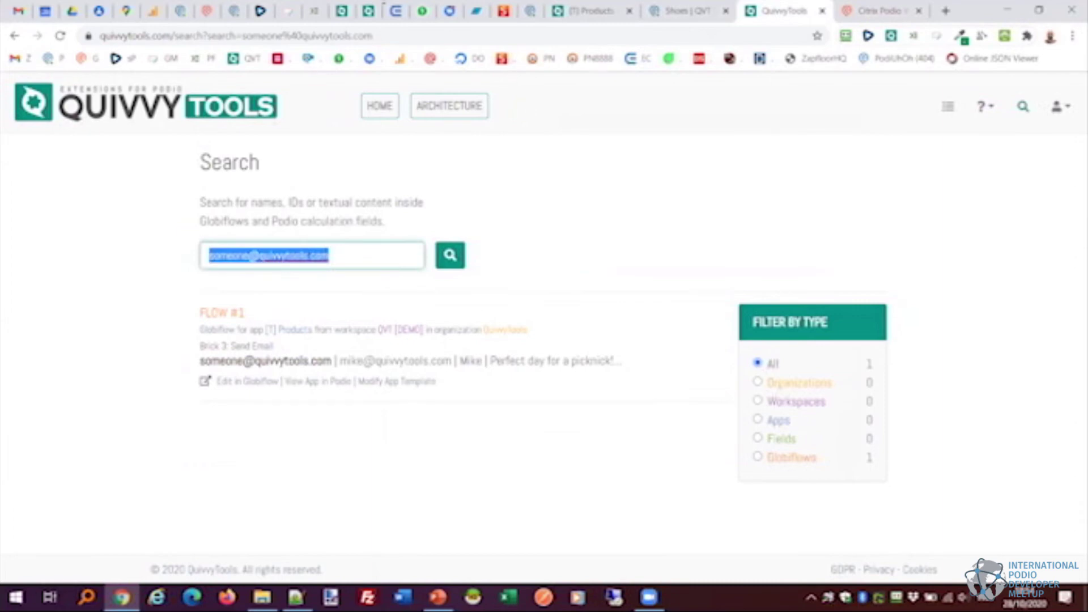
Check the [T] Products view in Podio, then search 'weird view' and open FLOW #1's overview.
{"action": "left_click", "coordinate": [680, 10]}
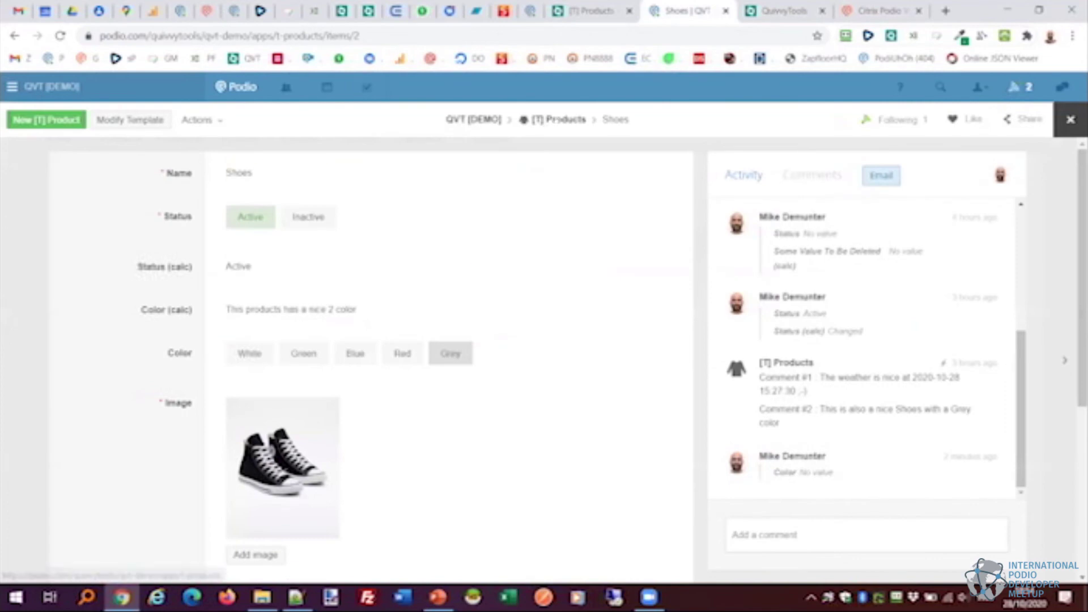
{"action": "left_click", "coordinate": [554, 120]}
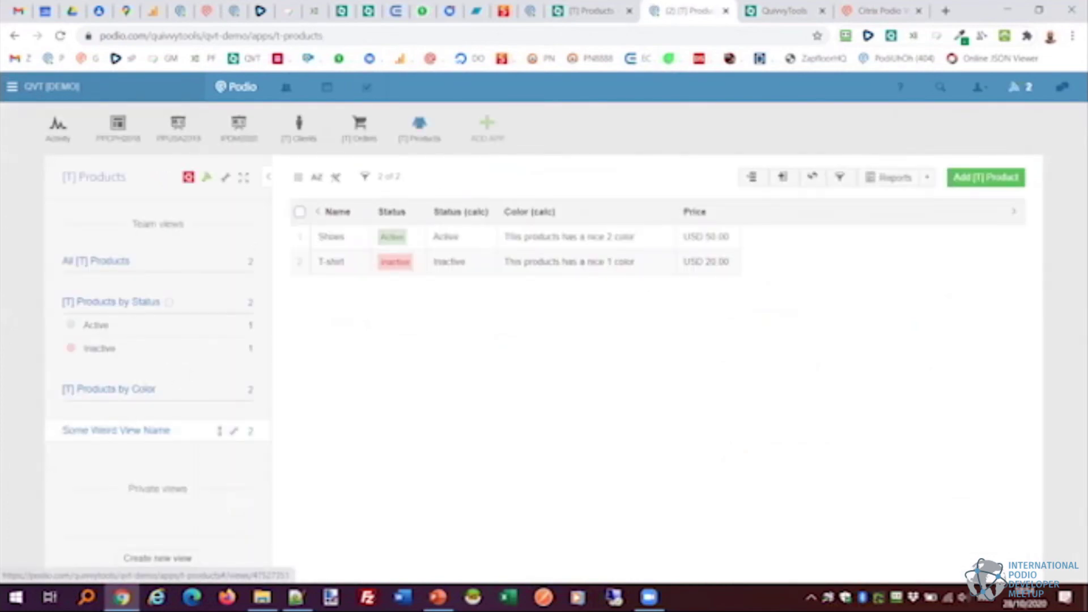
{"action": "left_click", "coordinate": [767, 7]}
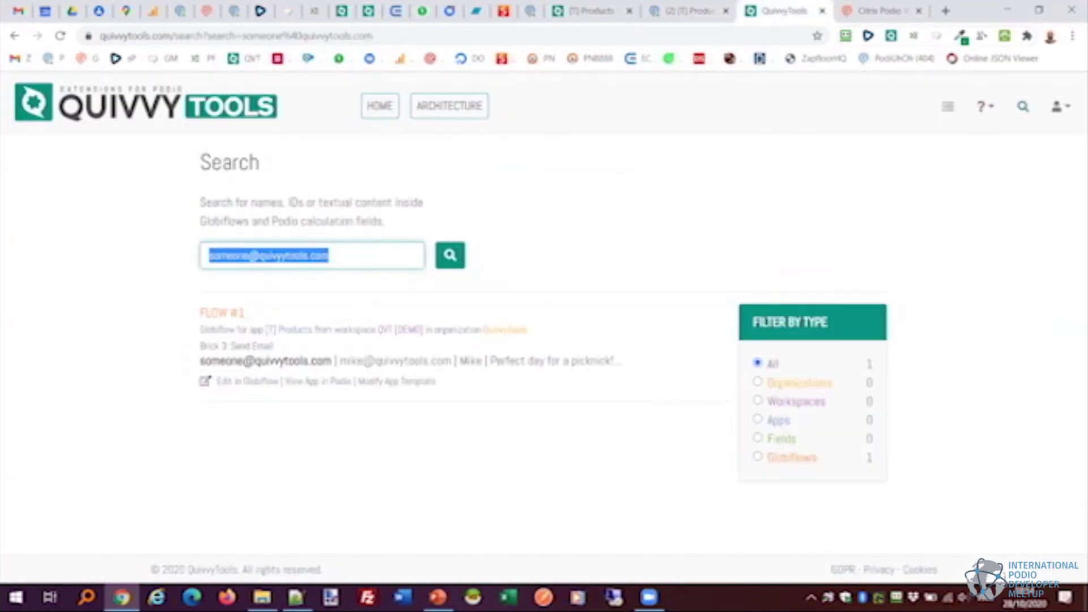
{"action": "type", "text": "weird"}
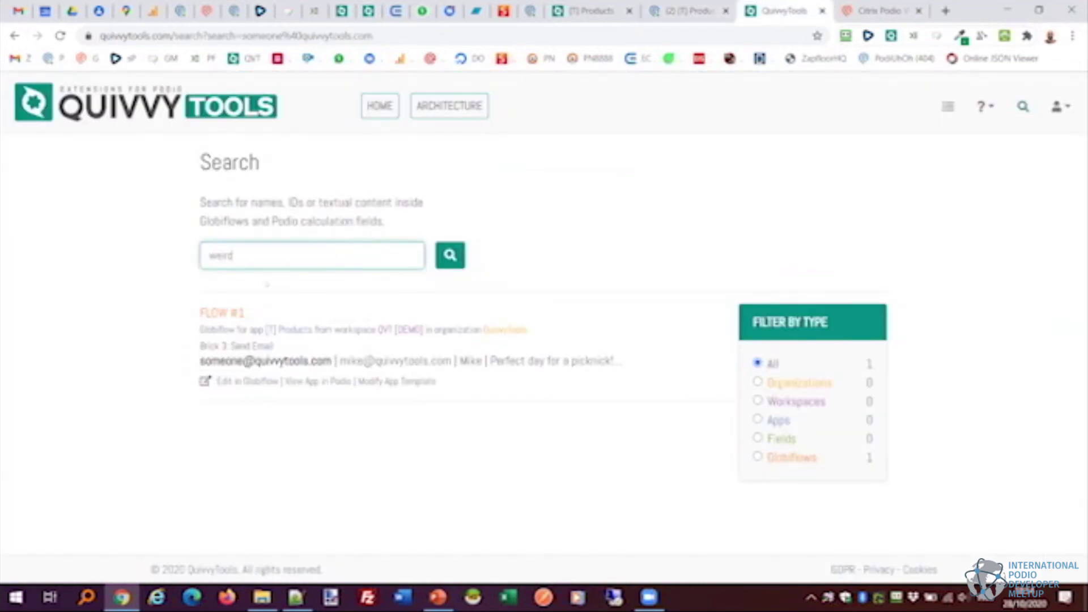
{"action": "type", "text": " view"}
{"action": "key", "text": "Return"}
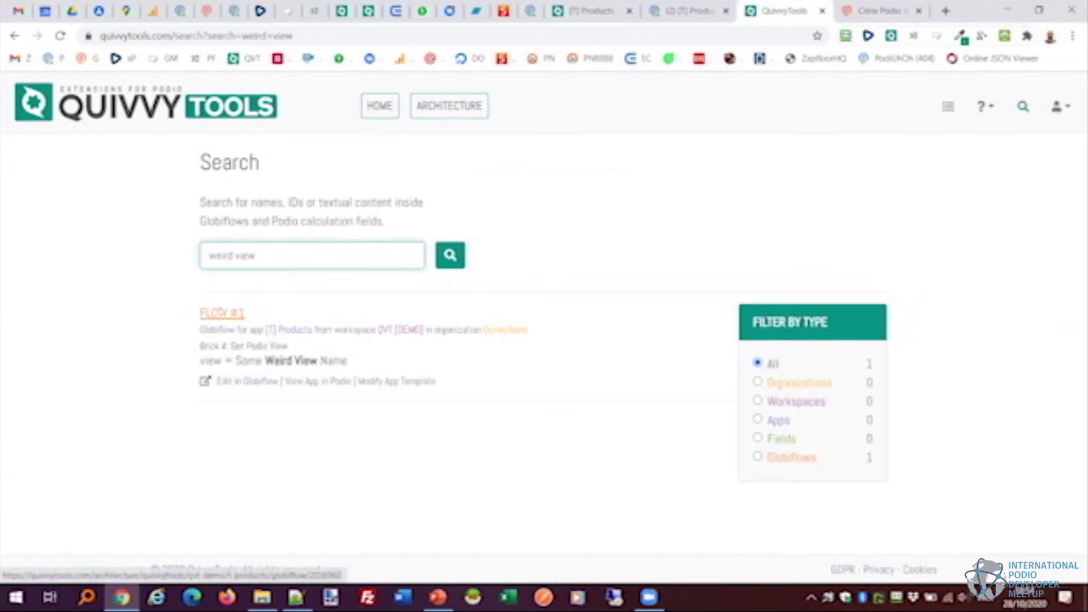
{"action": "left_click", "coordinate": [222, 312]}
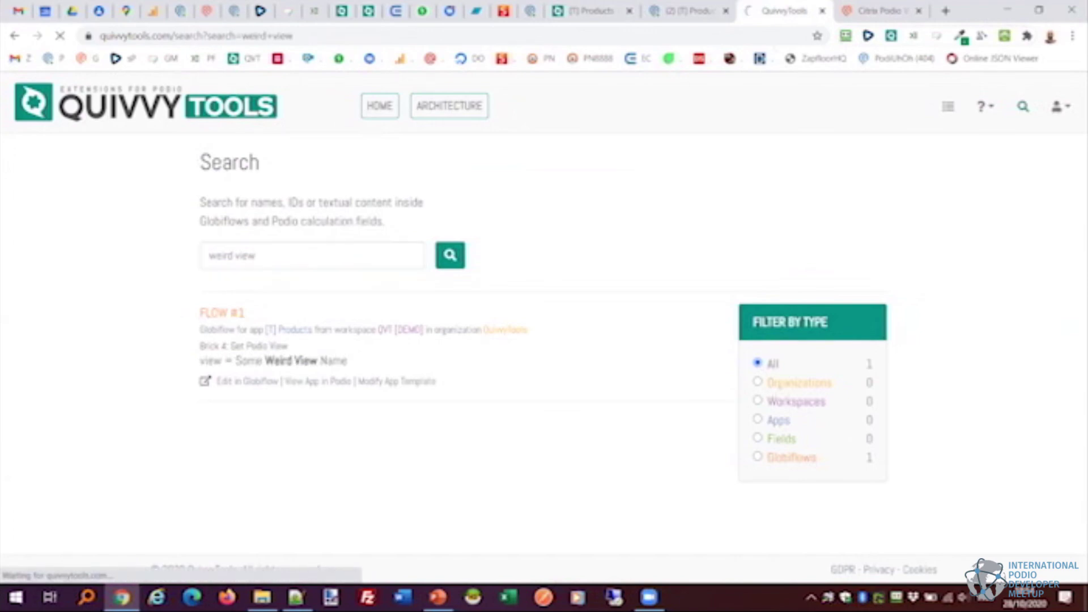
Close the Globiflow editor tab without saving and cycle tabs back to FLOW #1's overview.
{"action": "left_click", "coordinate": [918, 10]}
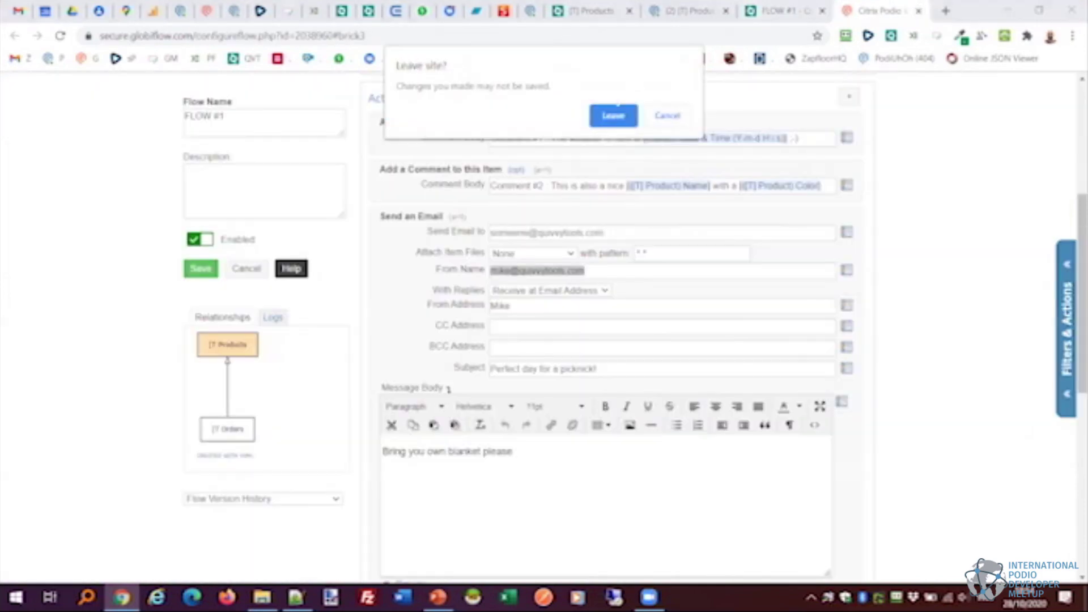
{"action": "left_click", "coordinate": [612, 114]}
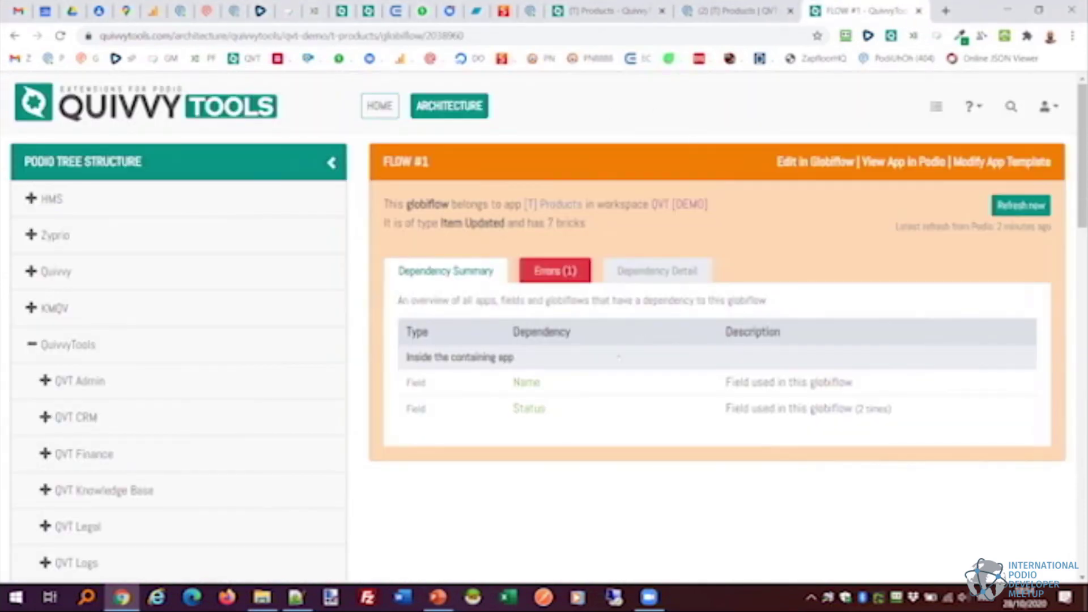
{"action": "left_click", "coordinate": [737, 11]}
{"action": "key", "text": "ctrl+Tab"}
{"action": "key", "text": "ctrl+shift+Tab"}
{"action": "key", "text": "ctrl+shift+Tab"}
{"action": "key", "text": "ctrl+Tab"}
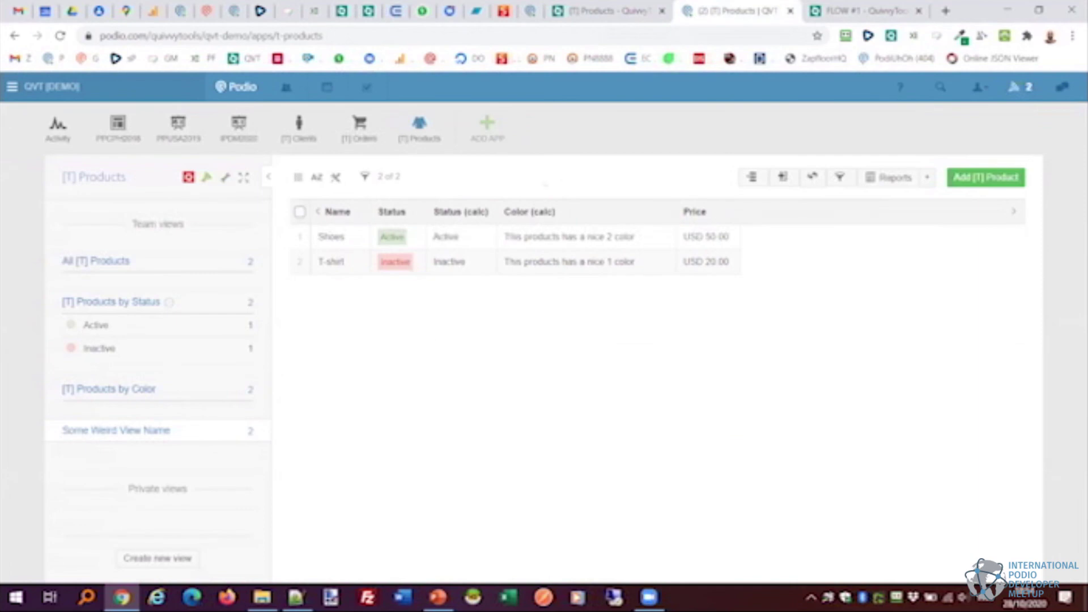
{"action": "key", "text": "ctrl+shift+Tab"}
{"action": "key", "text": "ctrl+Tab"}
{"action": "key", "text": "ctrl+Tab"}
Rerun the 'weird view' search from the header search field.
{"action": "left_click", "coordinate": [1011, 106]}
{"action": "type", "text": "weird"}
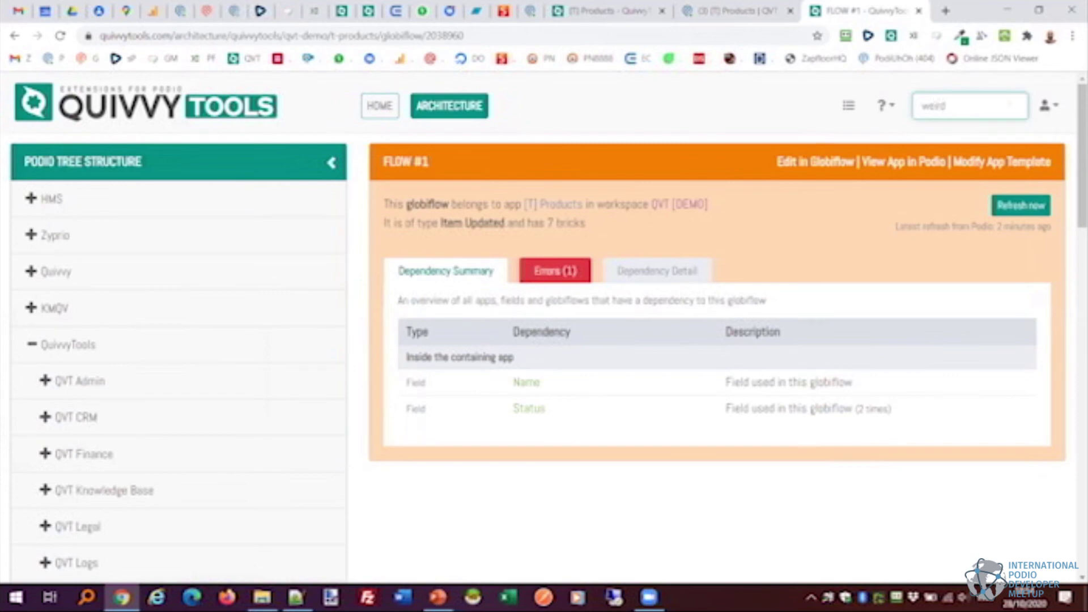
{"action": "type", "text": " view"}
{"action": "key", "text": "Return"}
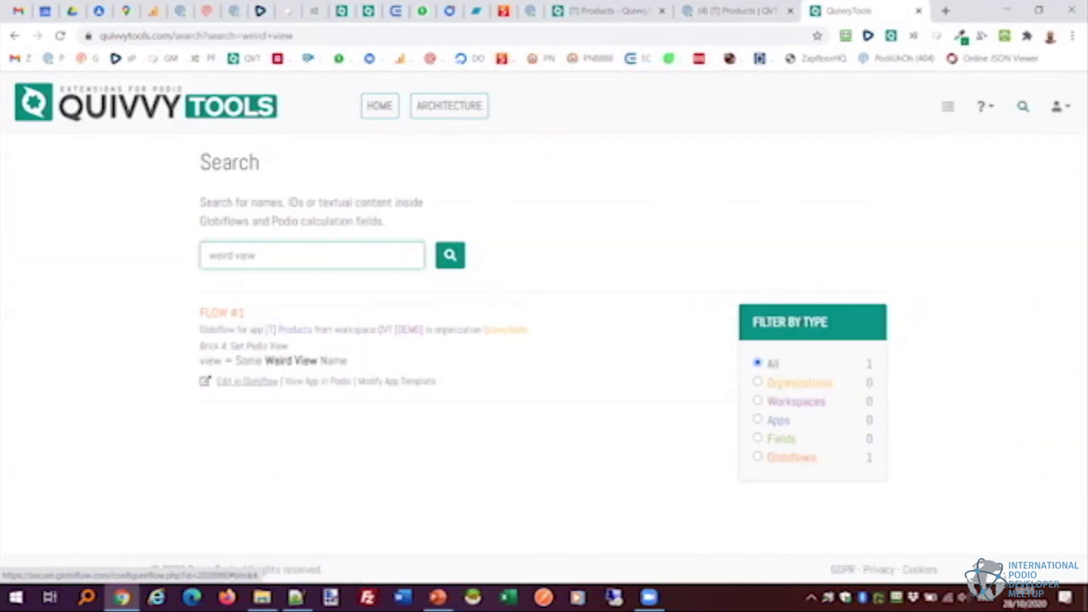
Open FLOW #1 in Globiflow at Brick 4, the Some Weird View Name view brick.
{"action": "left_click", "coordinate": [247, 381]}
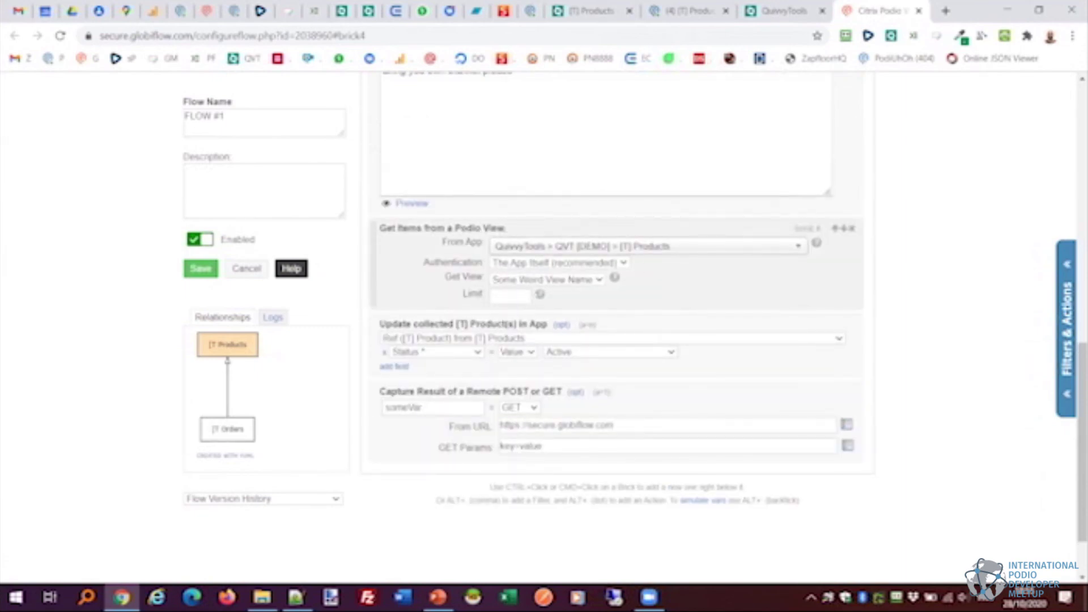
Search for 'secure globiflow.com' and filter the results to the QuivvyTools organization.
{"action": "key", "text": "ctrl+shift+Tab"}
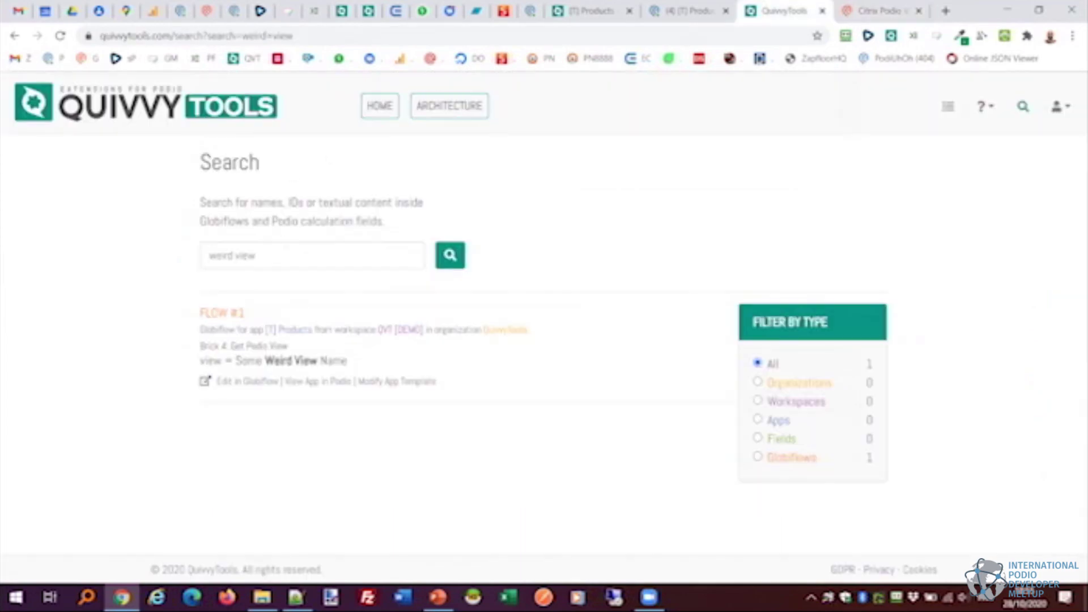
{"action": "triple_click", "coordinate": [217, 260]}
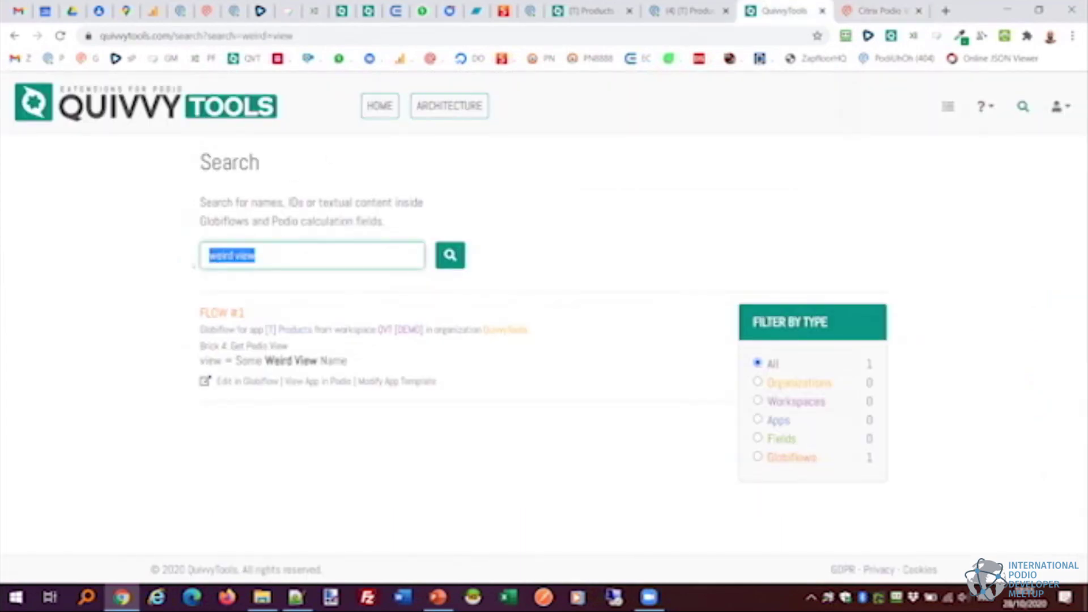
{"action": "type", "text": "secure"}
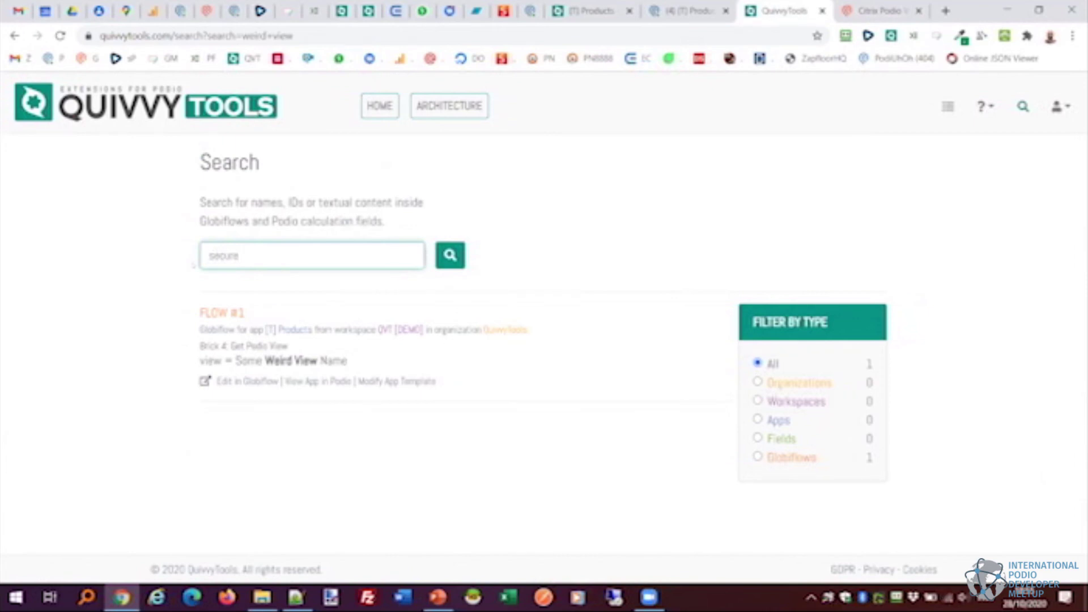
{"action": "type", "text": " globiflow.com"}
{"action": "key", "text": "Return"}
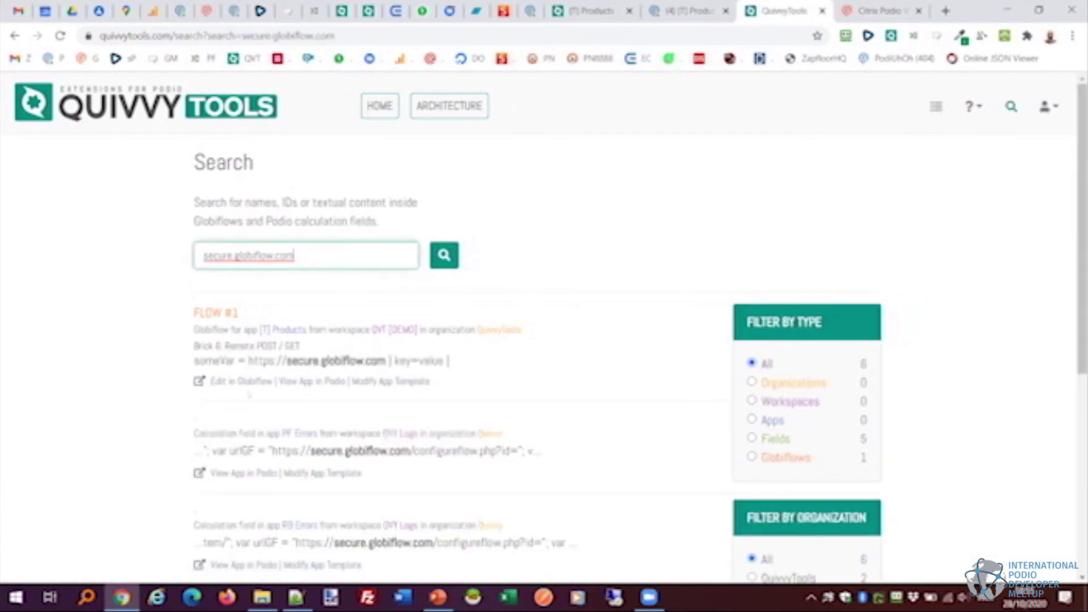
{"action": "scroll", "coordinate": [544, 340], "scroll_direction": "down", "scroll_amount": 1}
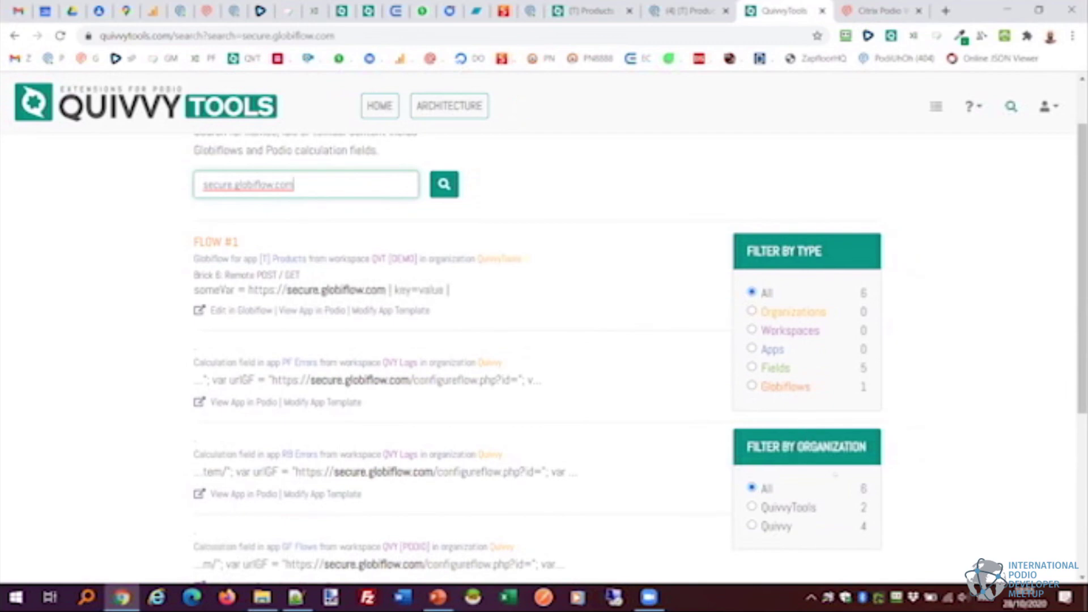
{"action": "scroll", "coordinate": [801, 458], "scroll_direction": "down", "scroll_amount": 1}
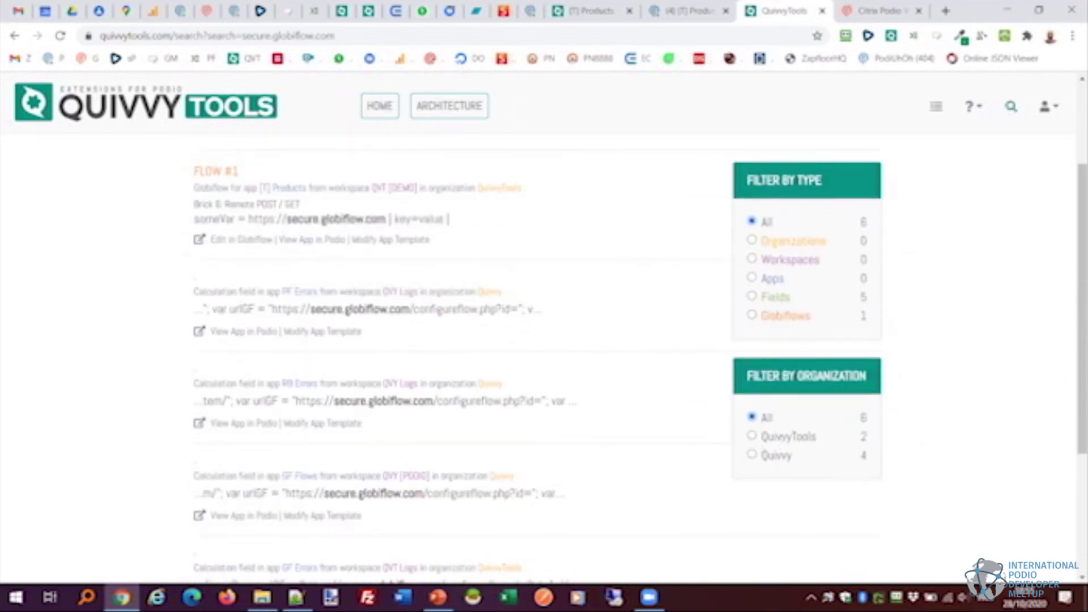
{"action": "left_click", "coordinate": [785, 437]}
{"action": "scroll", "coordinate": [447, 484], "scroll_direction": "up", "scroll_amount": 2}
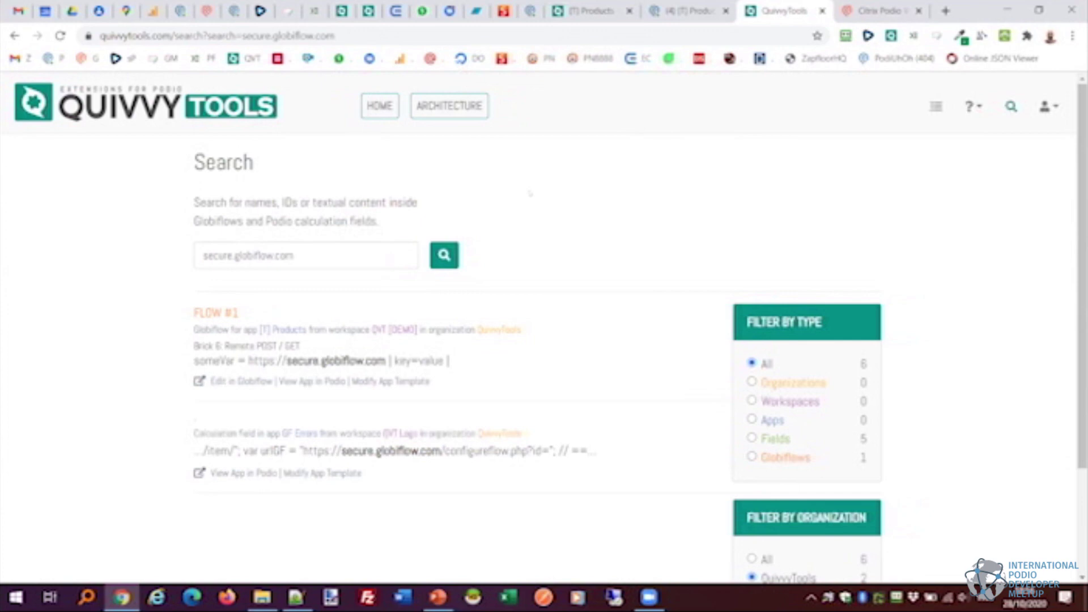
Open QVT - Mockup - Change History.png from the DEMO folder in Photos.
{"action": "left_click", "coordinate": [261, 597]}
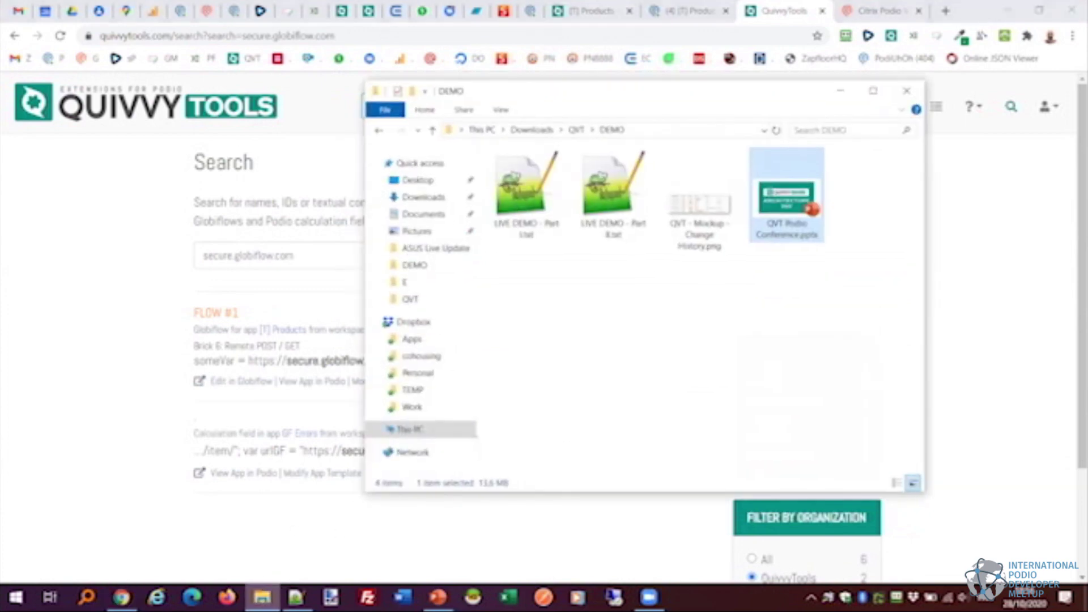
{"action": "double_click", "coordinate": [681, 203]}
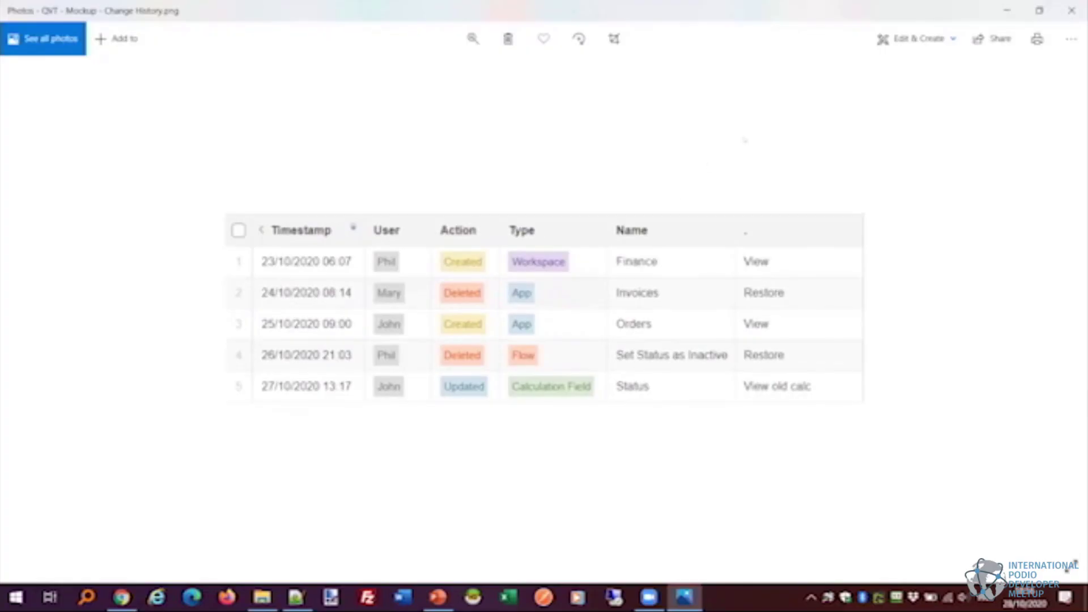